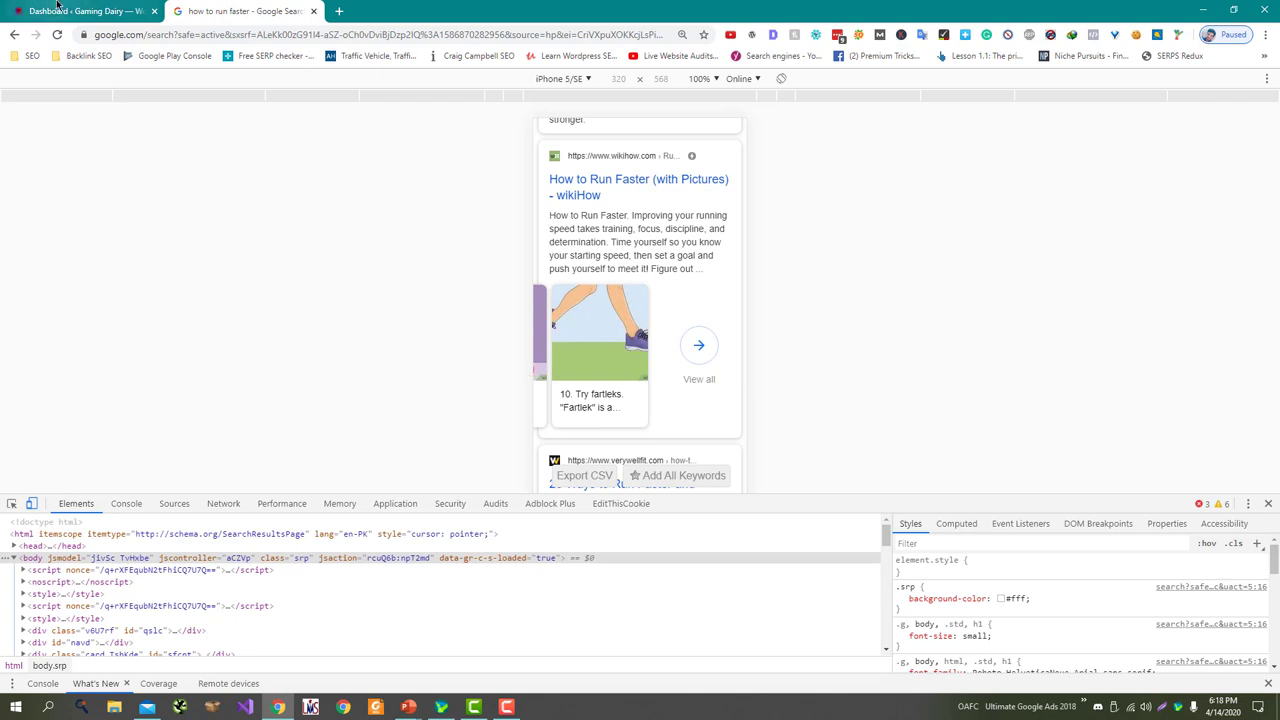
Step: Switch to the Gaming Dairy WordPress dashboard and start a new page
{"action": "left_click", "coordinate": [57, 8]}
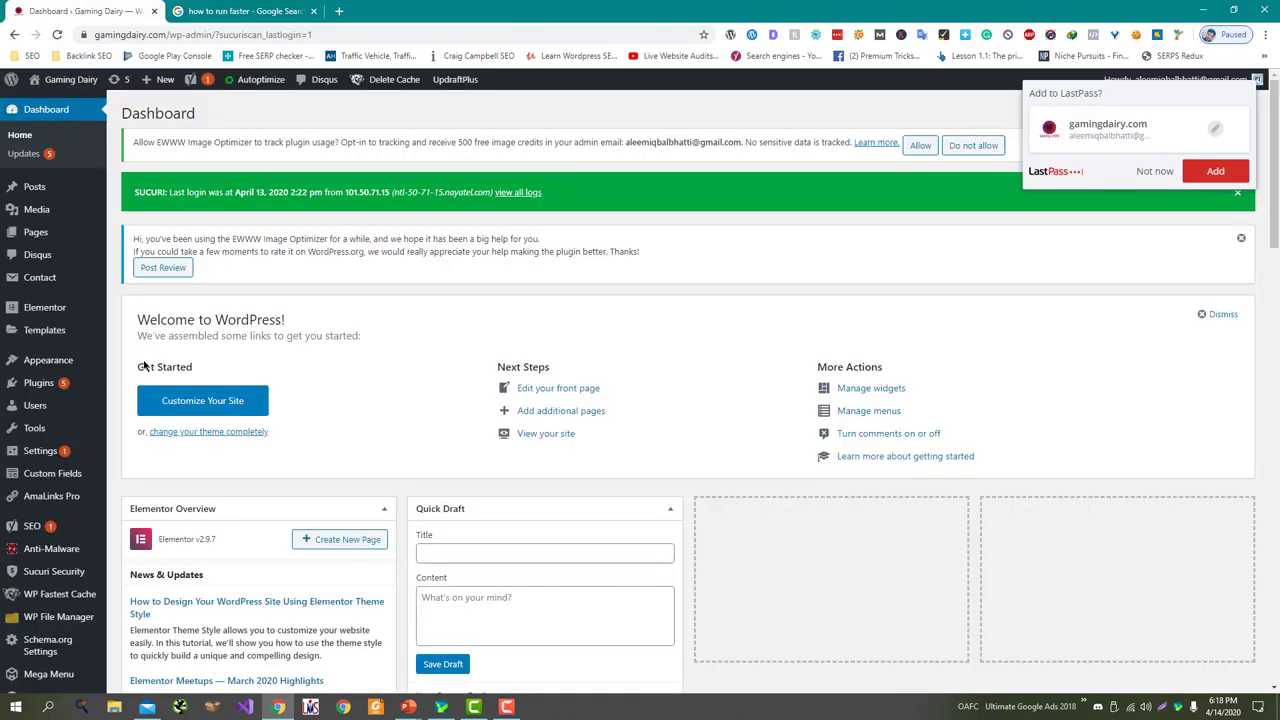
{"action": "mouse_move", "coordinate": [86, 245]}
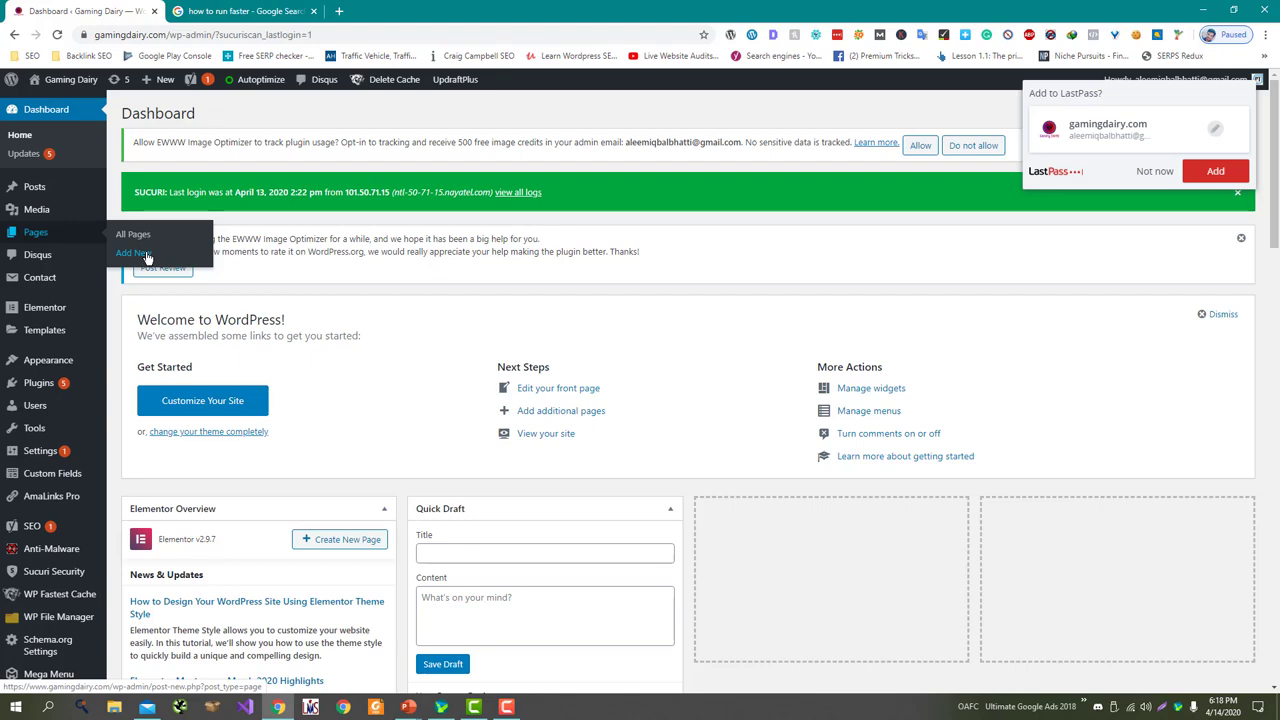
{"action": "left_click", "coordinate": [147, 257]}
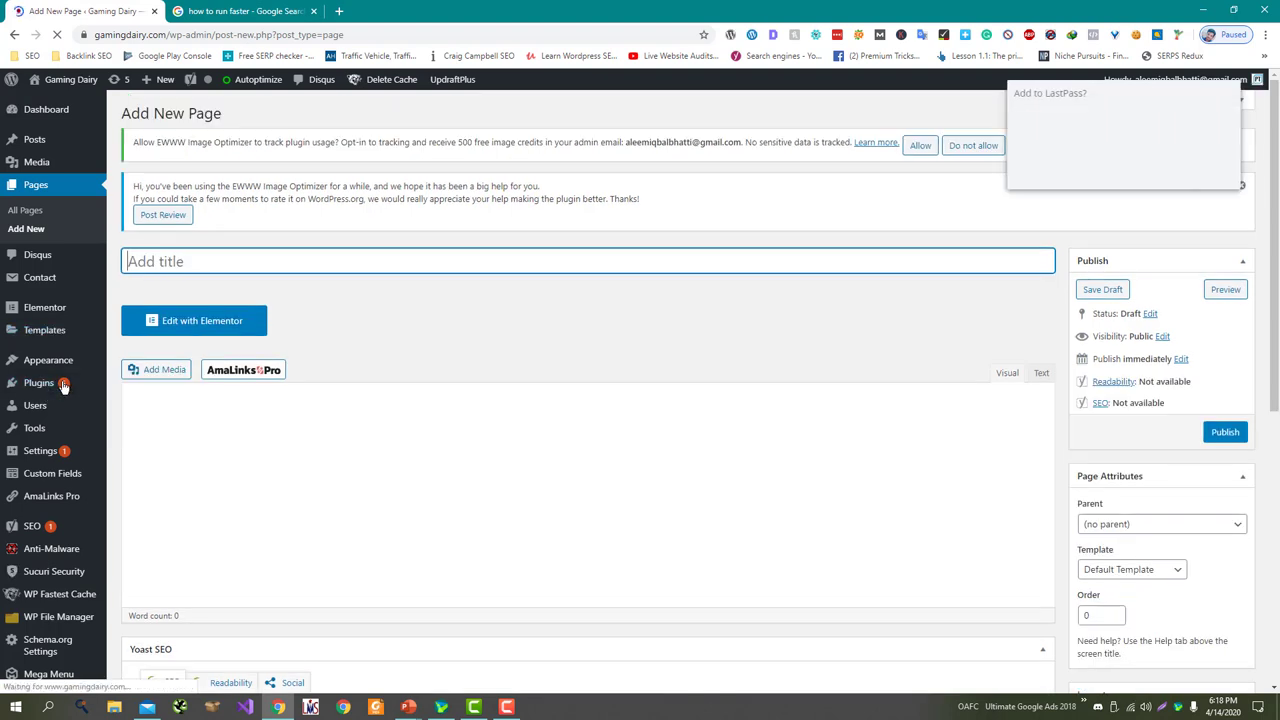
Step: Decline saving the site to LastPass and deactivate the Classic Editor plugin among the installed plugins
{"action": "mouse_move", "coordinate": [58, 388]}
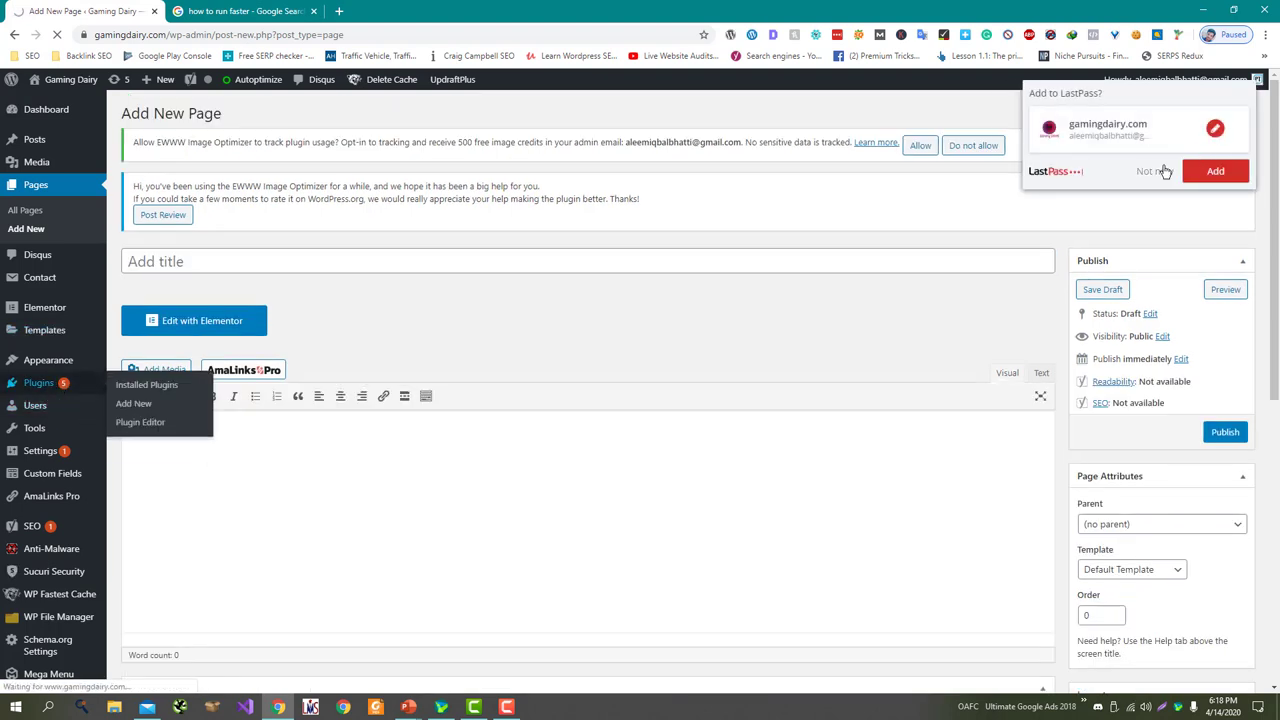
{"action": "left_click", "coordinate": [1158, 171]}
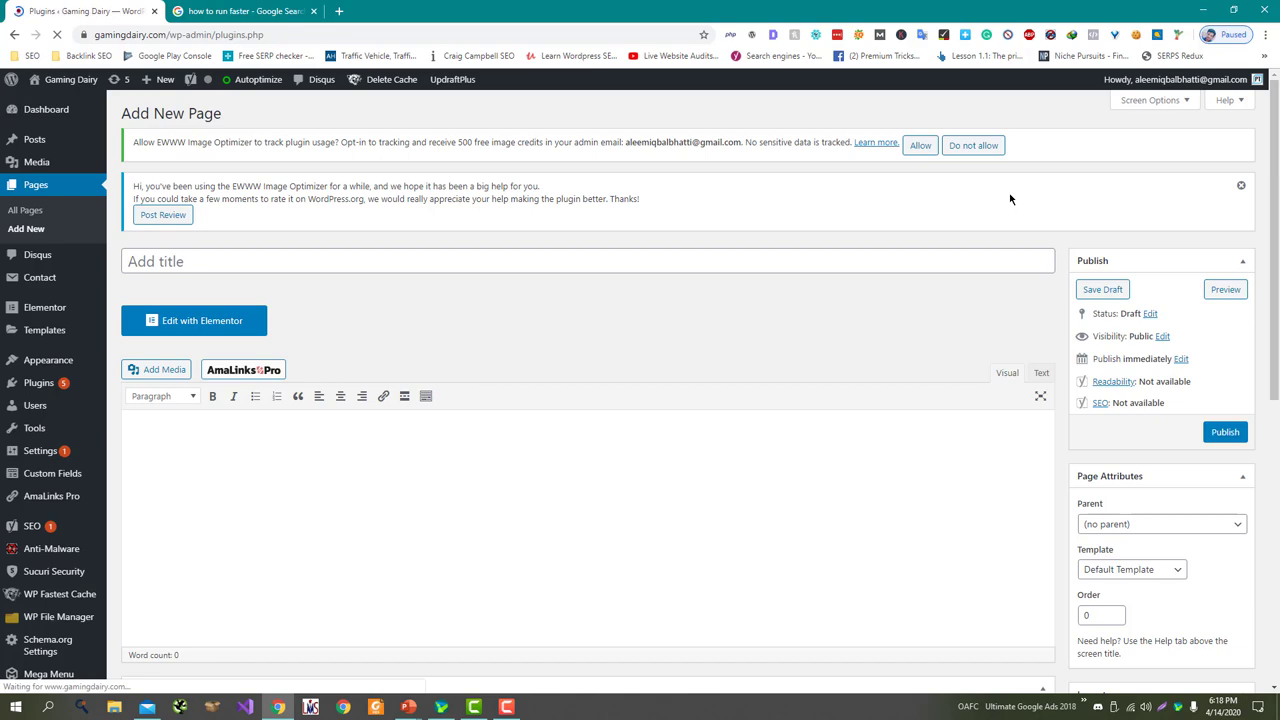
{"action": "scroll", "coordinate": [303, 469], "scroll_direction": "down", "scroll_amount": 2}
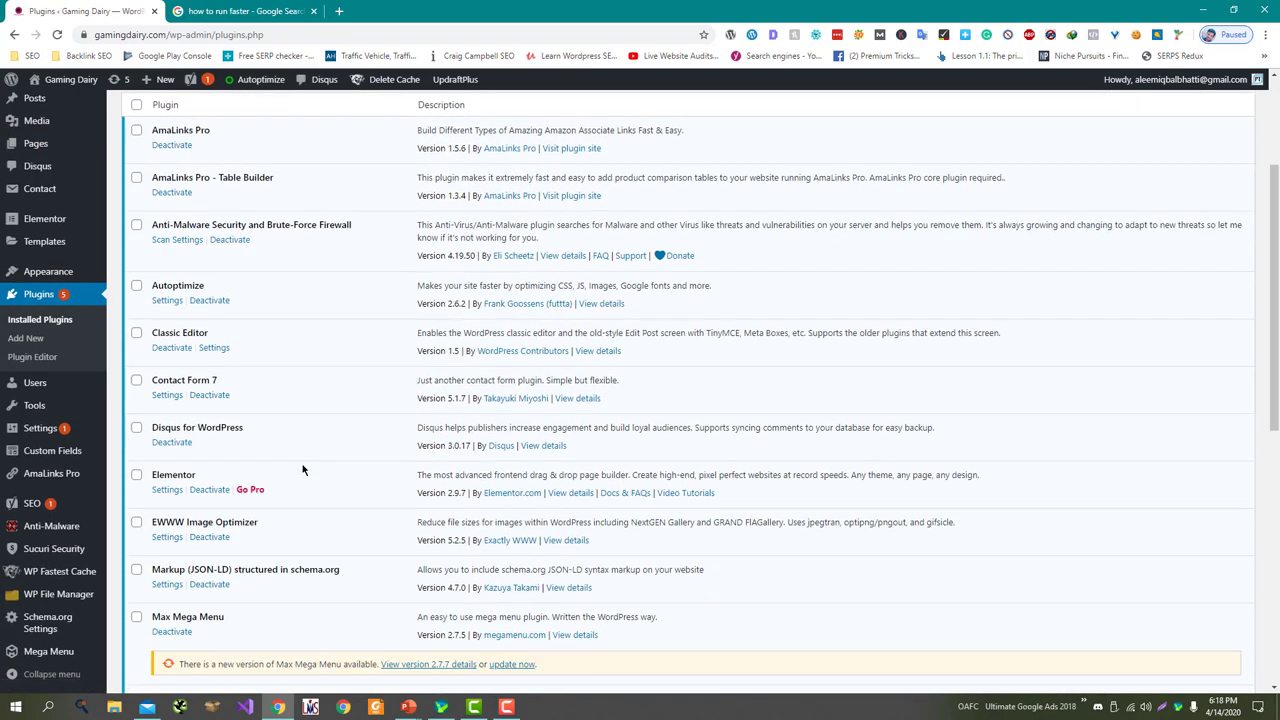
{"action": "left_click", "coordinate": [172, 350]}
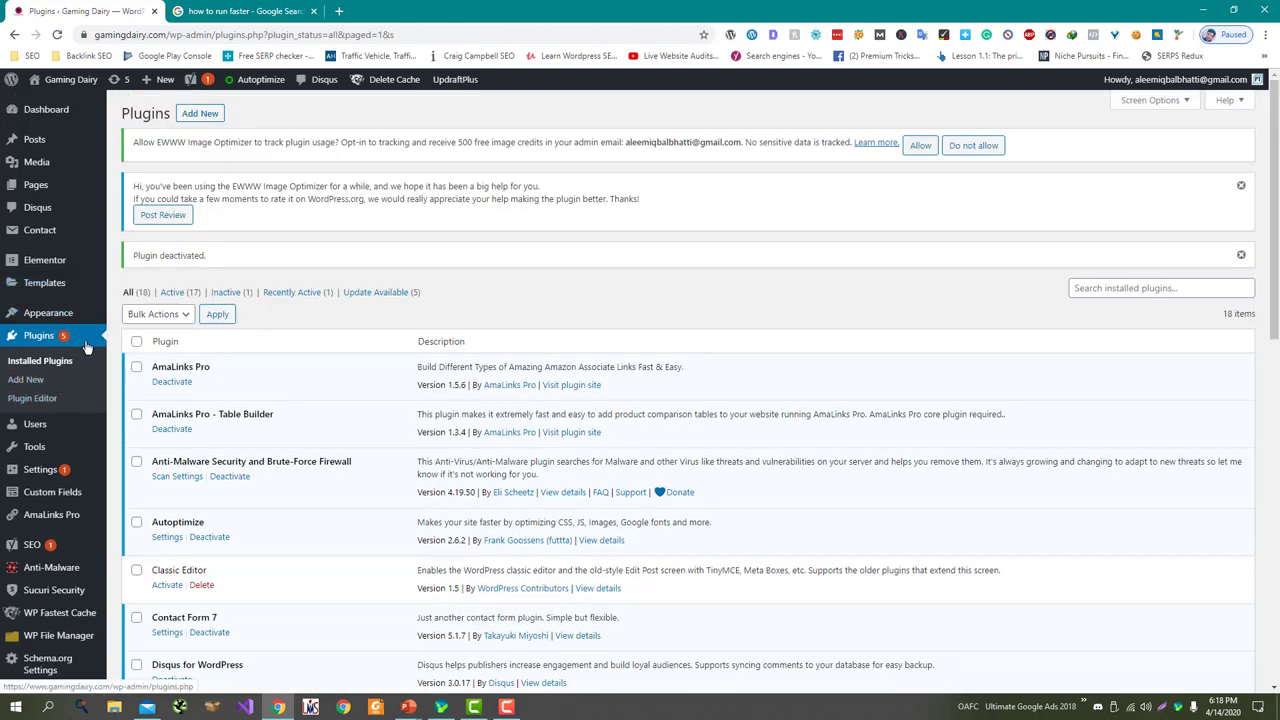
Step: Create a new post titled "How to Run Faster"
{"action": "scroll", "coordinate": [87, 346], "scroll_direction": "down", "scroll_amount": 1}
{"action": "mouse_move", "coordinate": [75, 383]}
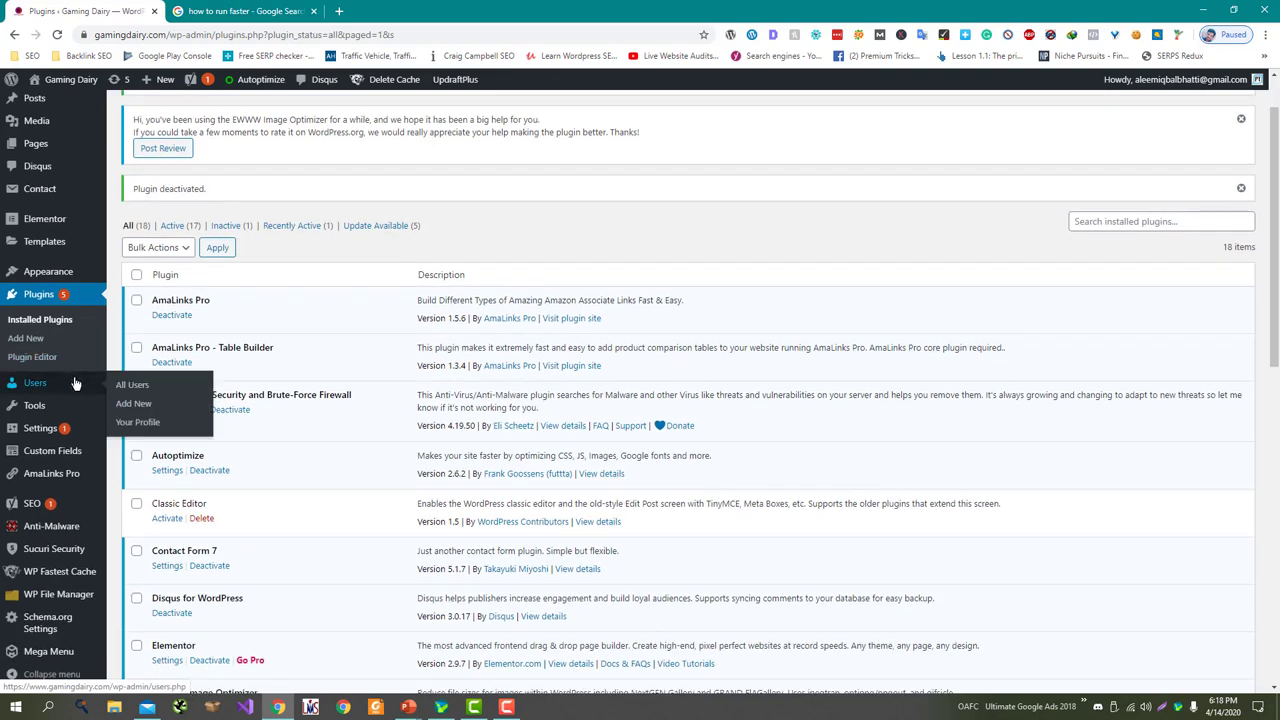
{"action": "scroll", "coordinate": [78, 280], "scroll_direction": "up", "scroll_amount": 1}
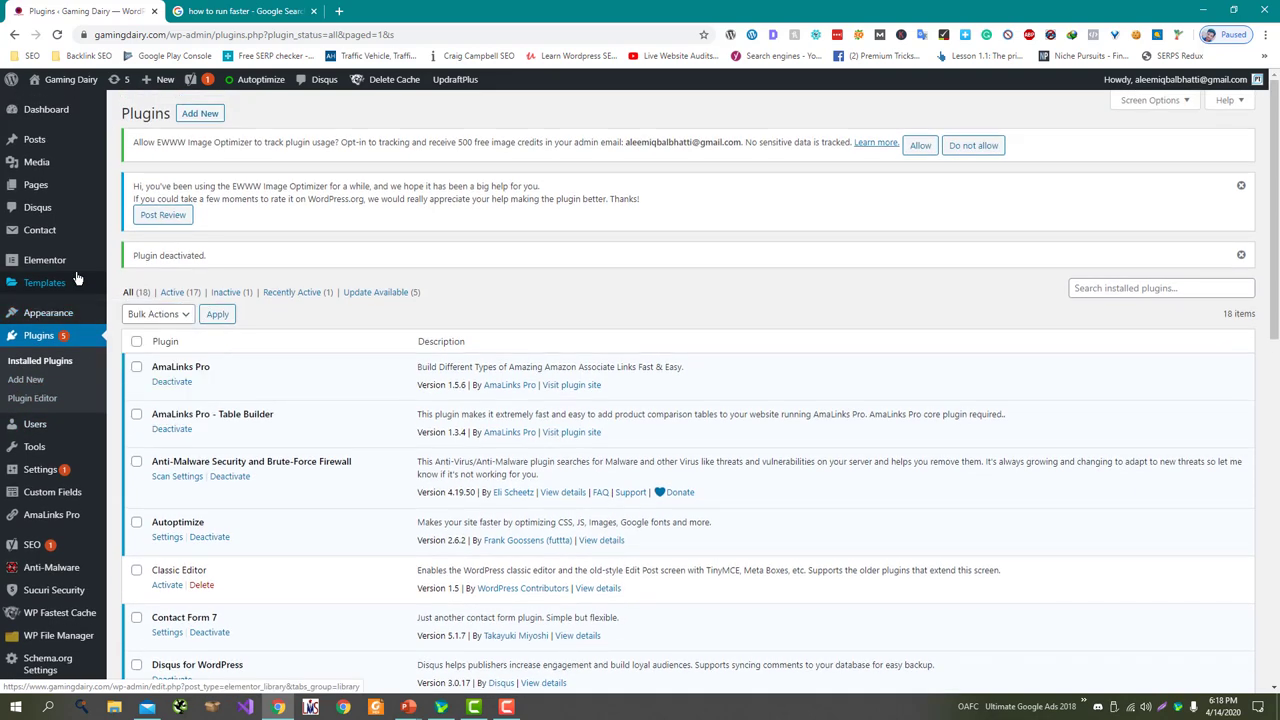
{"action": "mouse_move", "coordinate": [71, 555]}
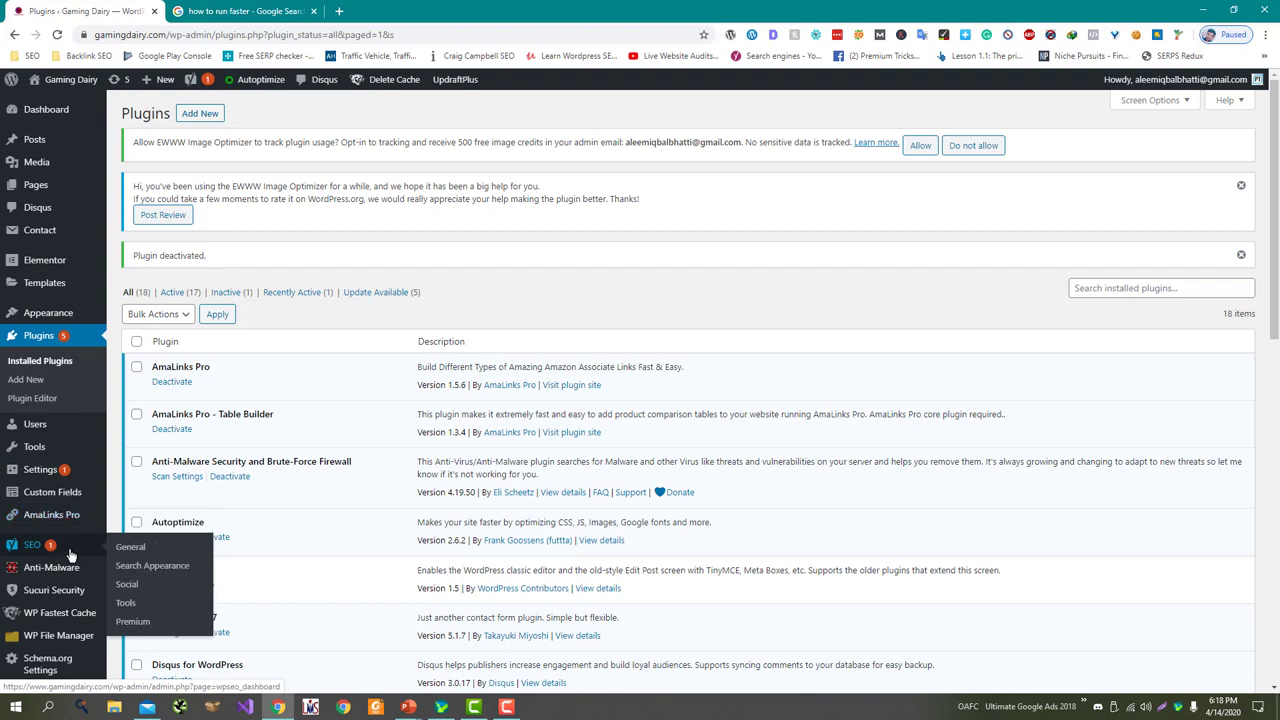
{"action": "mouse_move", "coordinate": [81, 441]}
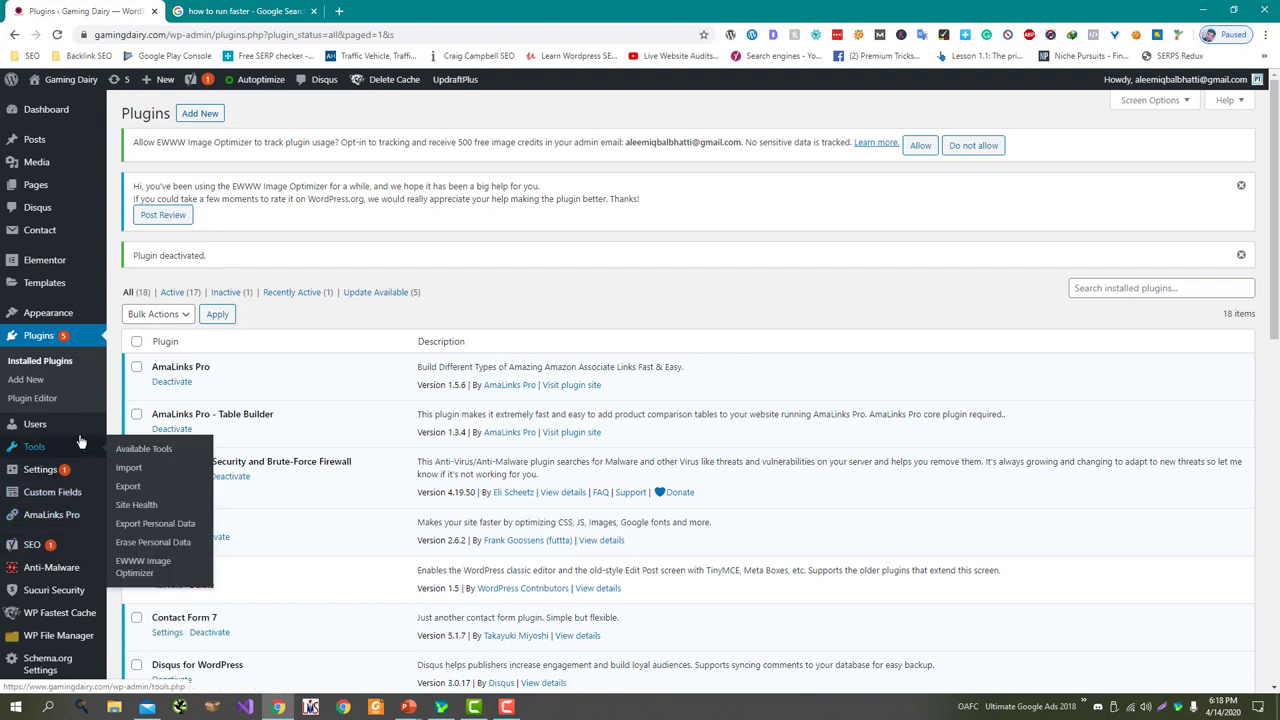
{"action": "mouse_move", "coordinate": [71, 145]}
{"action": "left_click", "coordinate": [137, 162]}
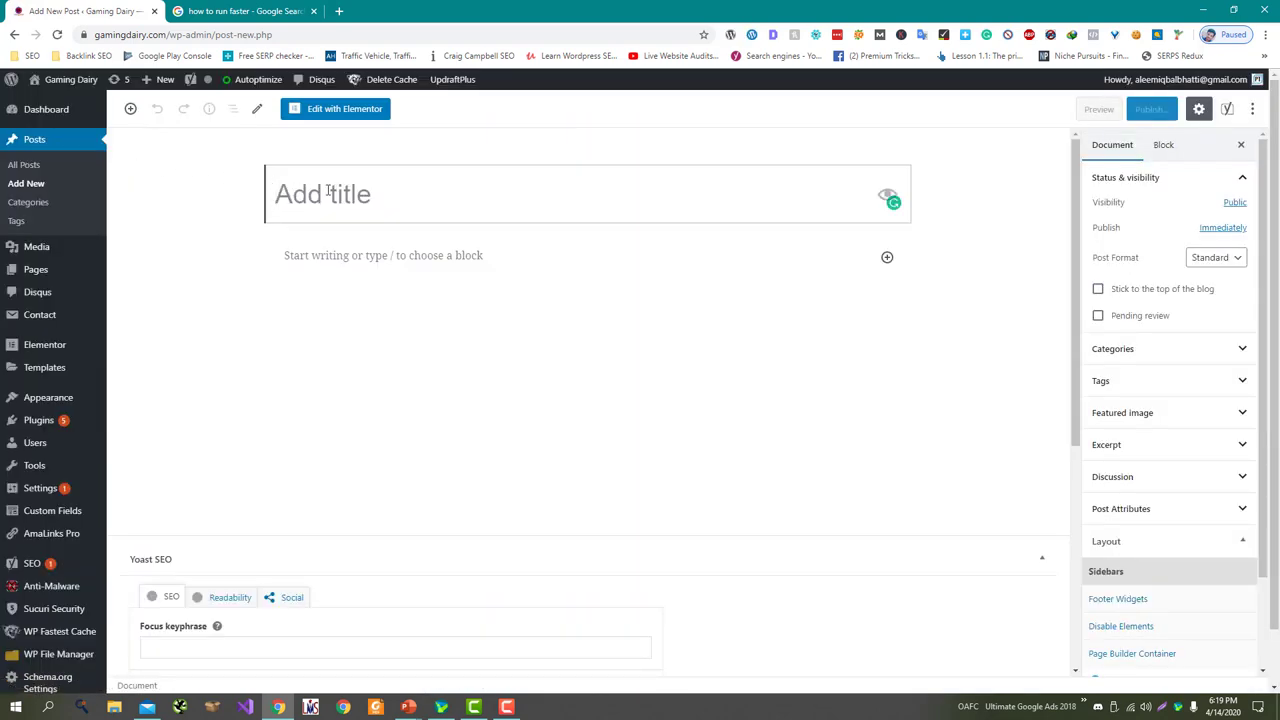
{"action": "type", "text": "How to "}
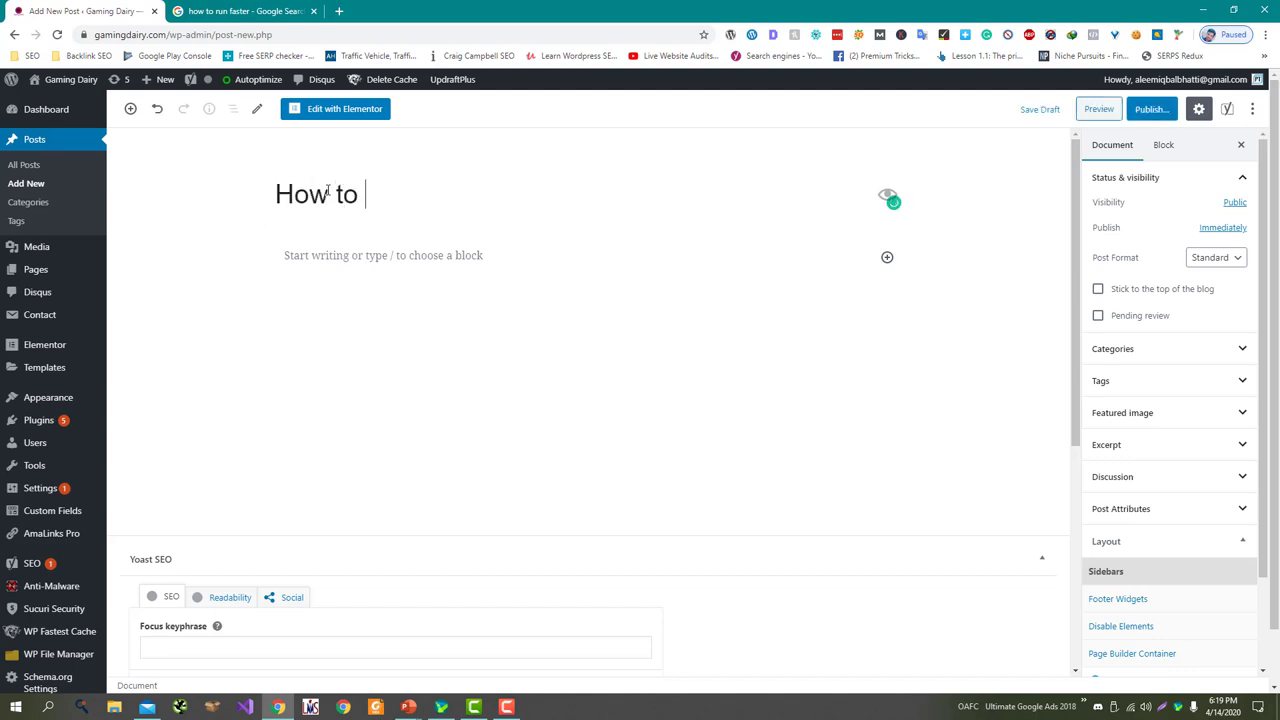
{"action": "type", "text": "Run Faster"}
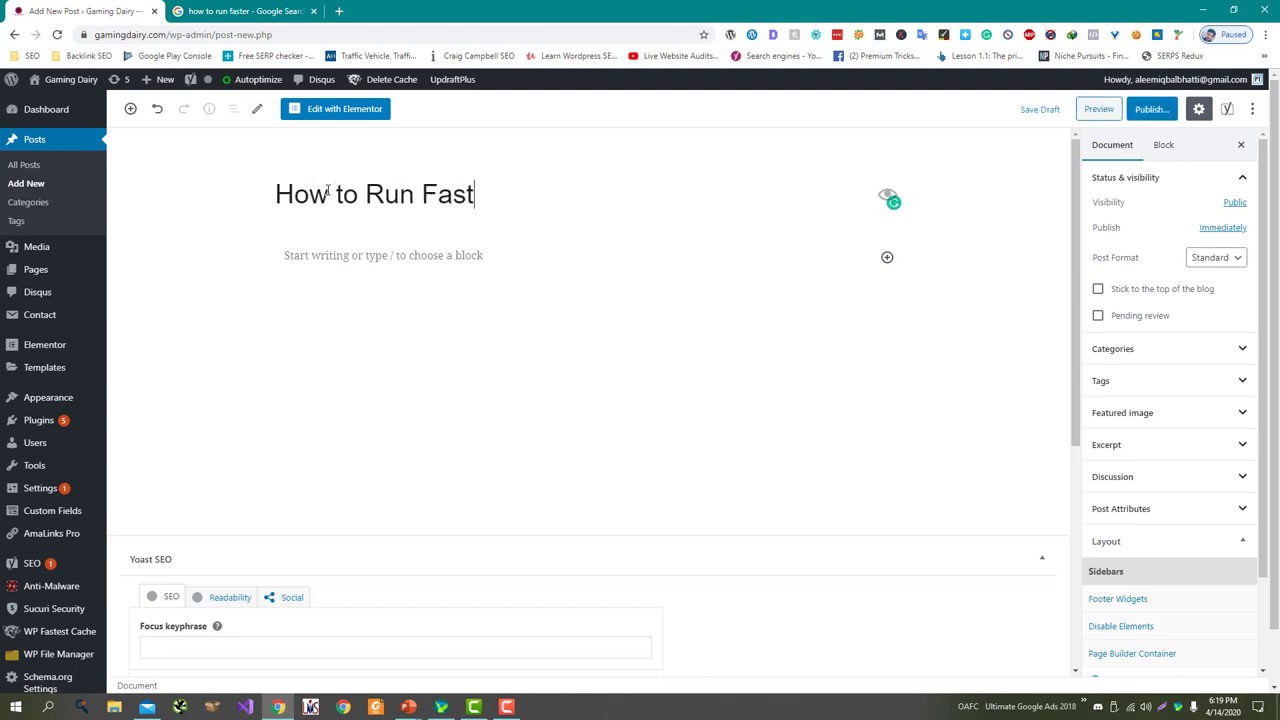
Step: Find the How-to block by searching the block library for "How" and insert it below the post title
{"action": "left_click", "coordinate": [380, 261]}
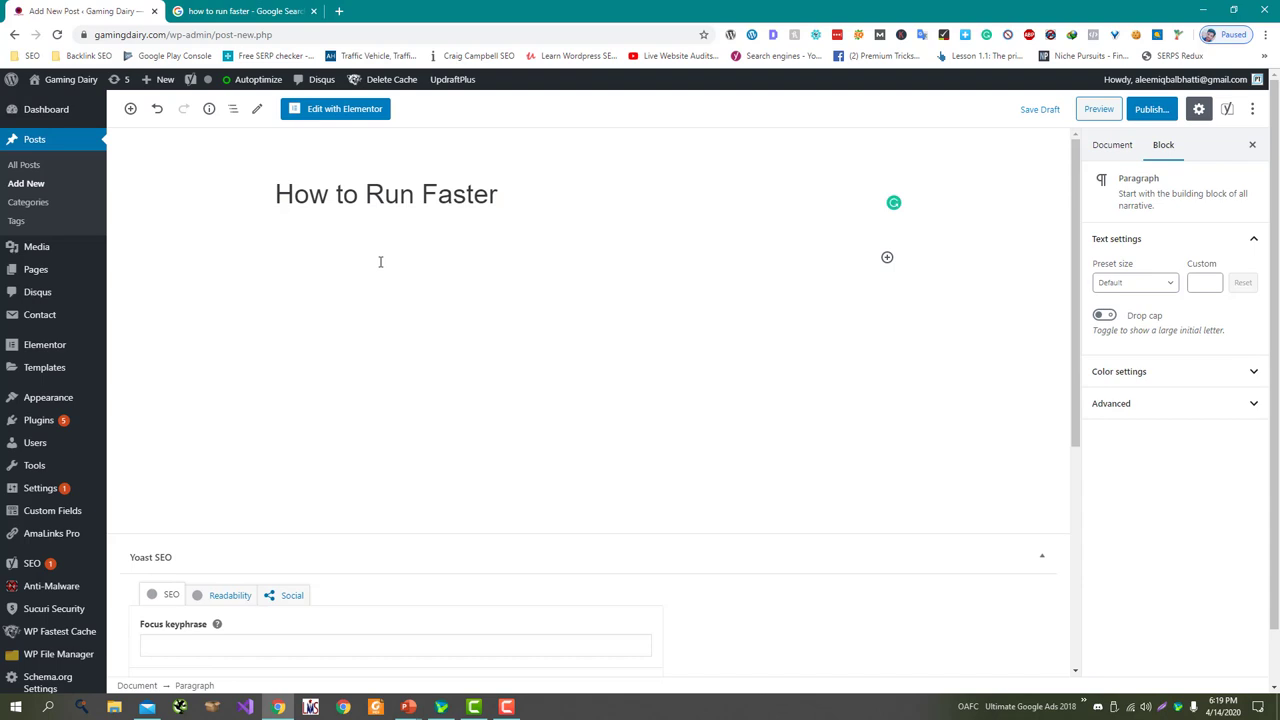
{"action": "left_click", "coordinate": [130, 108]}
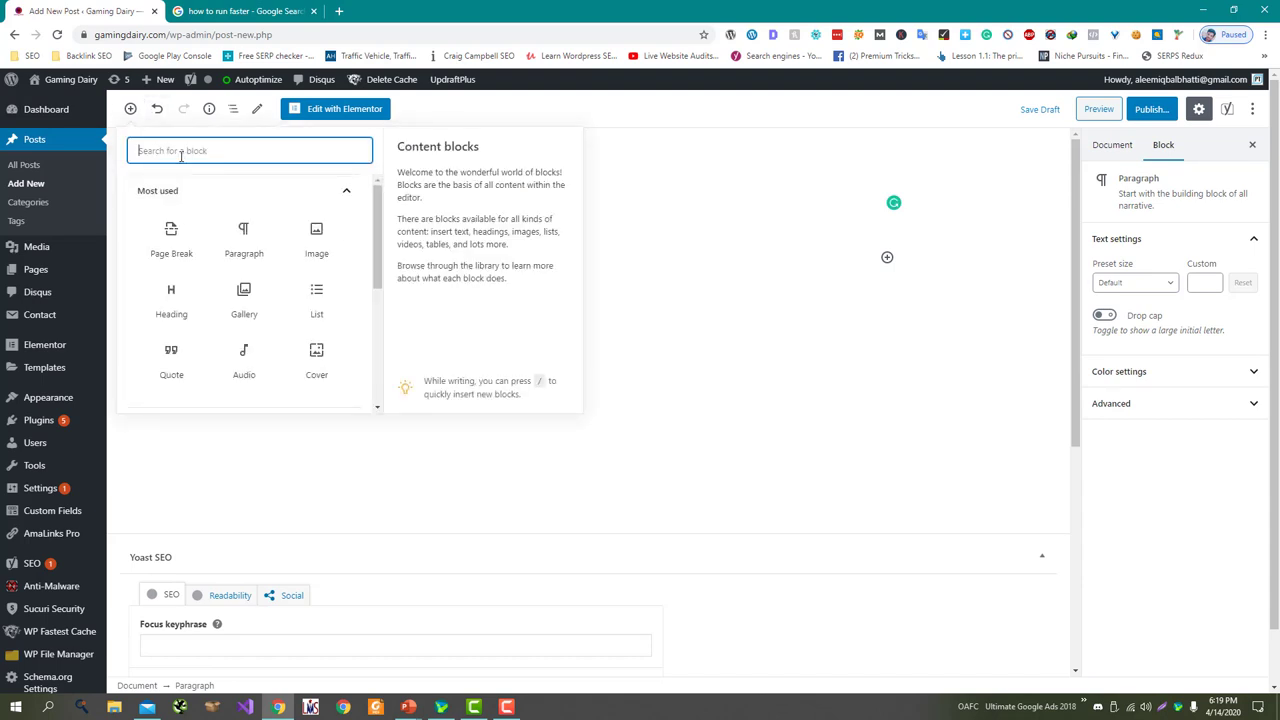
{"action": "type", "text": "How"}
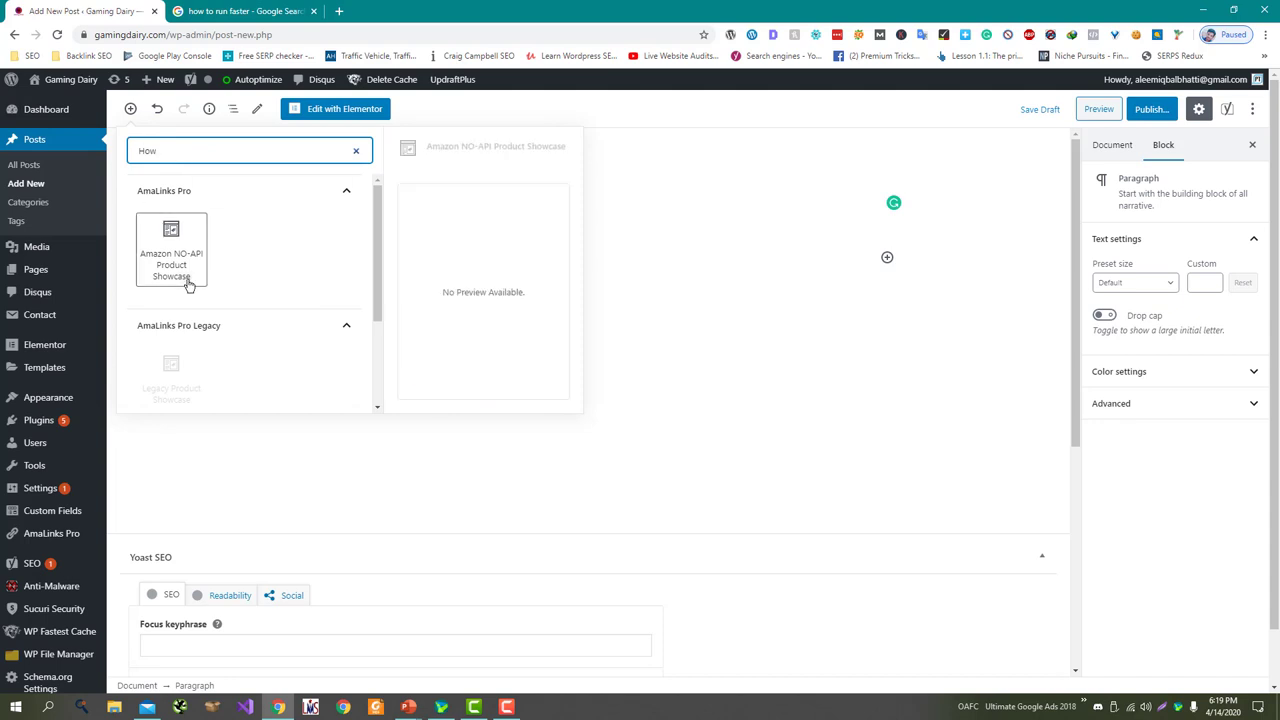
{"action": "scroll", "coordinate": [189, 286], "scroll_direction": "down", "scroll_amount": 2}
{"action": "left_click", "coordinate": [185, 352]}
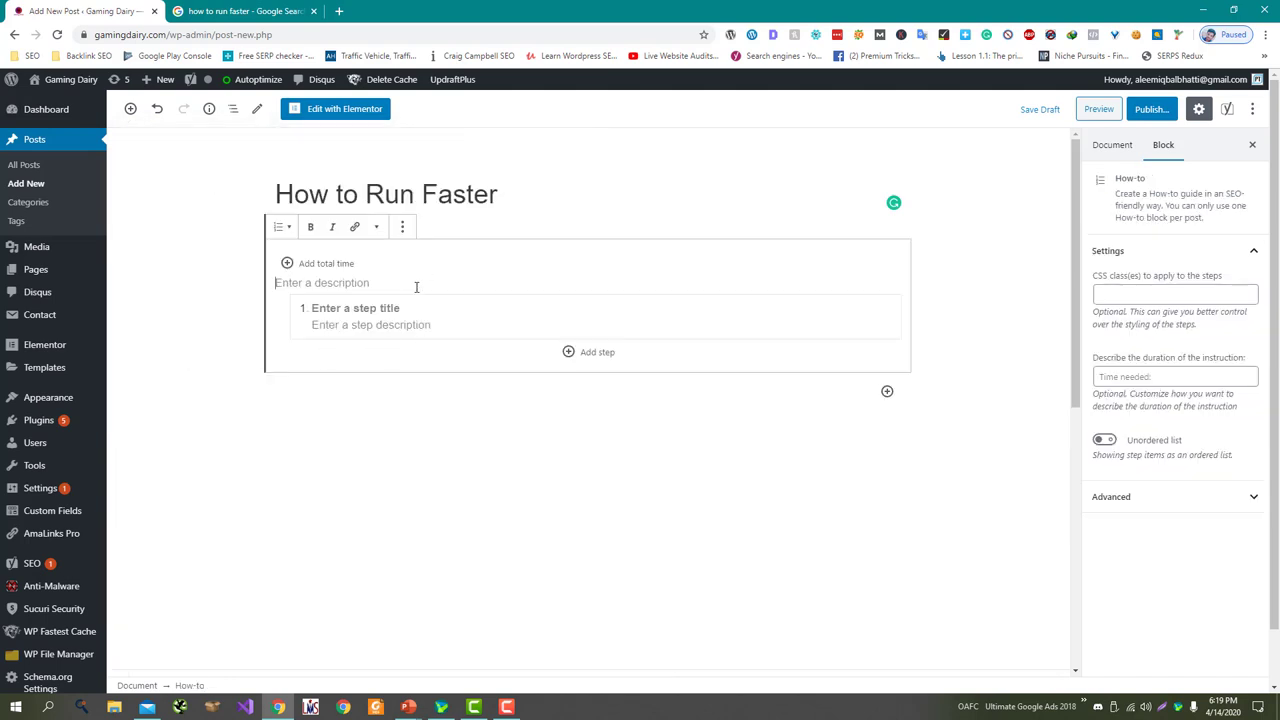
Step: Enter "How to Run Faster" as the How-to block's description
{"action": "left_click", "coordinate": [400, 322]}
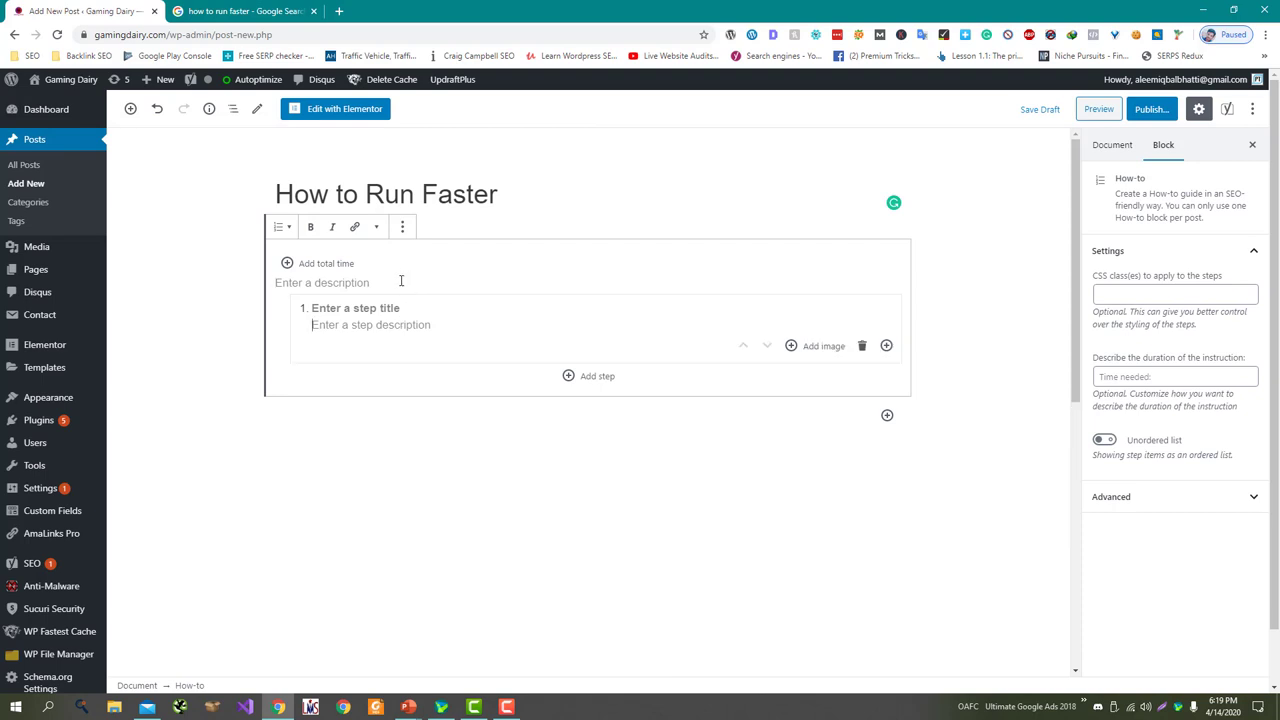
{"action": "left_click", "coordinate": [401, 282]}
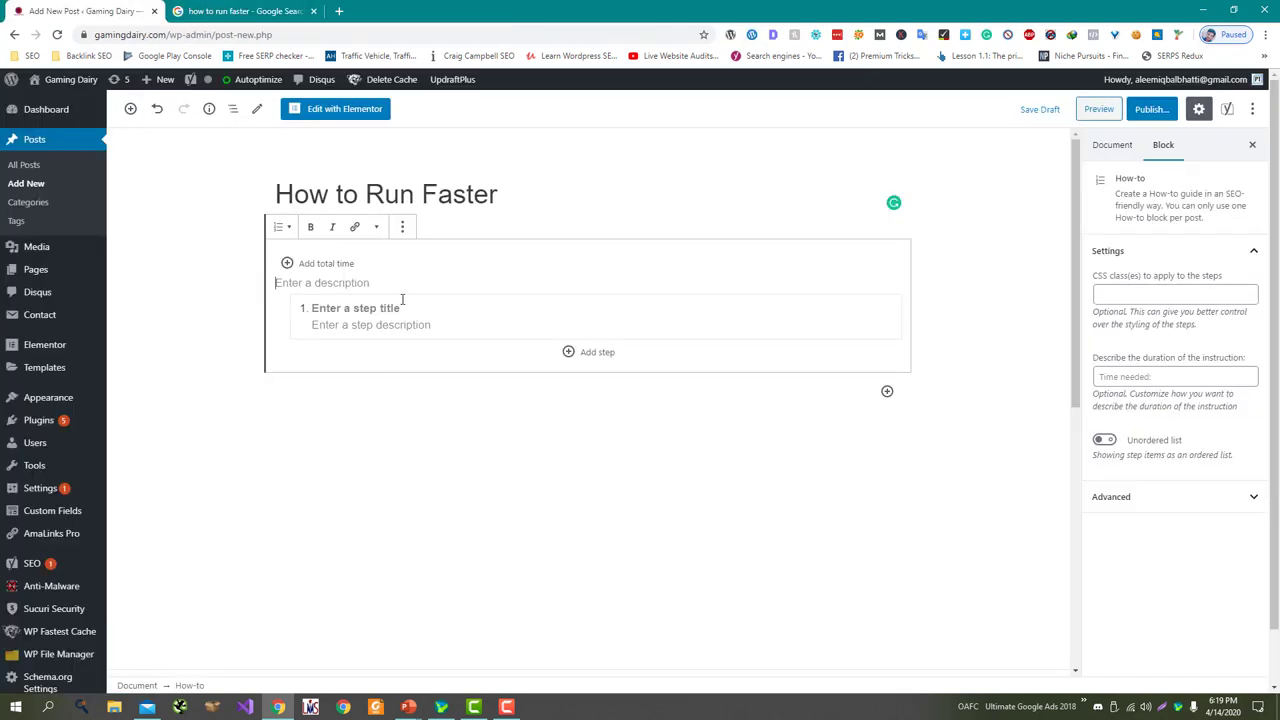
{"action": "type", "text": "H"}
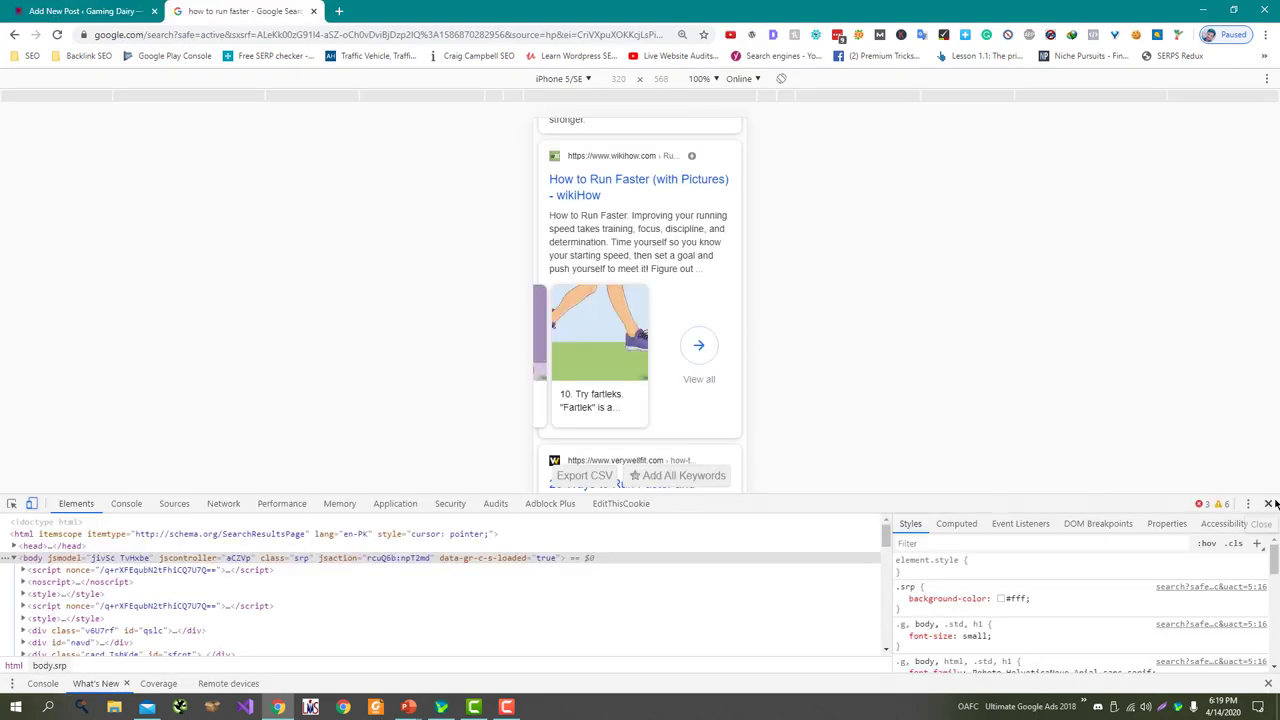
Step: Close the developer tools on the Google results page and open wikiHow's "How to Run Faster (with Pictures)" result
{"action": "left_click", "coordinate": [1272, 500]}
{"action": "scroll", "coordinate": [360, 371], "scroll_direction": "up", "scroll_amount": 2}
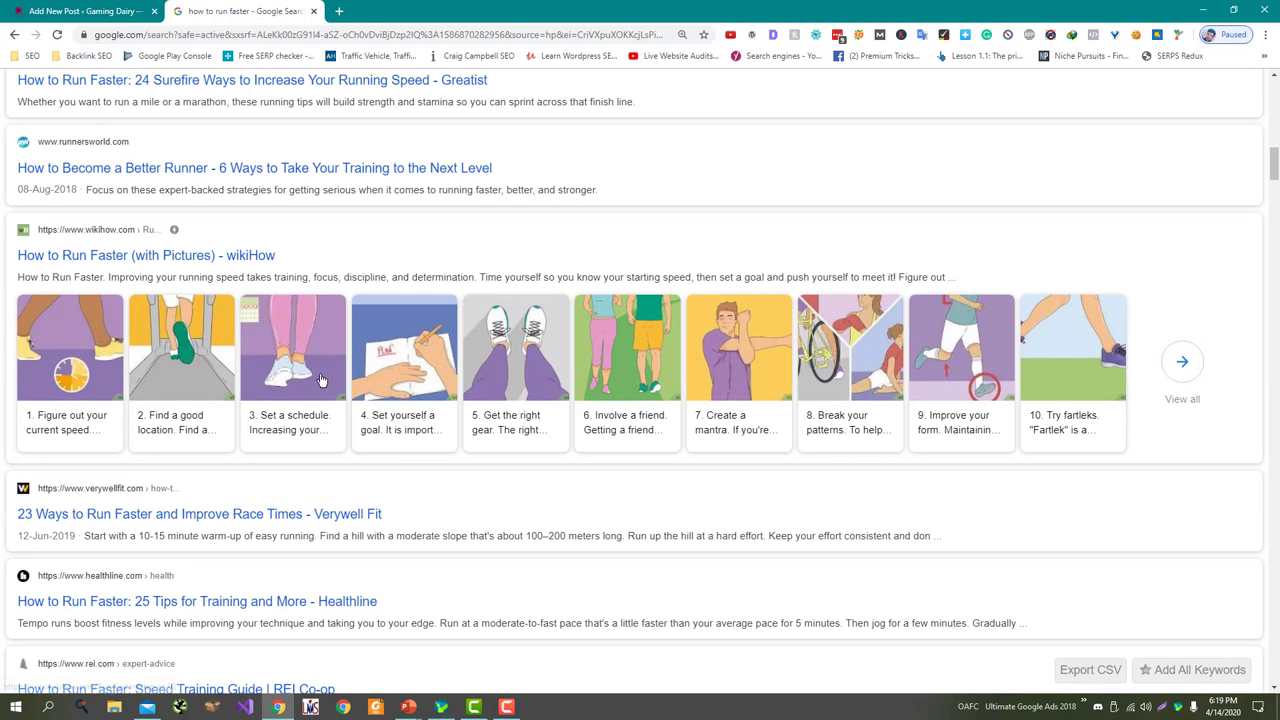
{"action": "left_click", "coordinate": [153, 257]}
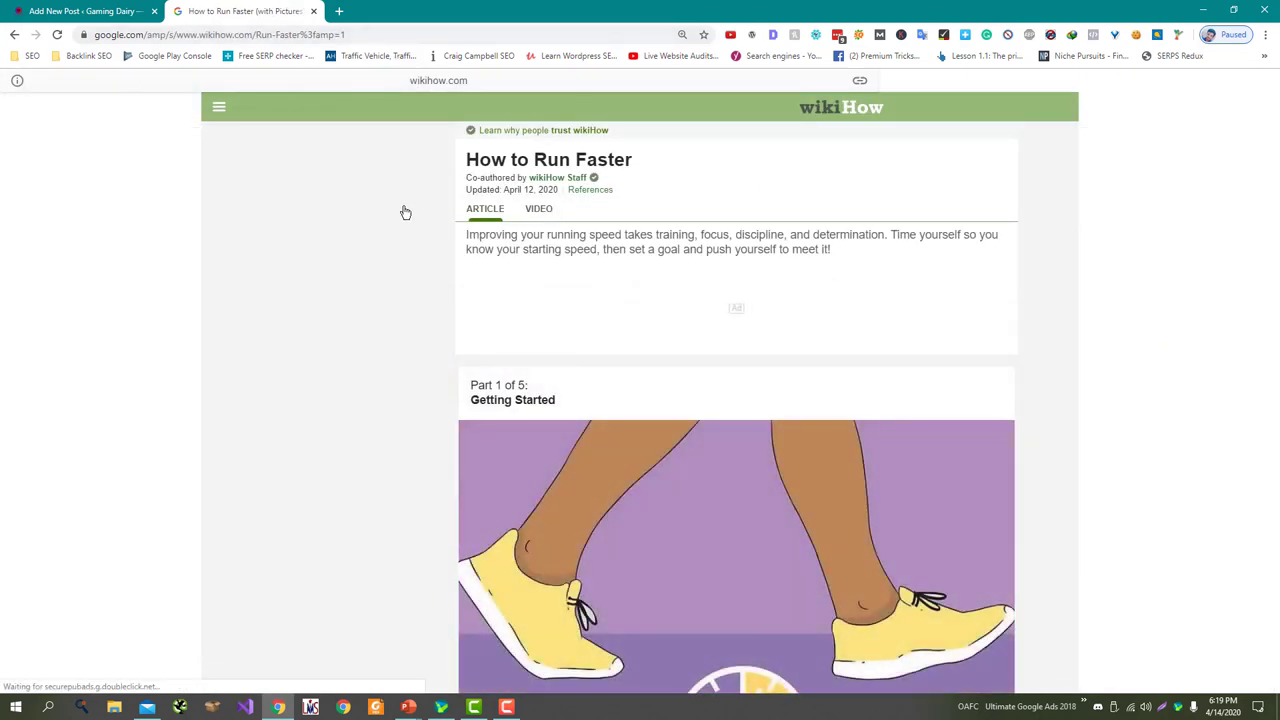
{"action": "left_click_drag", "start_coordinate": [644, 165], "coordinate": [457, 162]}
{"action": "key", "text": "ctrl+c"}
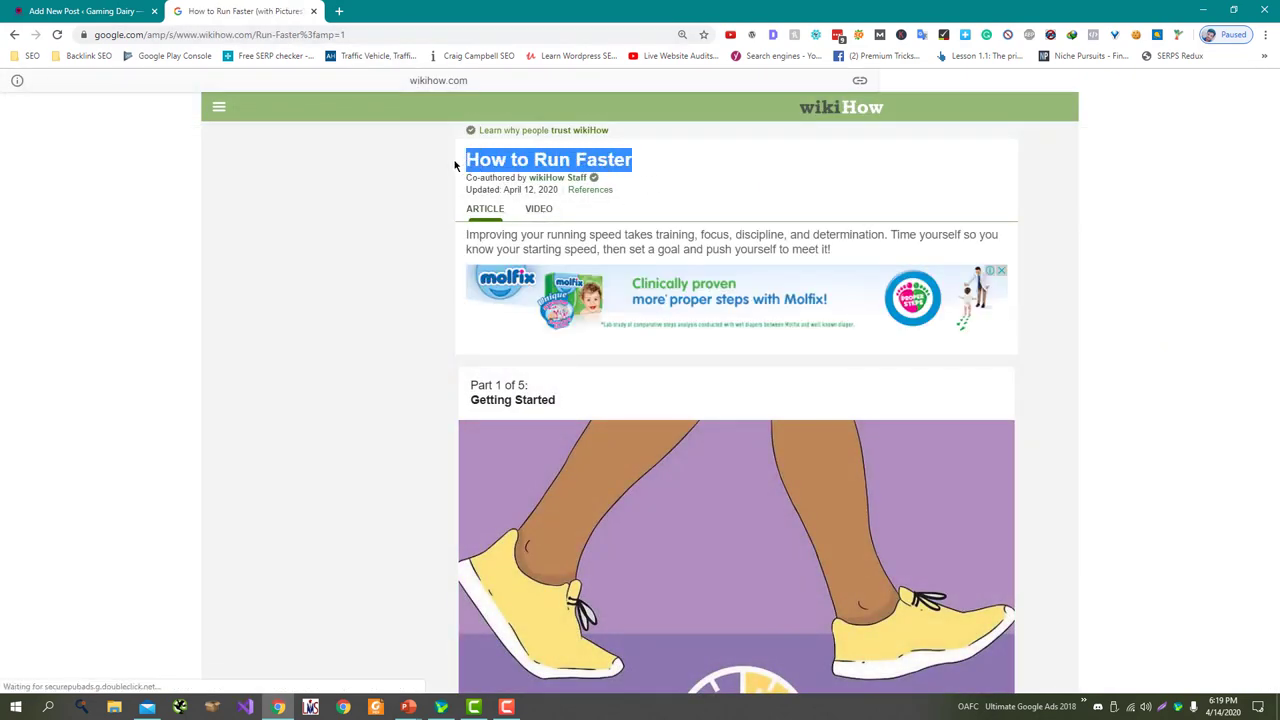
{"action": "left_click", "coordinate": [80, 11]}
{"action": "left_click", "coordinate": [355, 308]}
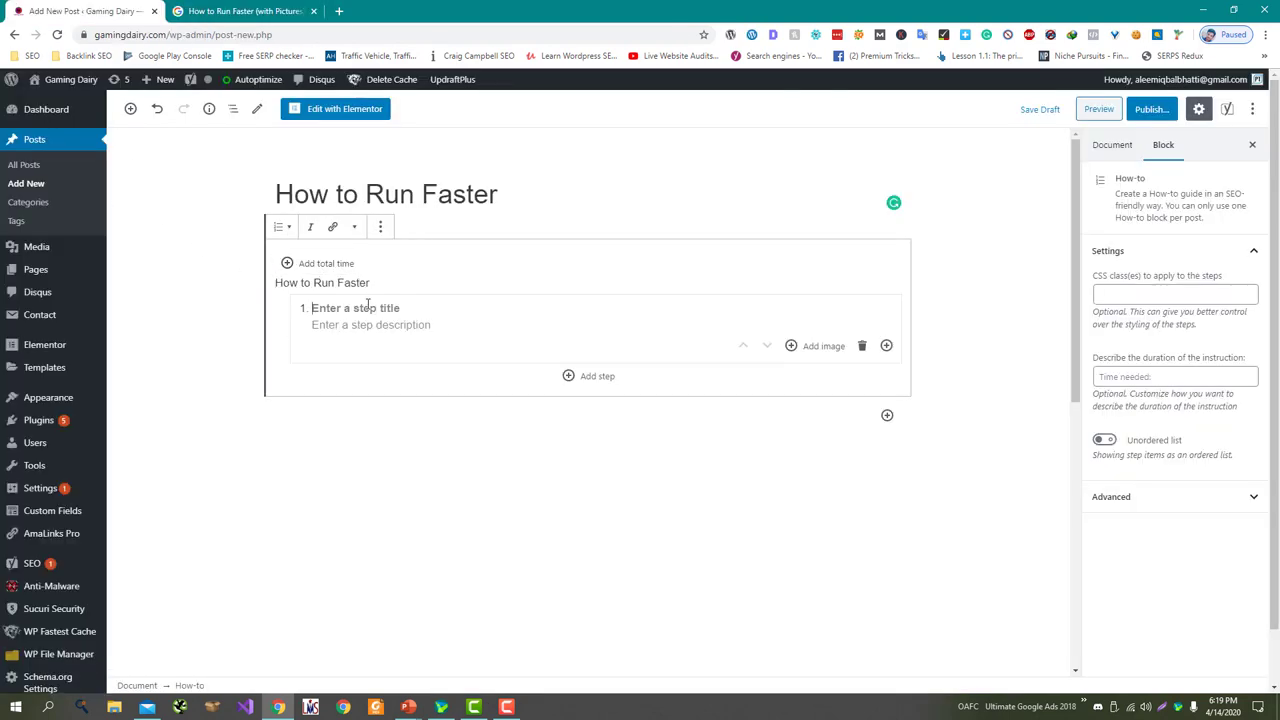
{"action": "key", "text": "ctrl+v"}
{"action": "left_click", "coordinate": [298, 5]}
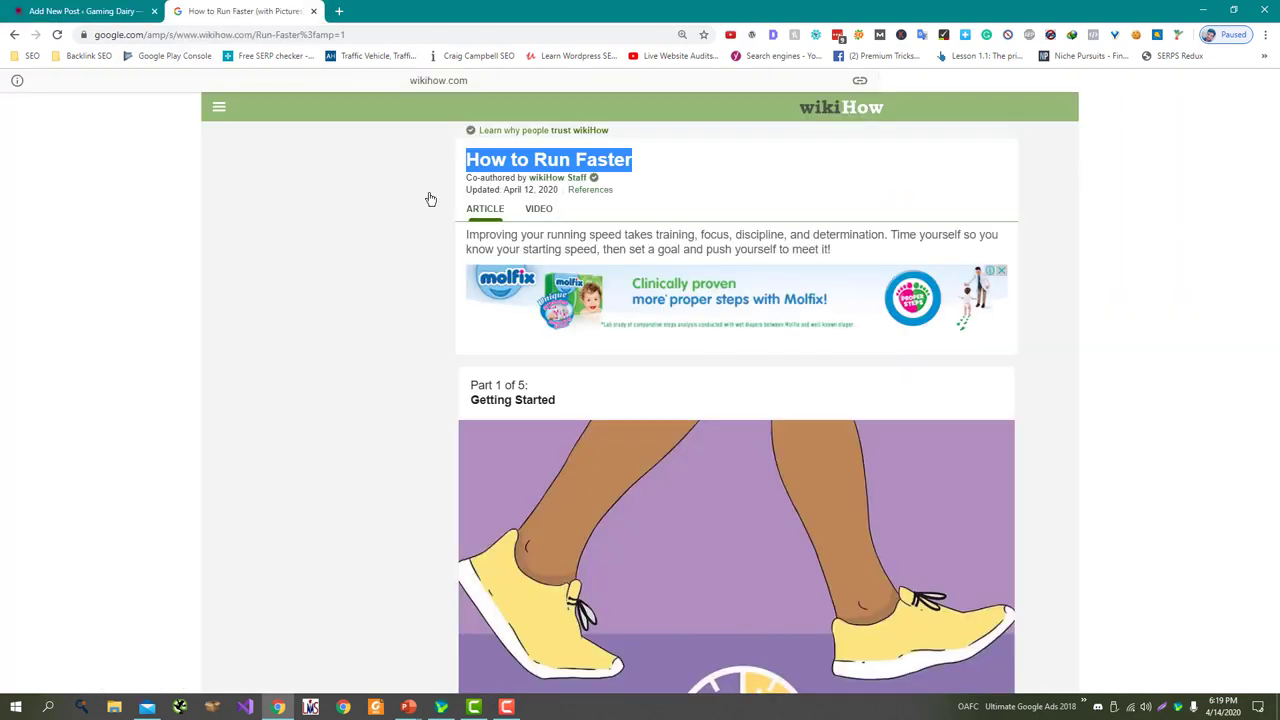
{"action": "left_click", "coordinate": [80, 11]}
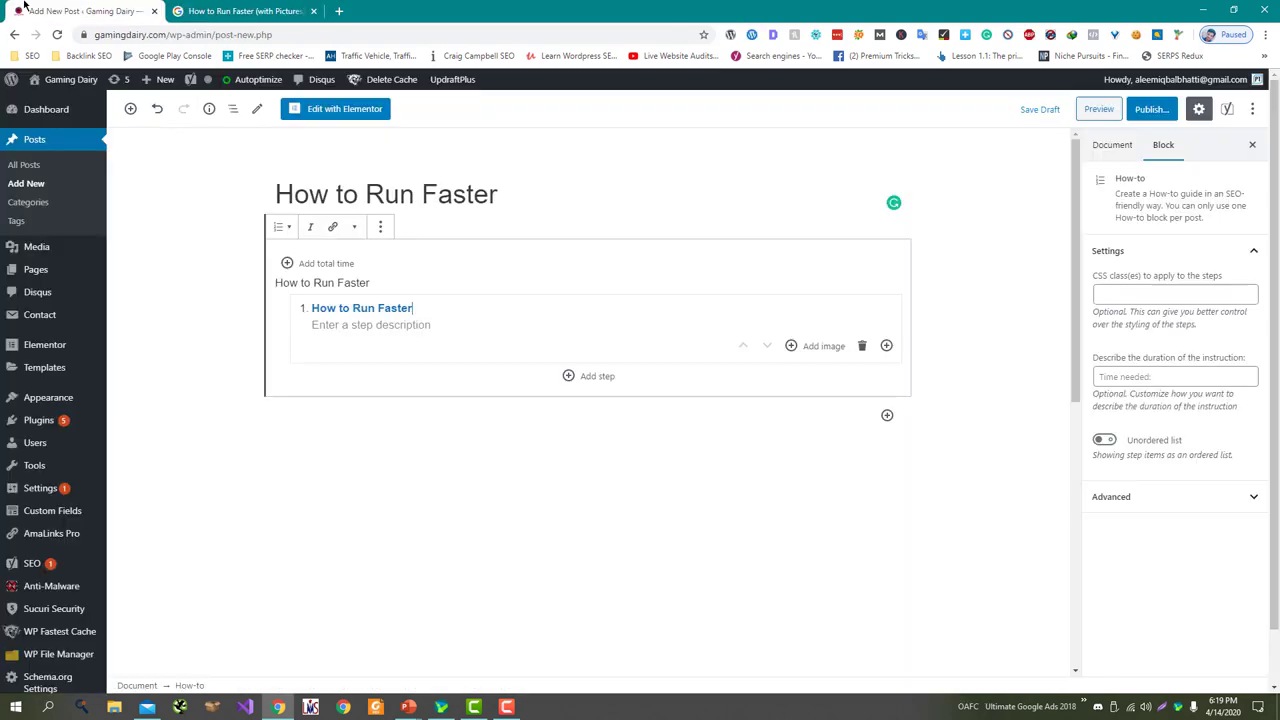
{"action": "left_click", "coordinate": [158, 109]}
Step: Copy "Figure out your current speed." from the wikiHow article into the title of the How-to block's first step
{"action": "left_click", "coordinate": [262, 10]}
{"action": "scroll", "coordinate": [515, 428], "scroll_direction": "down", "scroll_amount": 1}
{"action": "scroll", "coordinate": [516, 429], "scroll_direction": "down", "scroll_amount": 4}
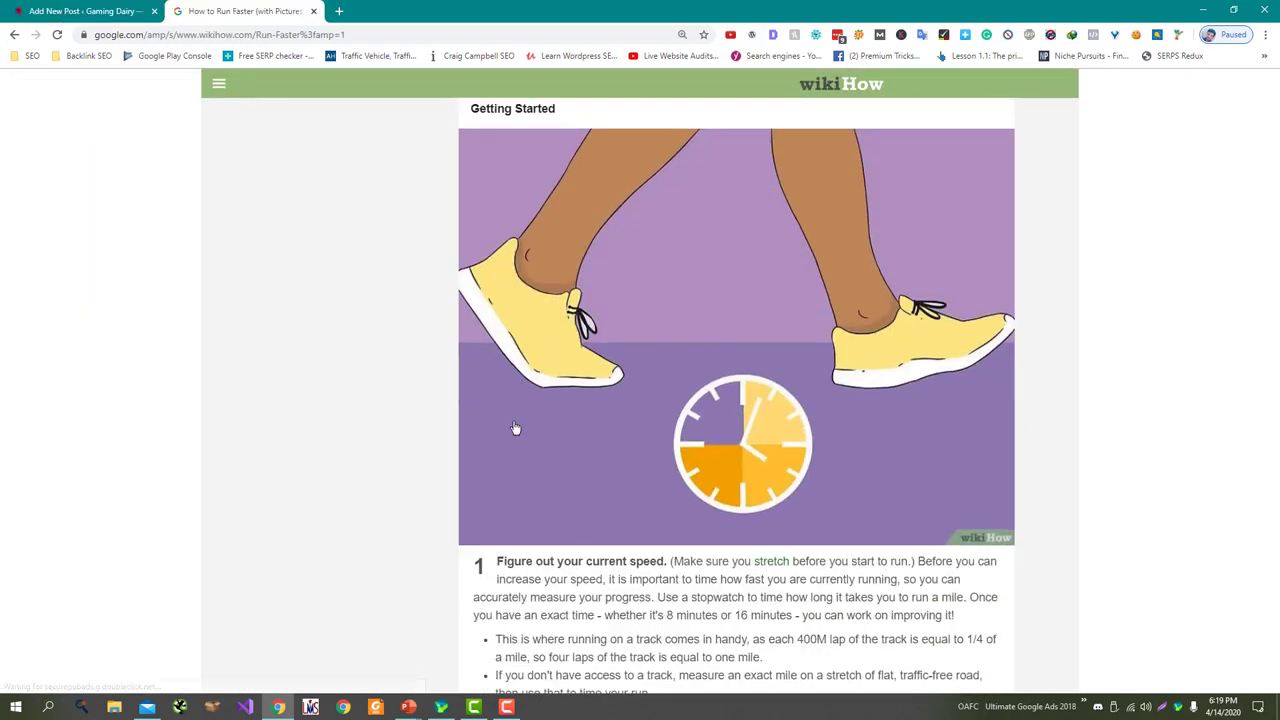
{"action": "left_click_drag", "start_coordinate": [670, 458], "coordinate": [483, 458]}
{"action": "key", "text": "ctrl+c"}
{"action": "left_click", "coordinate": [80, 11]}
{"action": "left_click", "coordinate": [404, 308]}
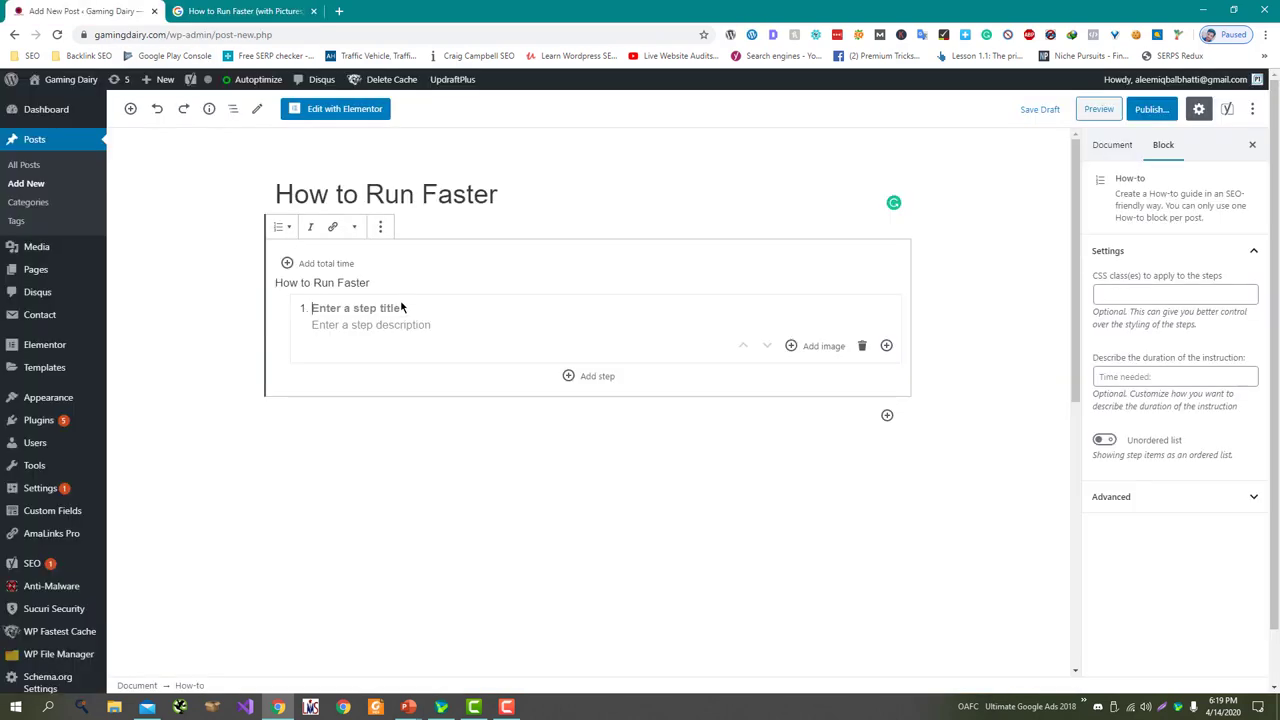
{"action": "key", "text": "ctrl+v"}
Step: Copy "(Make sure you stretch before you start to run.)" from the wikiHow article into the first step's description
{"action": "left_click", "coordinate": [389, 327]}
{"action": "left_click", "coordinate": [245, 11]}
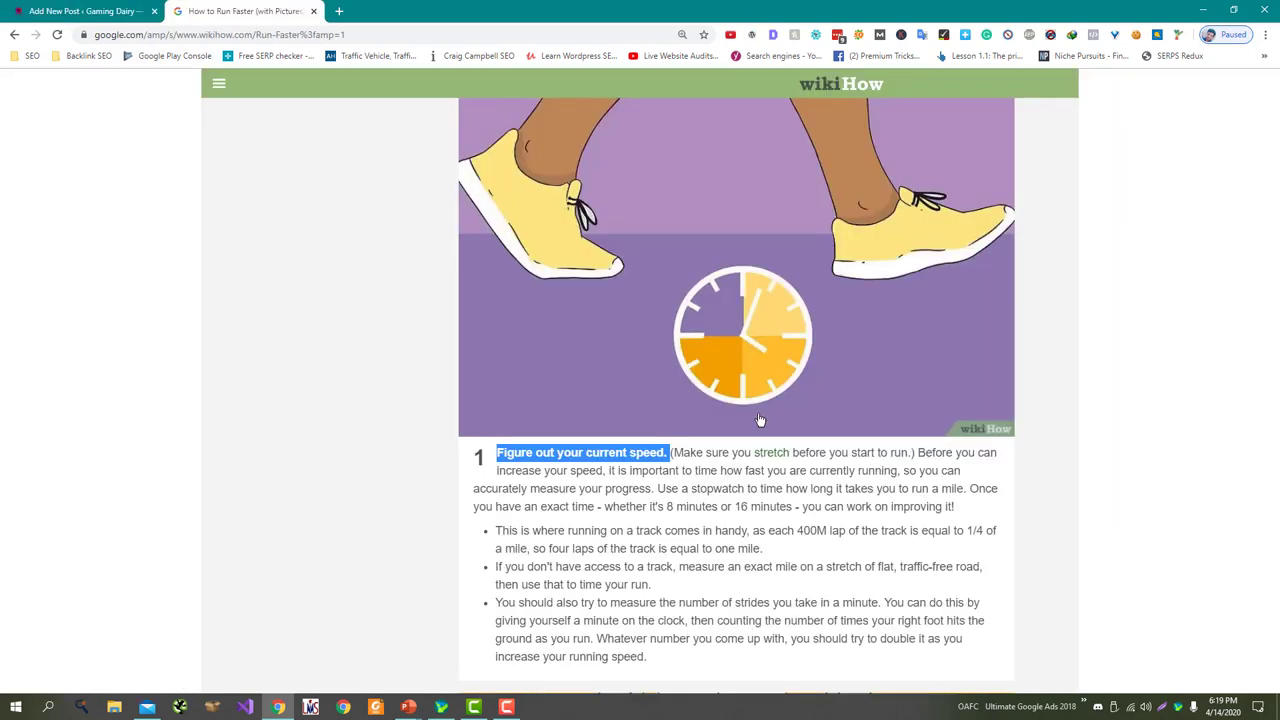
{"action": "left_click", "coordinate": [917, 460]}
{"action": "left_click_drag", "start_coordinate": [917, 460], "coordinate": [669, 458]}
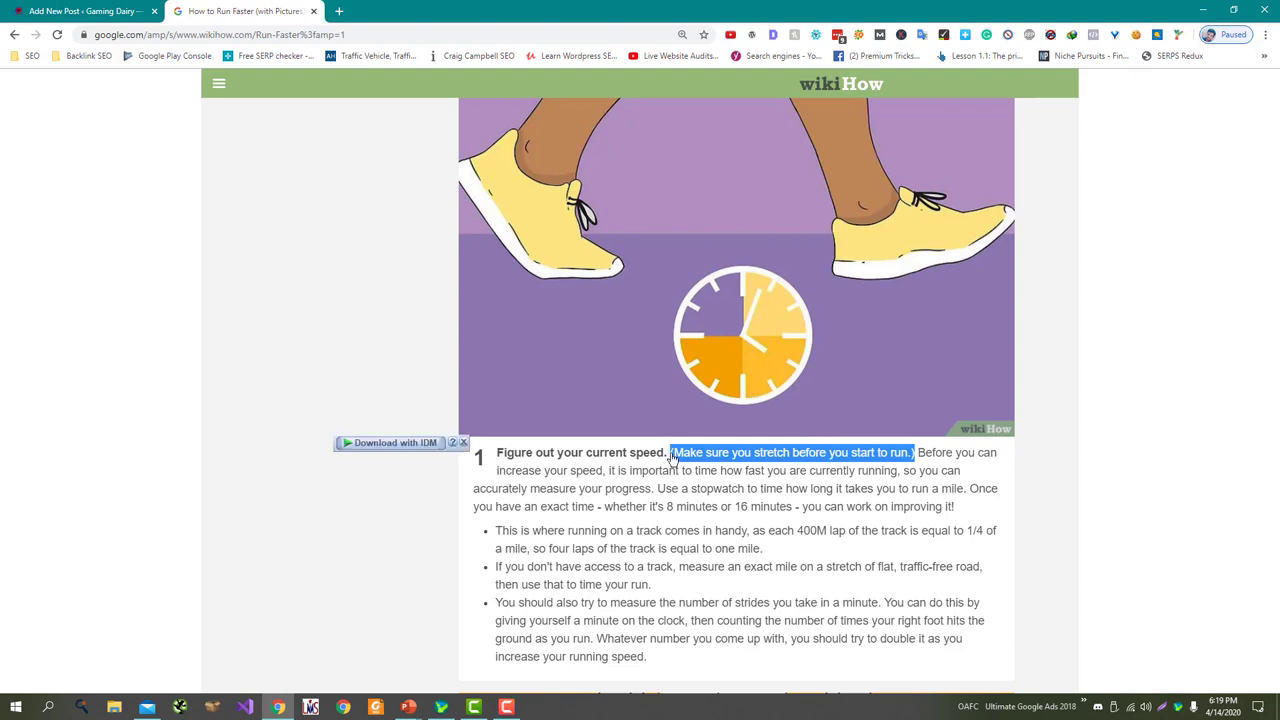
{"action": "left_click", "coordinate": [64, 11]}
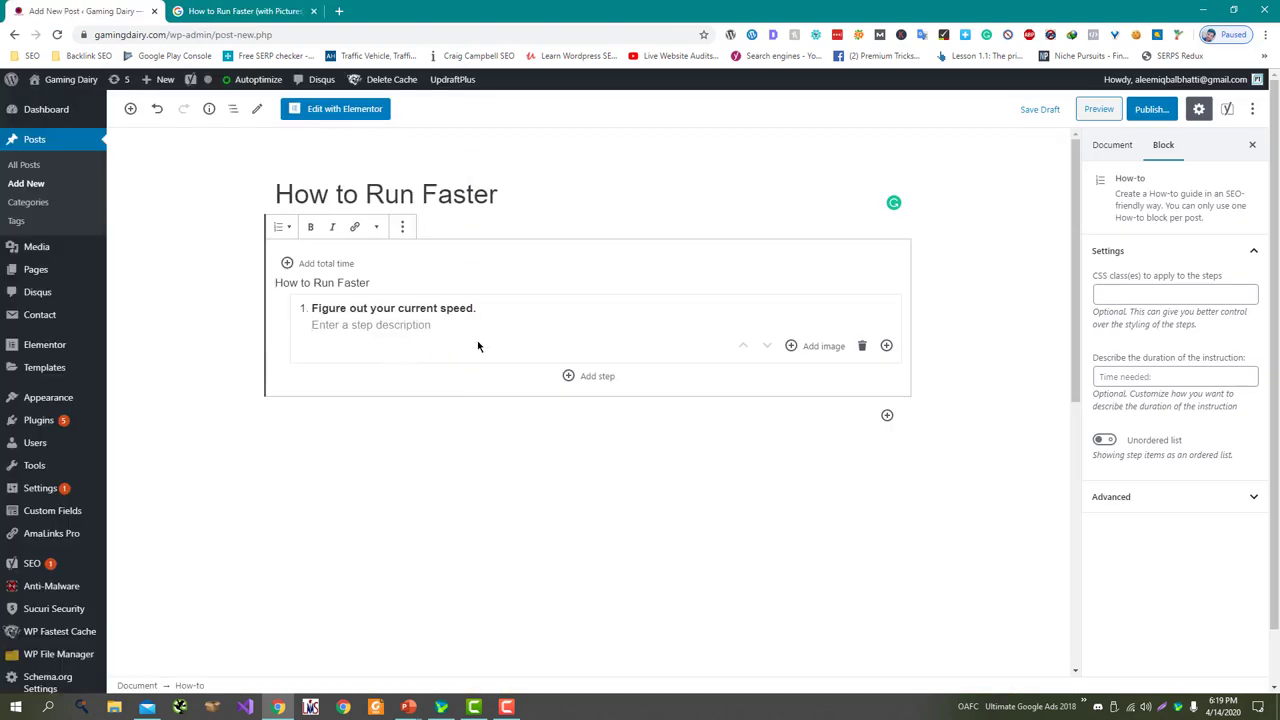
{"action": "key", "text": "ctrl+v"}
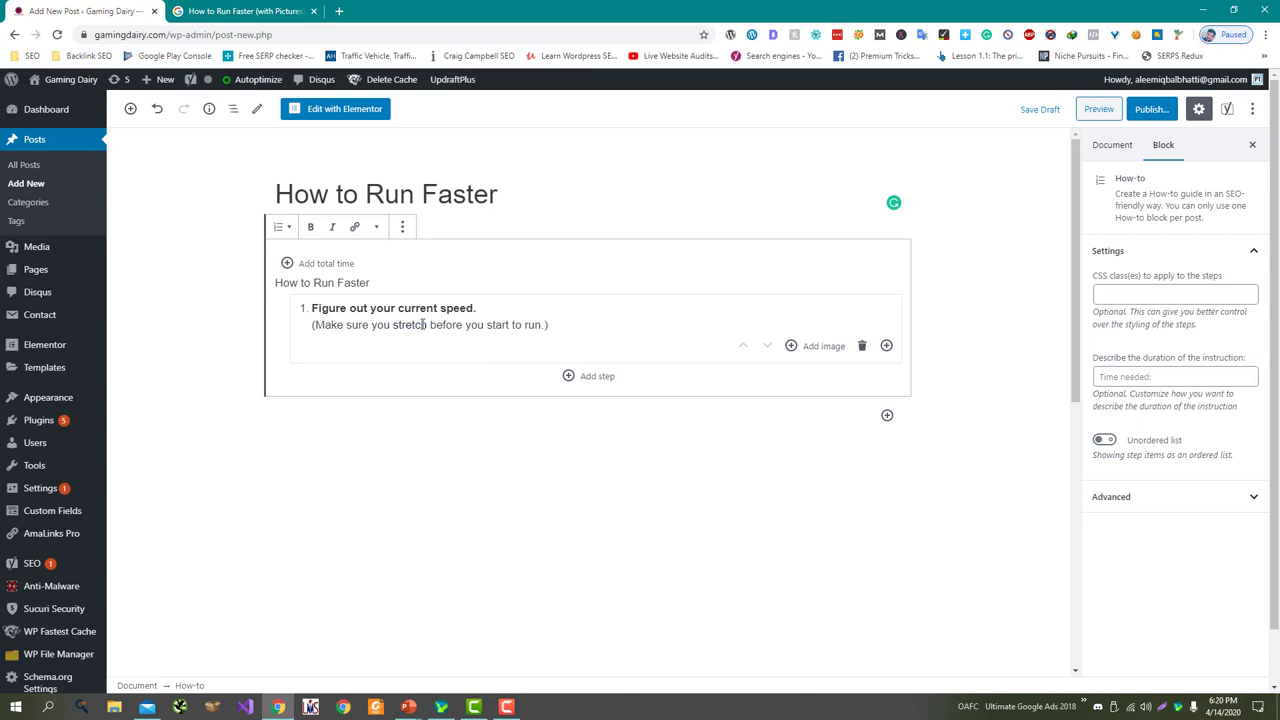
Step: Return to the wikiHow article and bring the illustration of "Figure out your current speed." fully into view
{"action": "key", "text": "ctrl+Tab"}
{"action": "scroll", "coordinate": [366, 289], "scroll_direction": "down", "scroll_amount": 1}
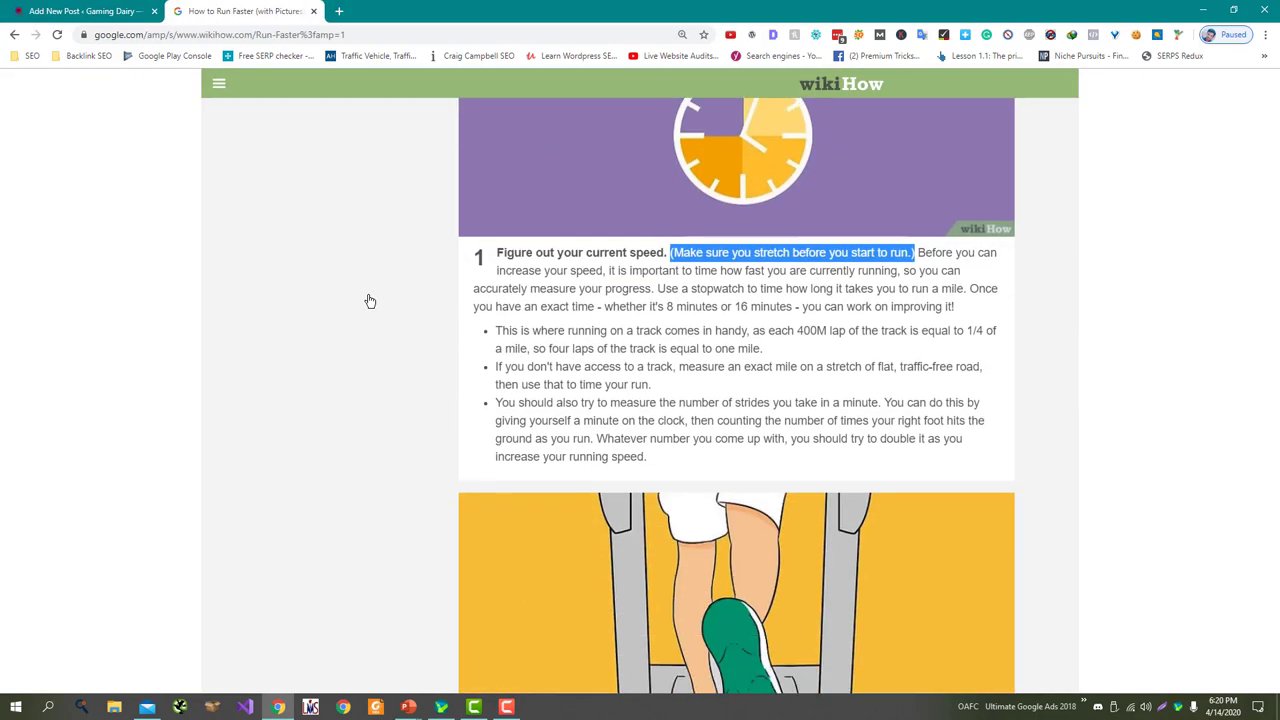
{"action": "scroll", "coordinate": [370, 301], "scroll_direction": "up", "scroll_amount": 1}
{"action": "scroll", "coordinate": [370, 301], "scroll_direction": "up", "scroll_amount": 1}
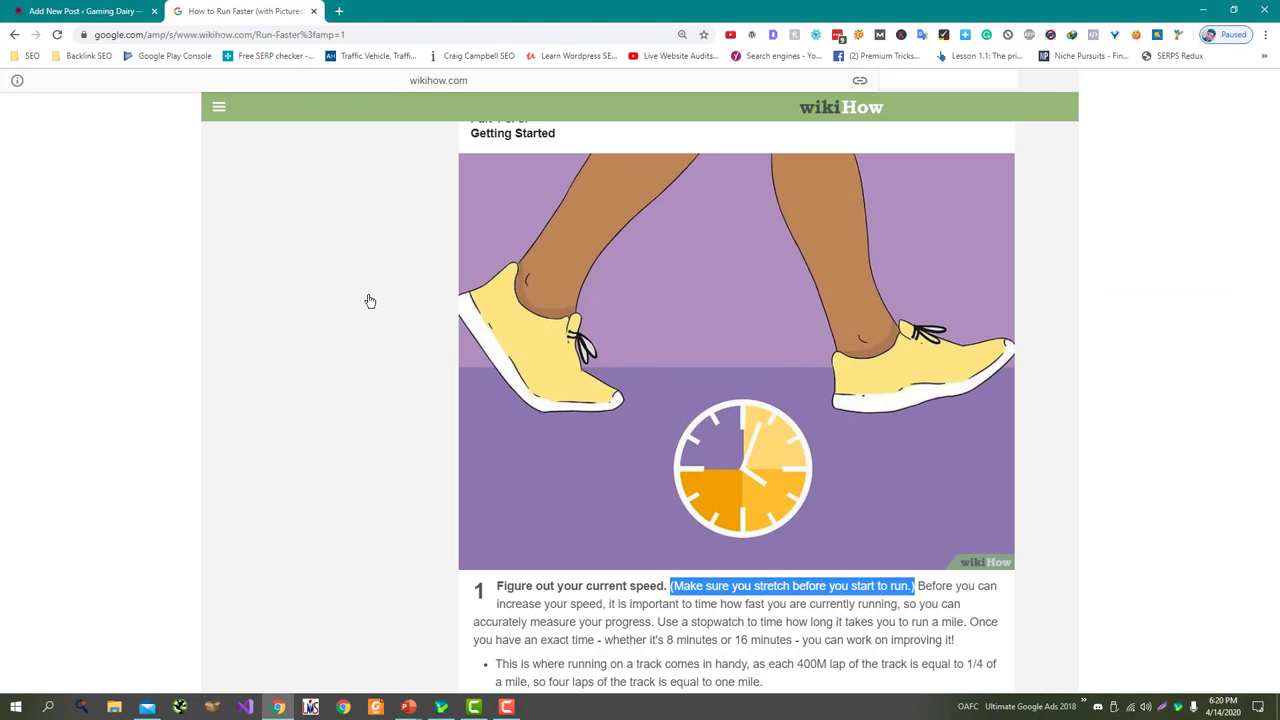
Step: Try to save the first step's illustration directly from the wikiHow page as an image file
{"action": "left_click", "coordinate": [370, 301]}
{"action": "right_click", "coordinate": [618, 268]}
{"action": "left_click", "coordinate": [664, 292]}
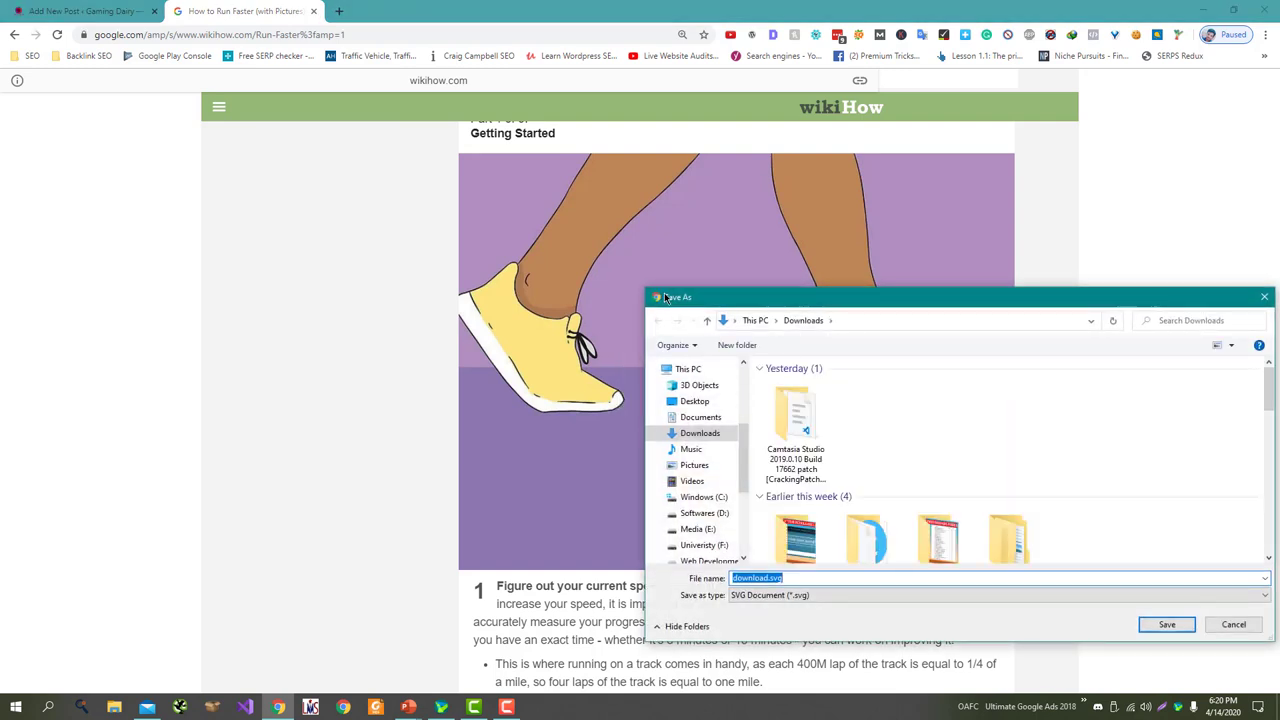
{"action": "key", "text": "Return"}
Step: Capture a screenshot of exactly the first step's illustration on wikiHow and save it as the JPEG Screenshot_22.jpg
{"action": "key", "text": "Print"}
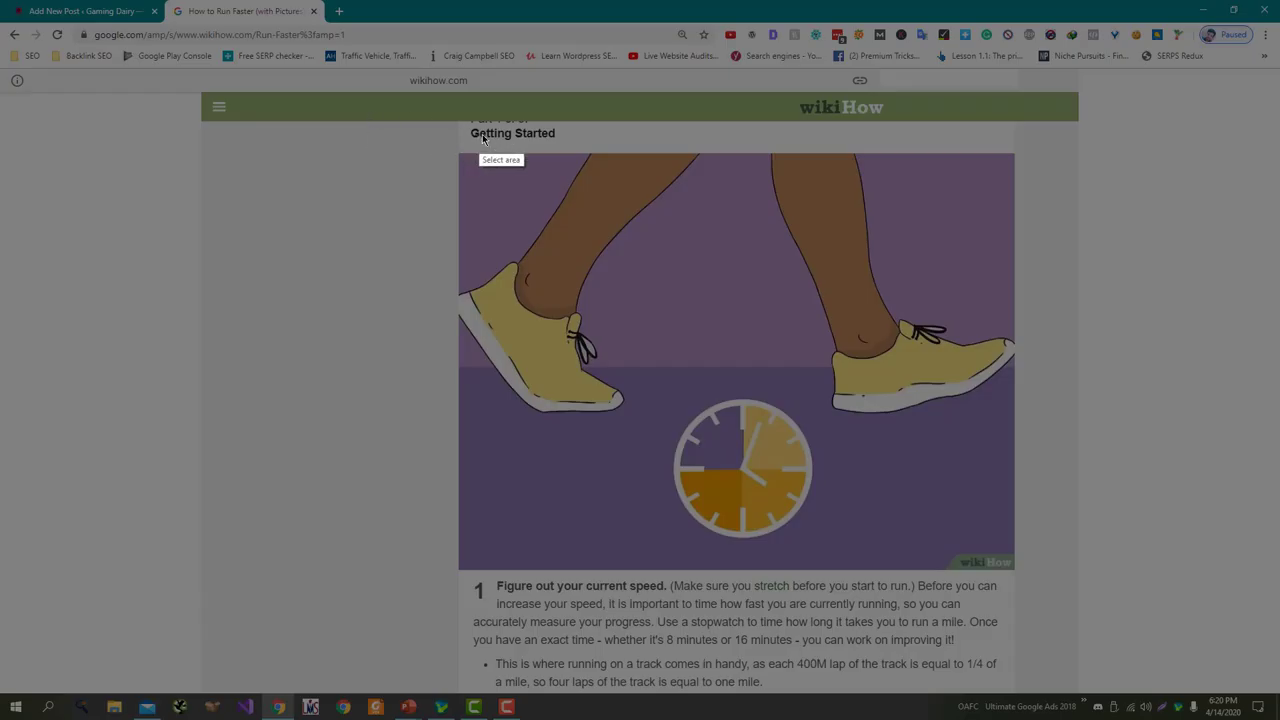
{"action": "left_click_drag", "start_coordinate": [458, 153], "coordinate": [1016, 569]}
{"action": "key", "text": "ctrl+s"}
{"action": "key", "text": "Return"}
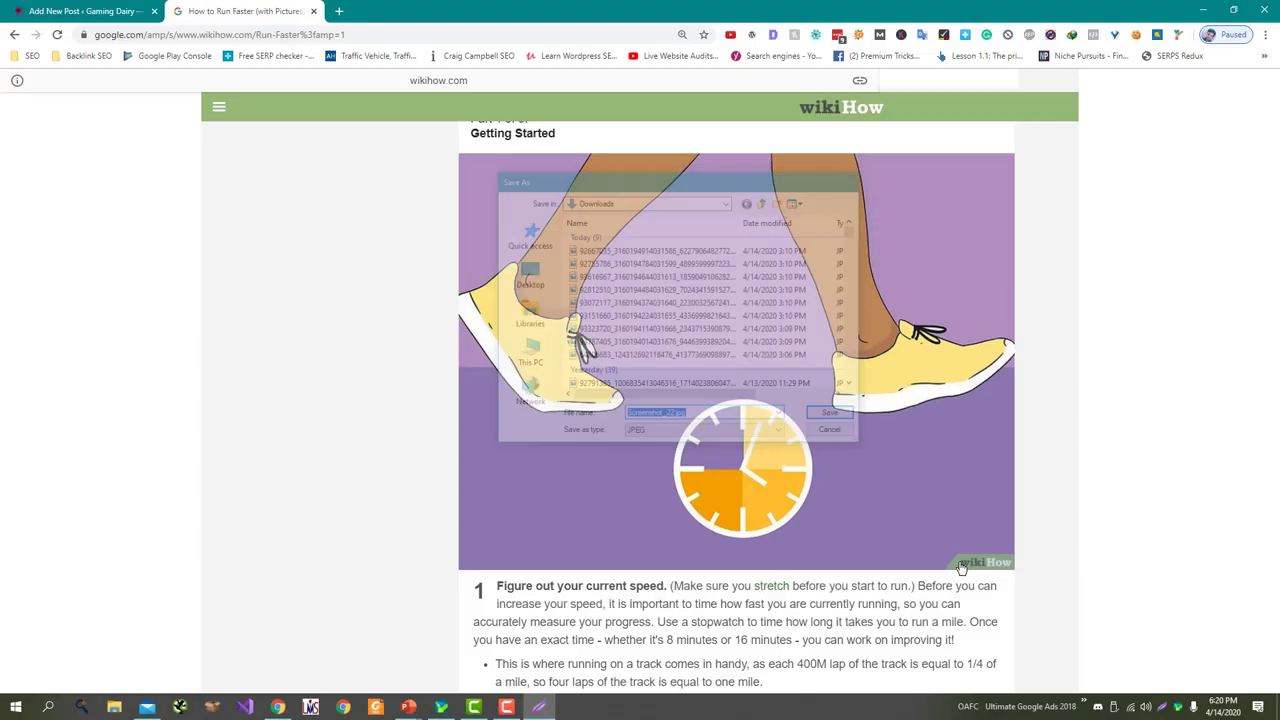
Step: Capture a screenshot of the "Find a good location." treadmill illustration and save it as Screenshot_23.jpg in Downloads
{"action": "scroll", "coordinate": [888, 537], "scroll_direction": "down", "scroll_amount": 7}
{"action": "scroll", "coordinate": [888, 537], "scroll_direction": "up", "scroll_amount": 1}
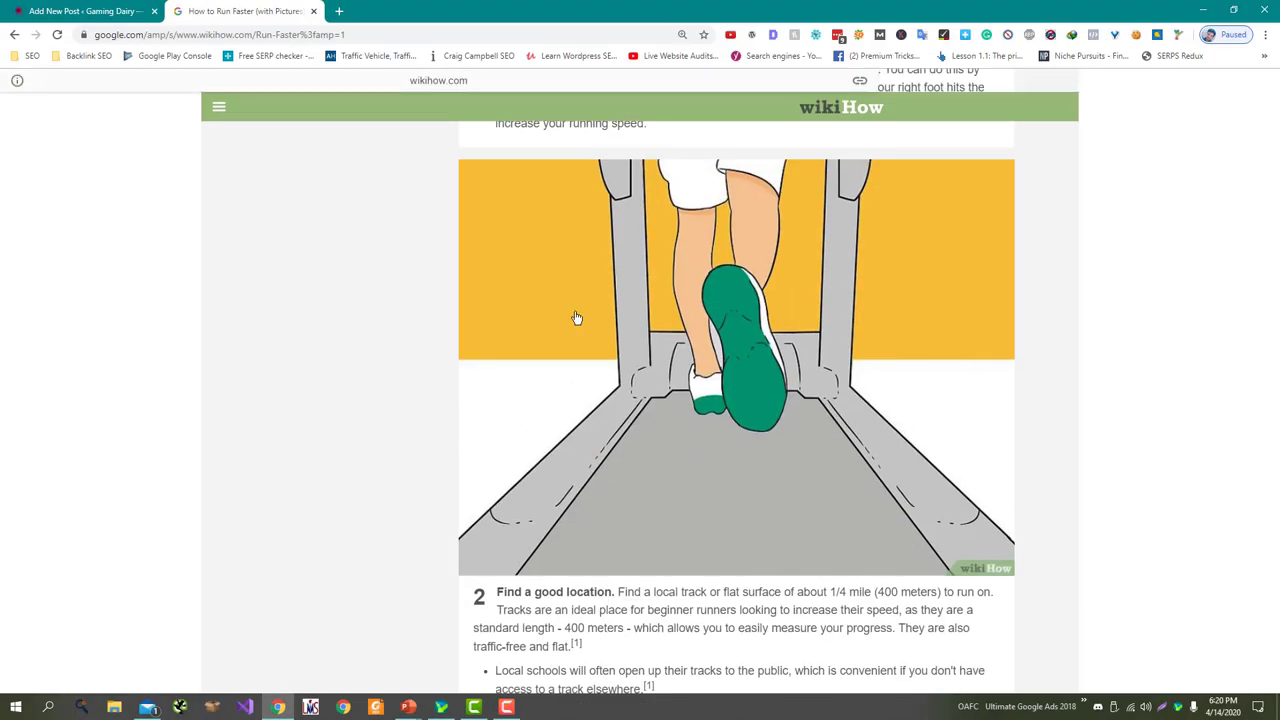
{"action": "key", "text": "Print"}
{"action": "mouse_move", "coordinate": [458, 161]}
{"action": "left_mouse_down"}
{"action": "mouse_move", "coordinate": [1109, 572]}
{"action": "mouse_move", "coordinate": [1016, 578]}
{"action": "left_mouse_up"}
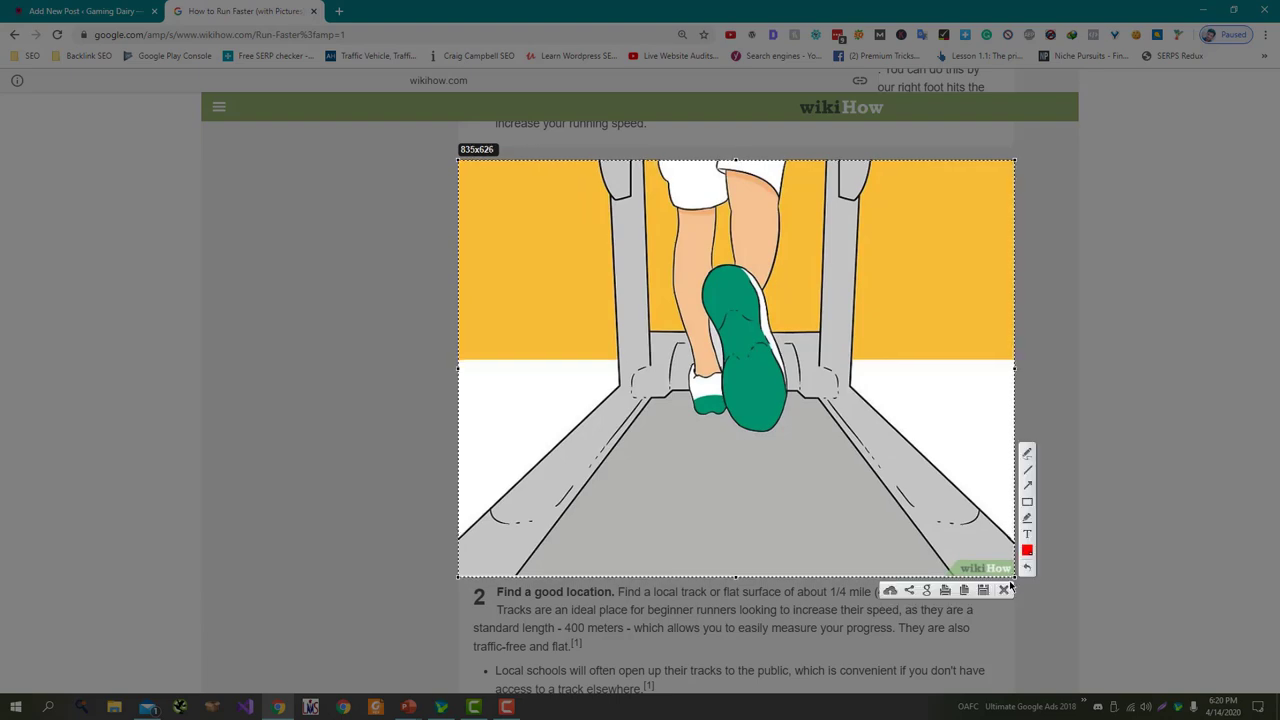
{"action": "left_click", "coordinate": [984, 590]}
{"action": "key", "text": "Return"}
Step: Capture a screenshot of the "Set a schedule." illustration and save it as Screenshot_24.jpg in Downloads
{"action": "scroll", "coordinate": [923, 591], "scroll_direction": "down", "scroll_amount": 8}
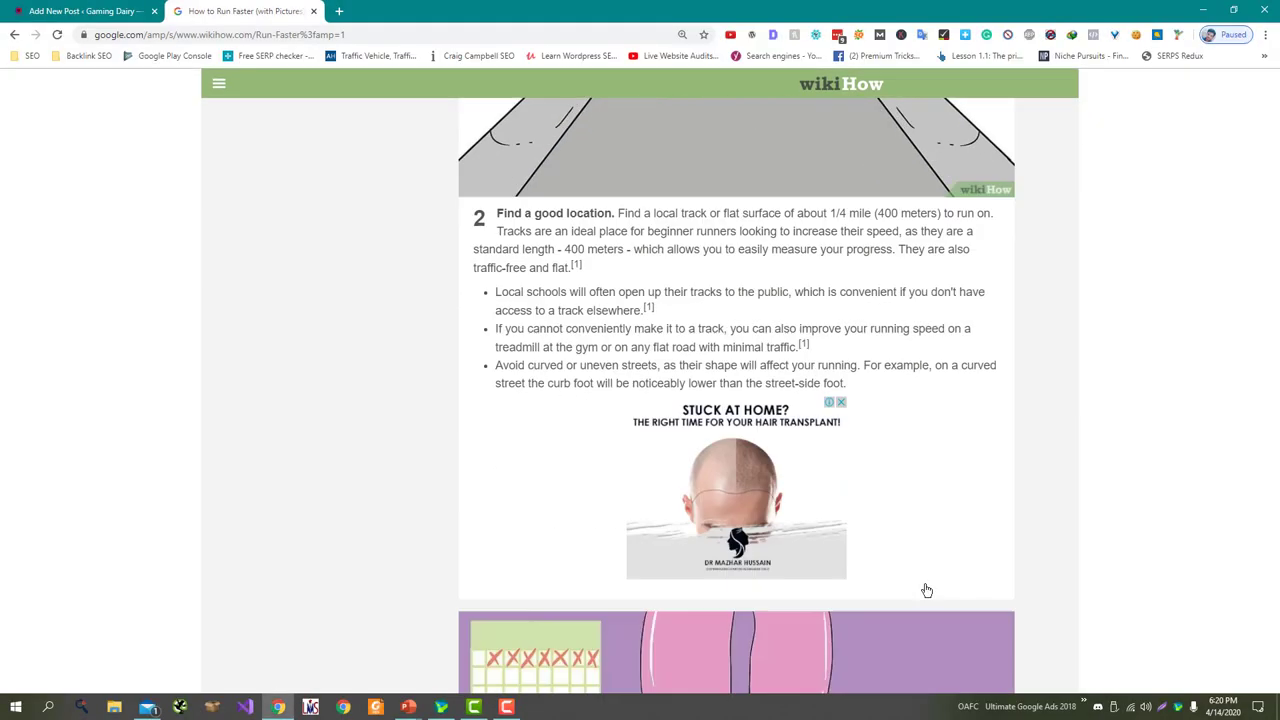
{"action": "scroll", "coordinate": [927, 591], "scroll_direction": "up", "scroll_amount": 1}
{"action": "key", "text": "Print"}
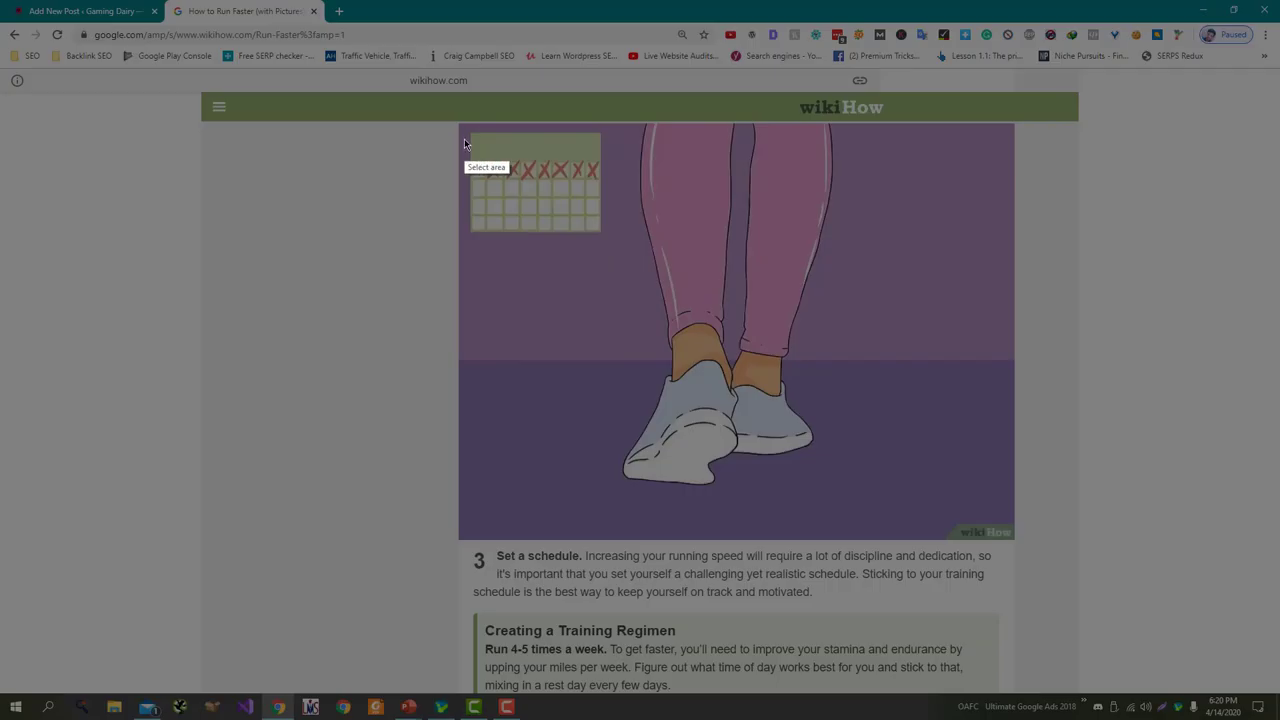
{"action": "left_click_drag", "start_coordinate": [457, 122], "coordinate": [1014, 539]}
{"action": "left_click", "coordinate": [988, 550]}
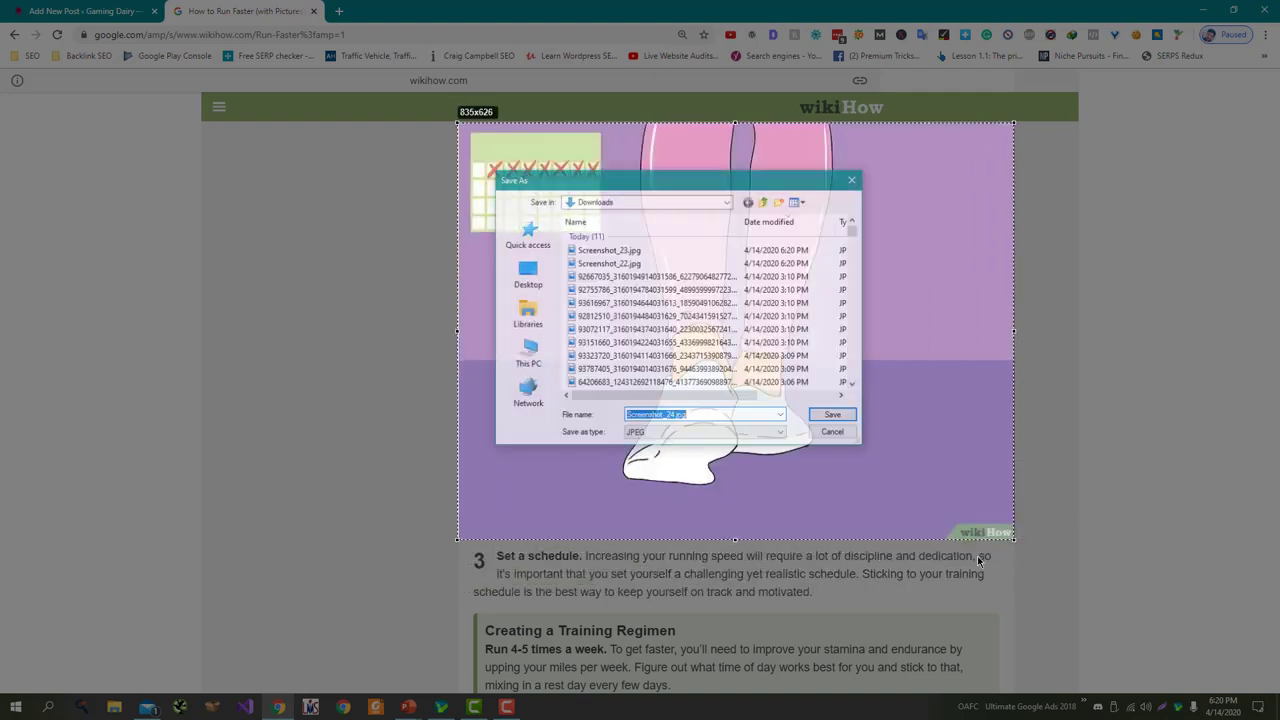
{"action": "key", "text": "Return"}
Step: In the WordPress post, start adding an image to the first How-to step and upload Screenshot_22.jpg, Screenshot_23.jpg and Screenshot_24.jpg
{"action": "left_click", "coordinate": [130, 5]}
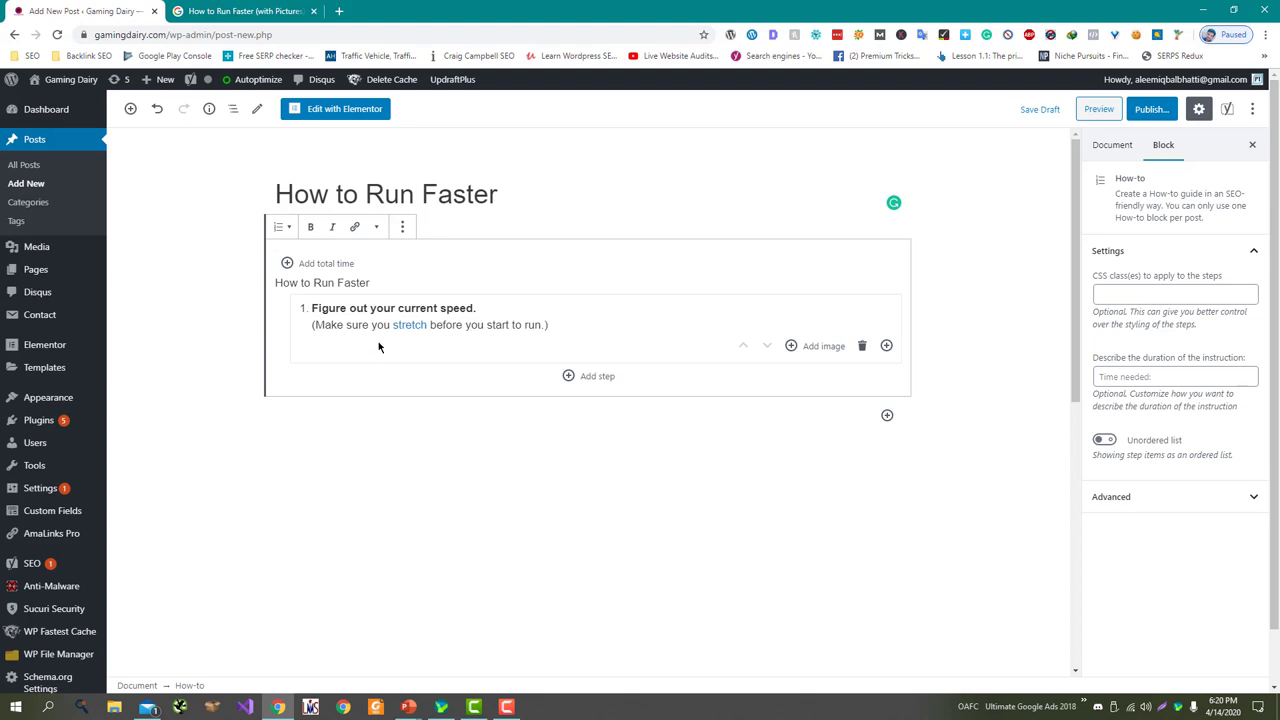
{"action": "left_click", "coordinate": [806, 356]}
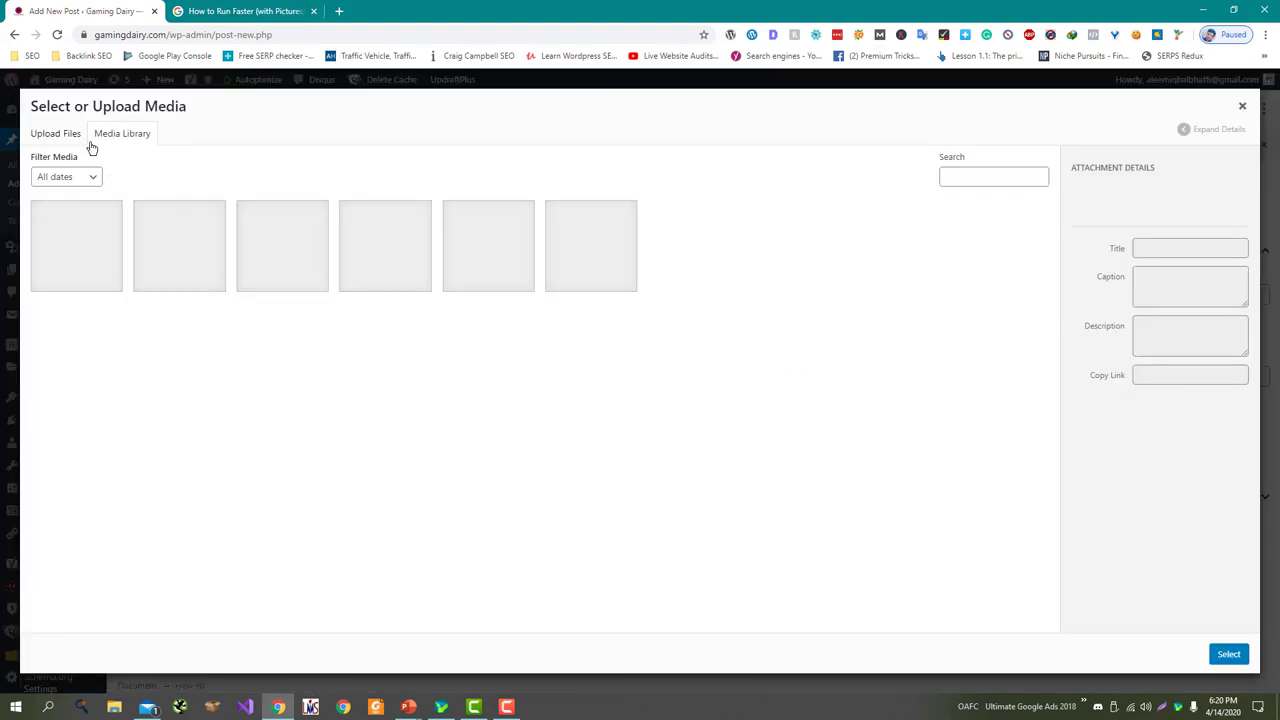
{"action": "left_click", "coordinate": [56, 134]}
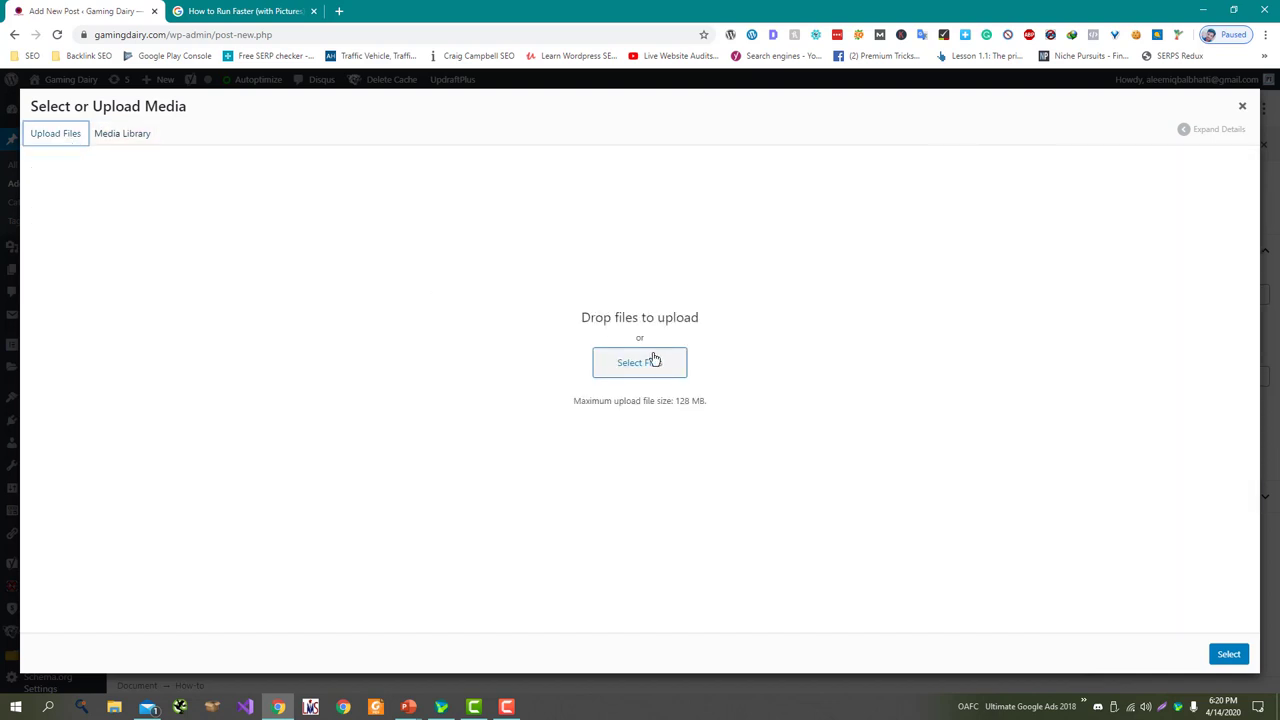
{"action": "left_click", "coordinate": [651, 361]}
{"action": "left_click", "coordinate": [810, 420]}
{"action": "left_click", "coordinate": [940, 425], "text": "shift"}
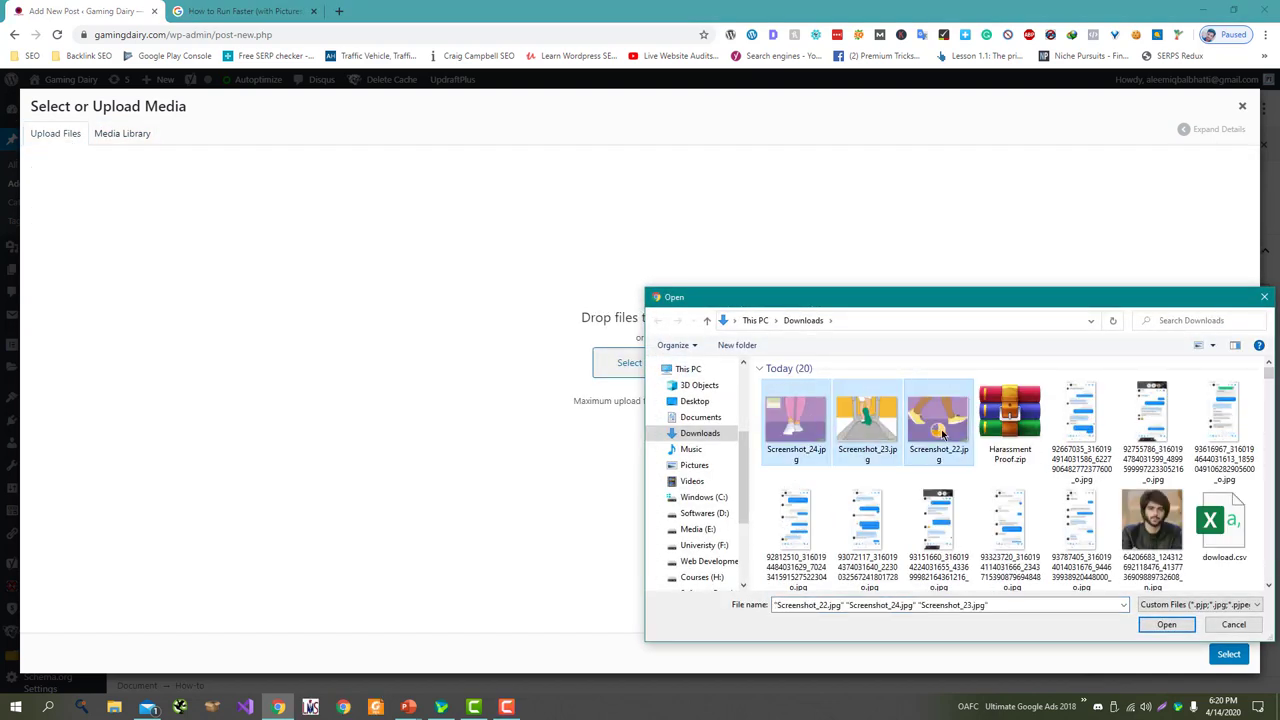
{"action": "key", "text": "Return"}
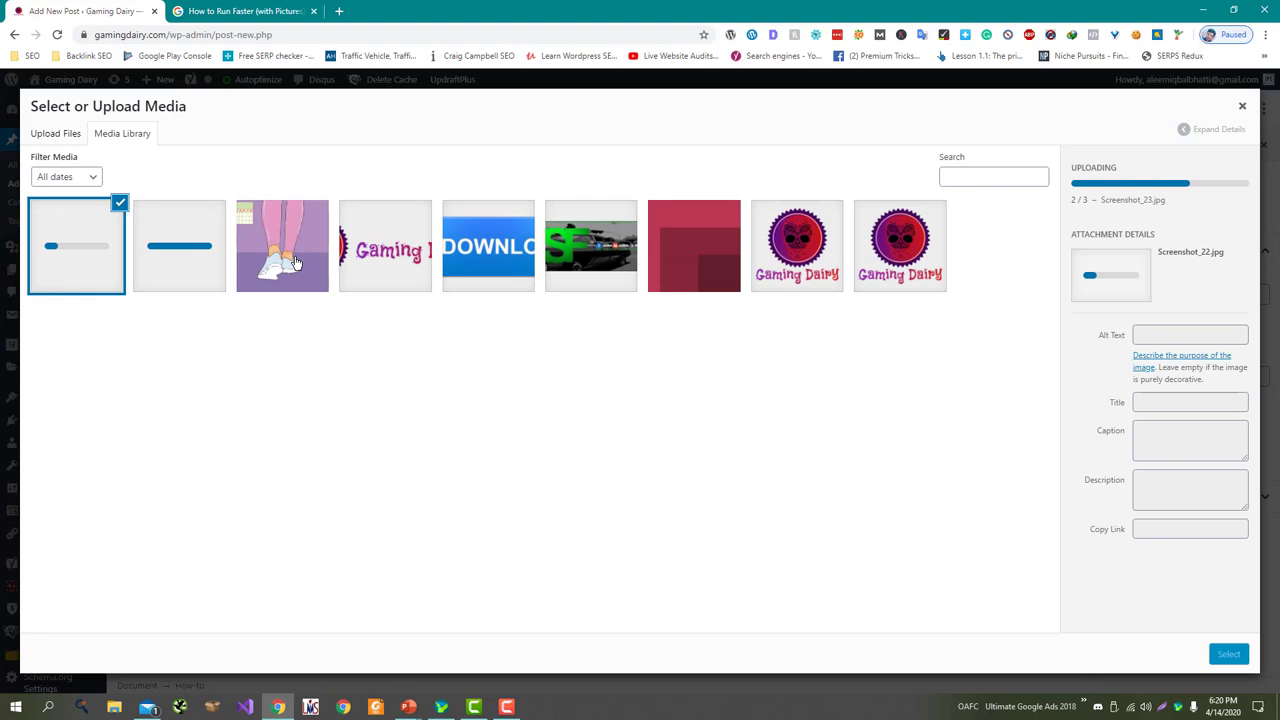
{"action": "key", "text": "ctrl+Tab"}
{"action": "scroll", "coordinate": [524, 441], "scroll_direction": "up", "scroll_amount": 15}
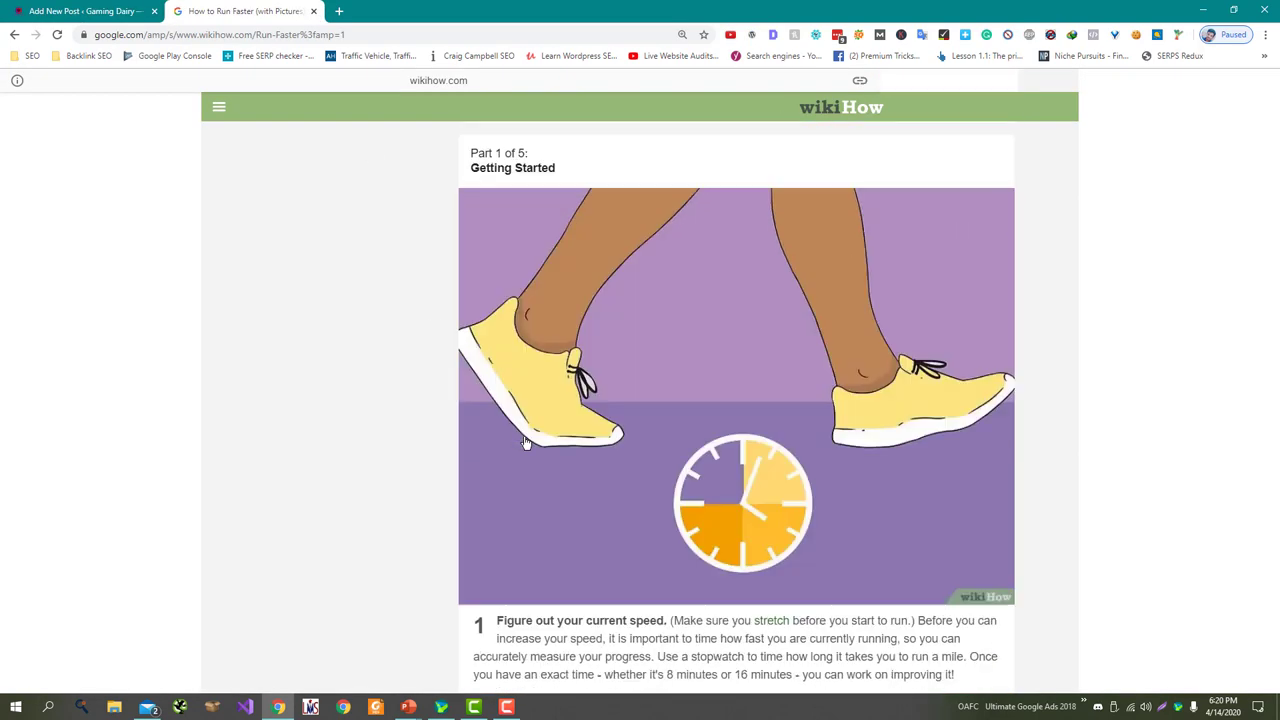
{"action": "left_click", "coordinate": [102, 16]}
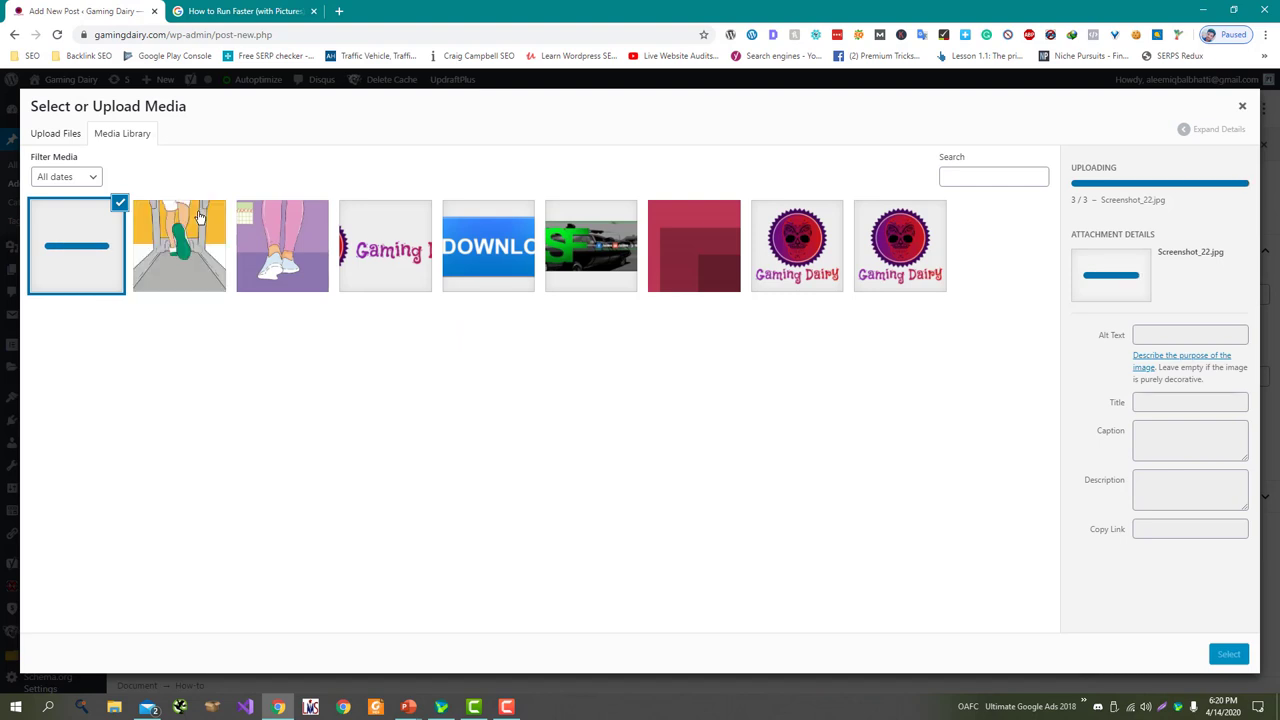
{"action": "left_click", "coordinate": [224, 6]}
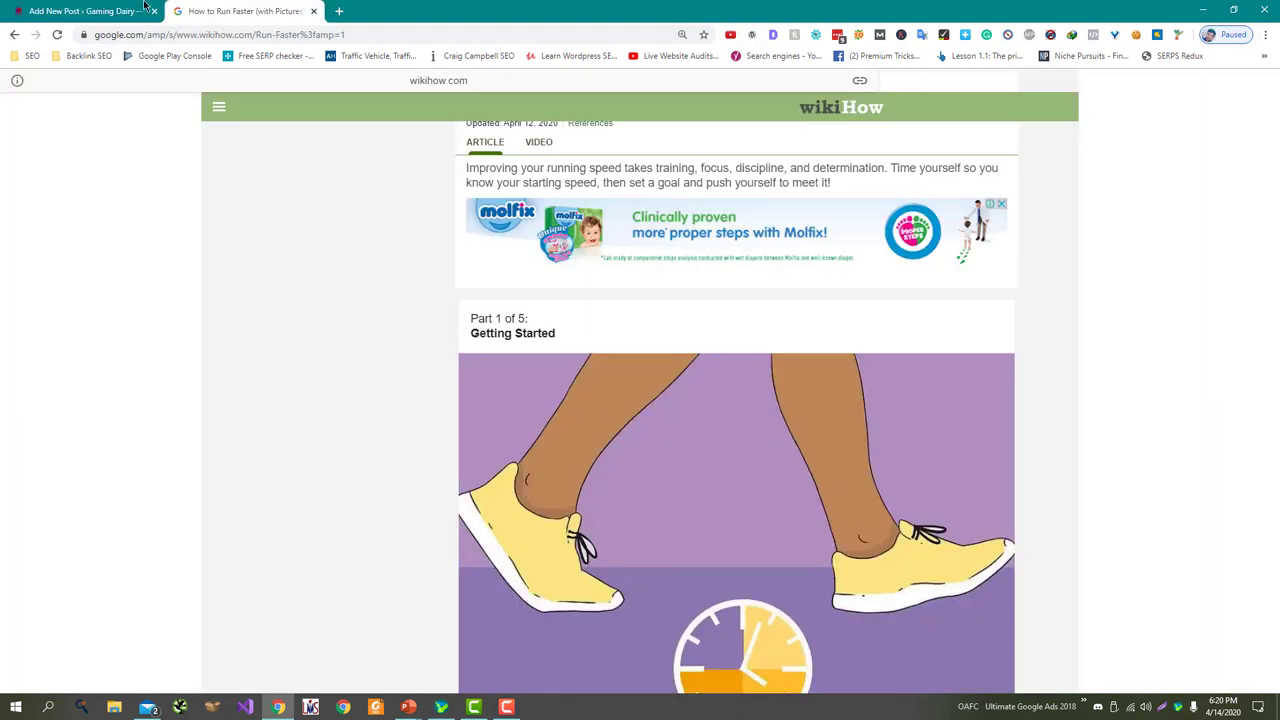
{"action": "left_click", "coordinate": [96, 8]}
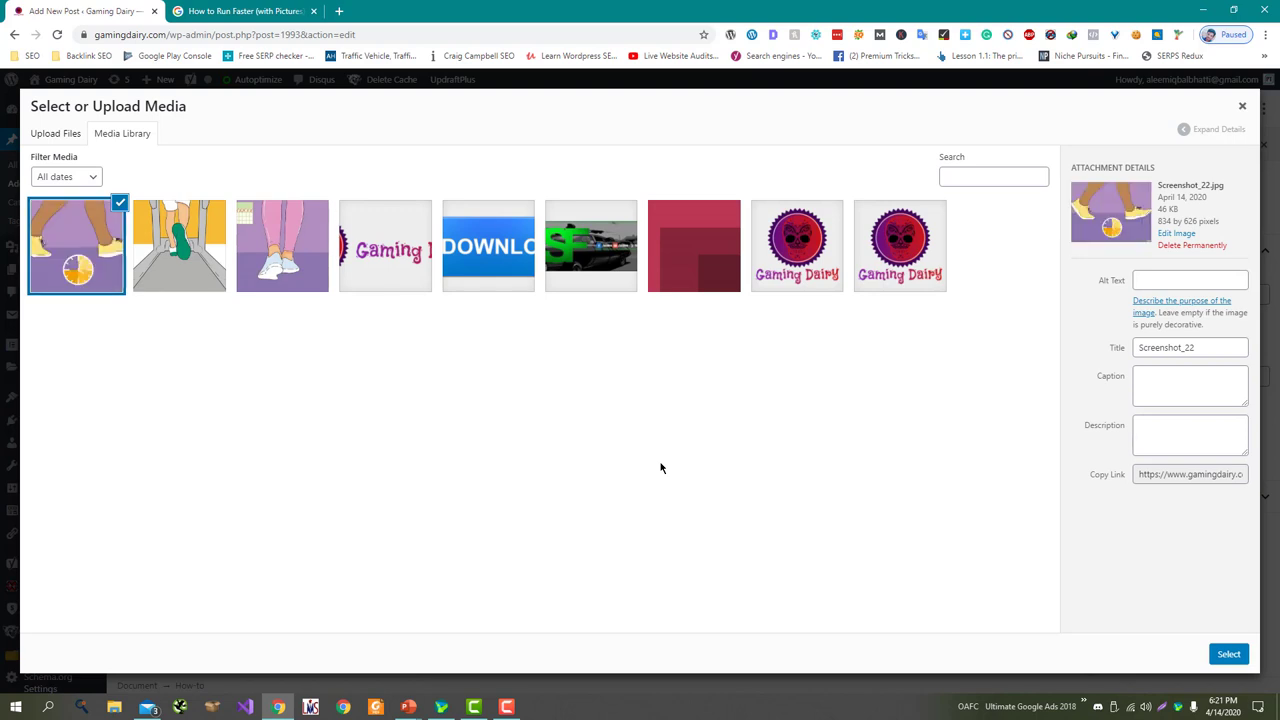
Step: Copy the title Screenshot_22 into the image's alt text and insert that image into the first How-to step
{"action": "left_click", "coordinate": [1182, 346]}
{"action": "key", "text": "ctrl+a"}
{"action": "key", "text": "ctrl+c"}
{"action": "left_click", "coordinate": [1168, 280]}
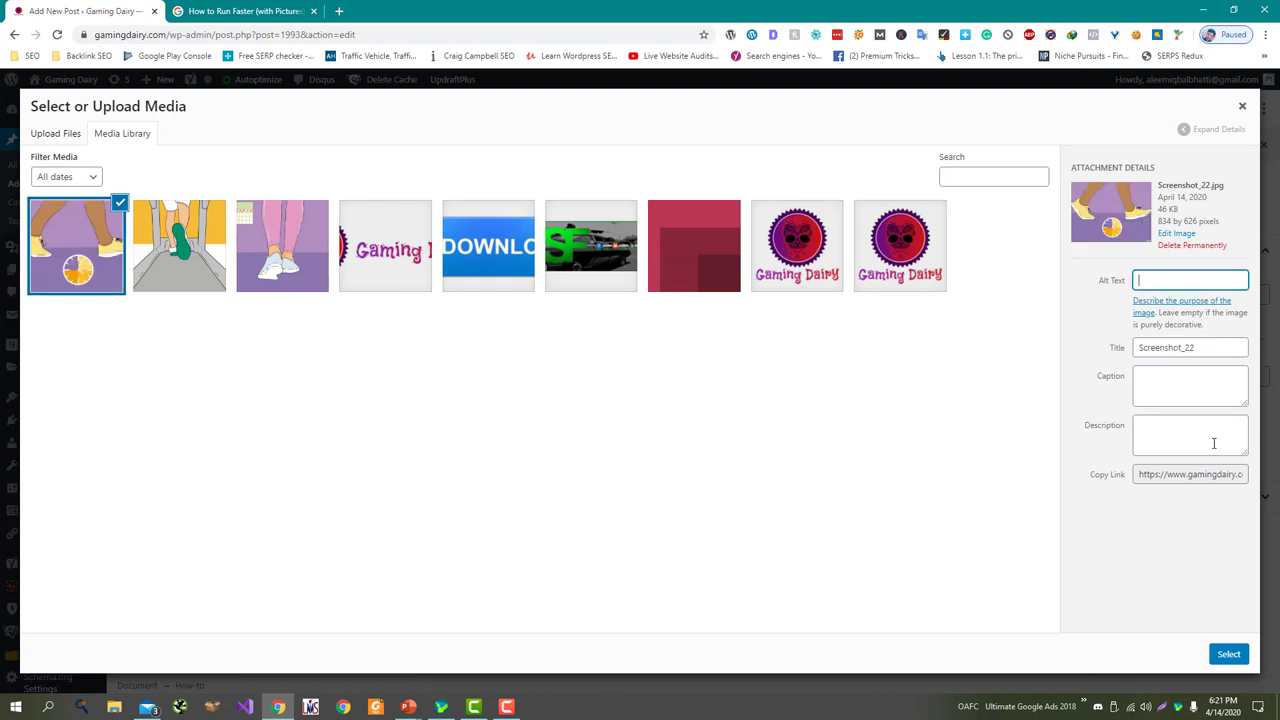
{"action": "key", "text": "ctrl+v"}
{"action": "left_click", "coordinate": [1230, 653]}
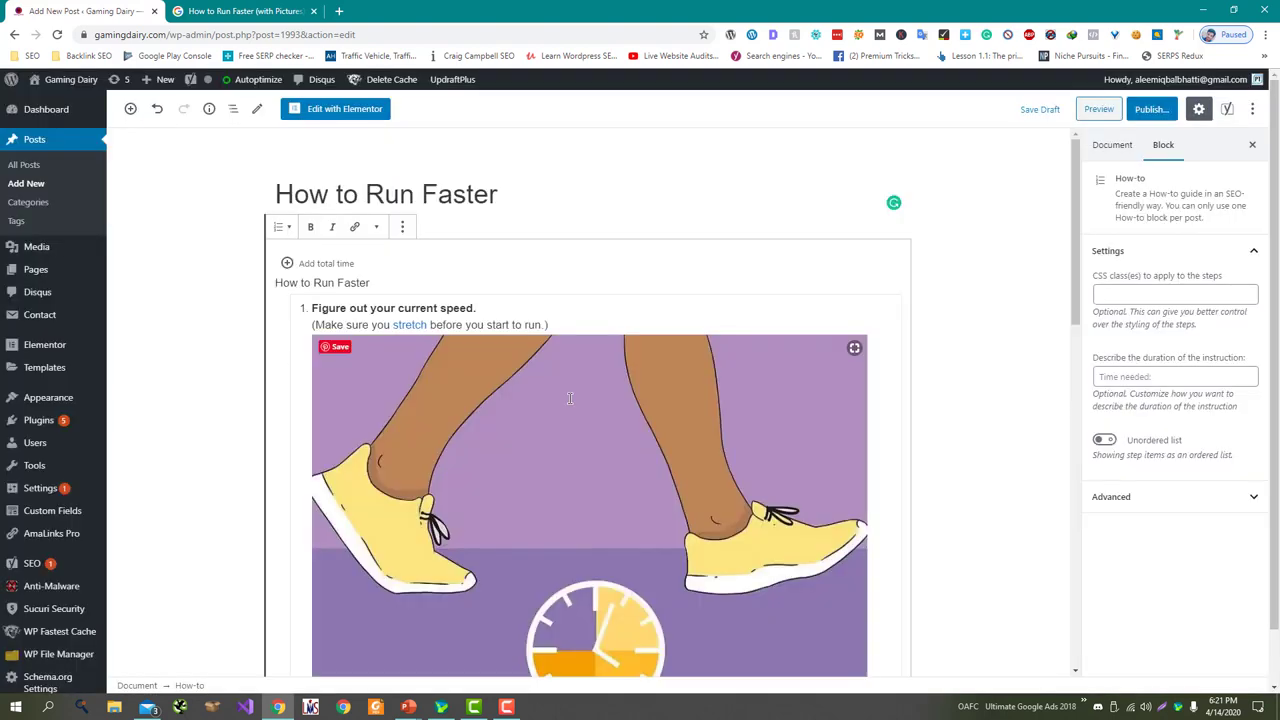
Step: Add a second step to the How-to block and copy "Find a good location." from the wikiHow article as its title
{"action": "scroll", "coordinate": [621, 397], "scroll_direction": "down", "scroll_amount": 3}
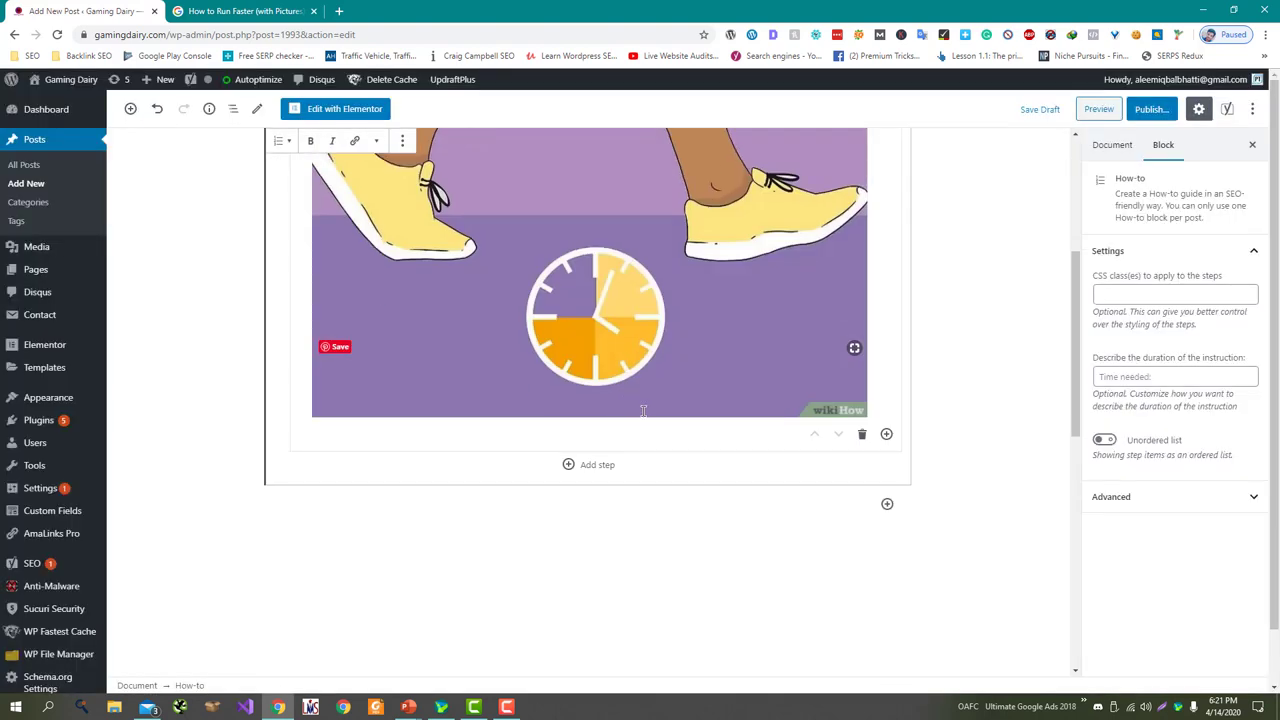
{"action": "left_click", "coordinate": [585, 467]}
{"action": "left_click", "coordinate": [240, 11]}
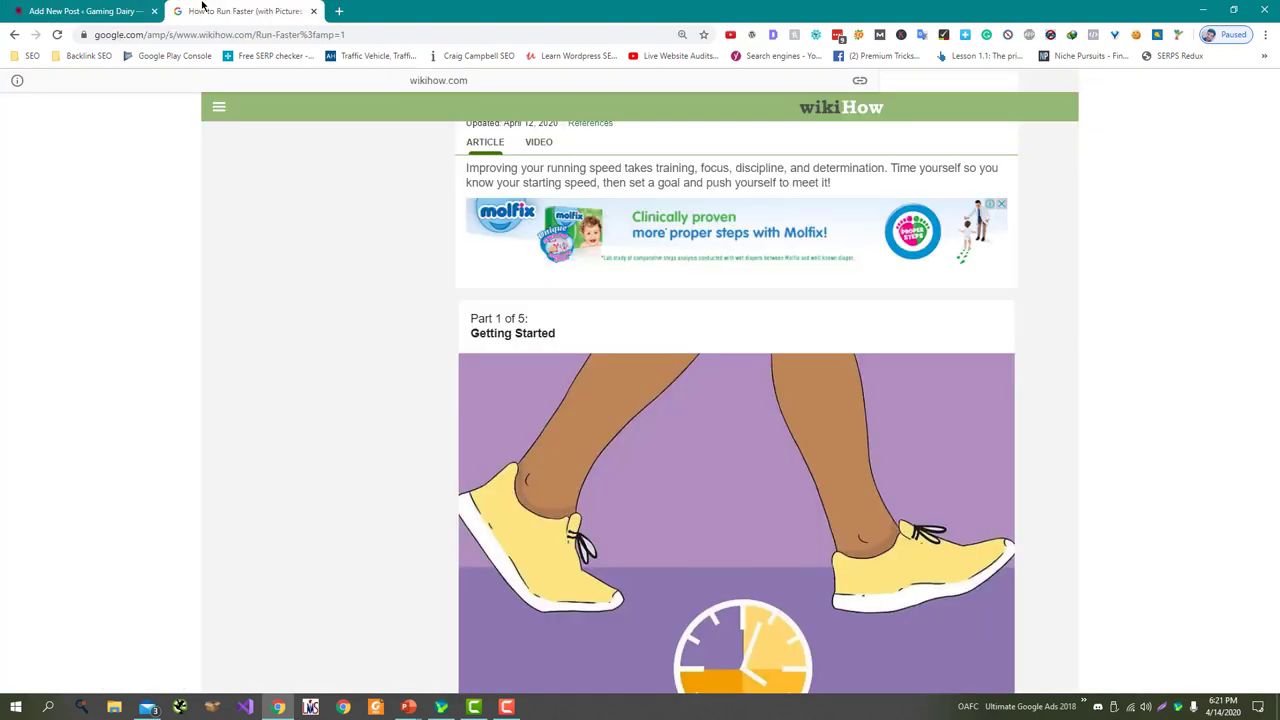
{"action": "scroll", "coordinate": [553, 347], "scroll_direction": "down", "scroll_amount": 10}
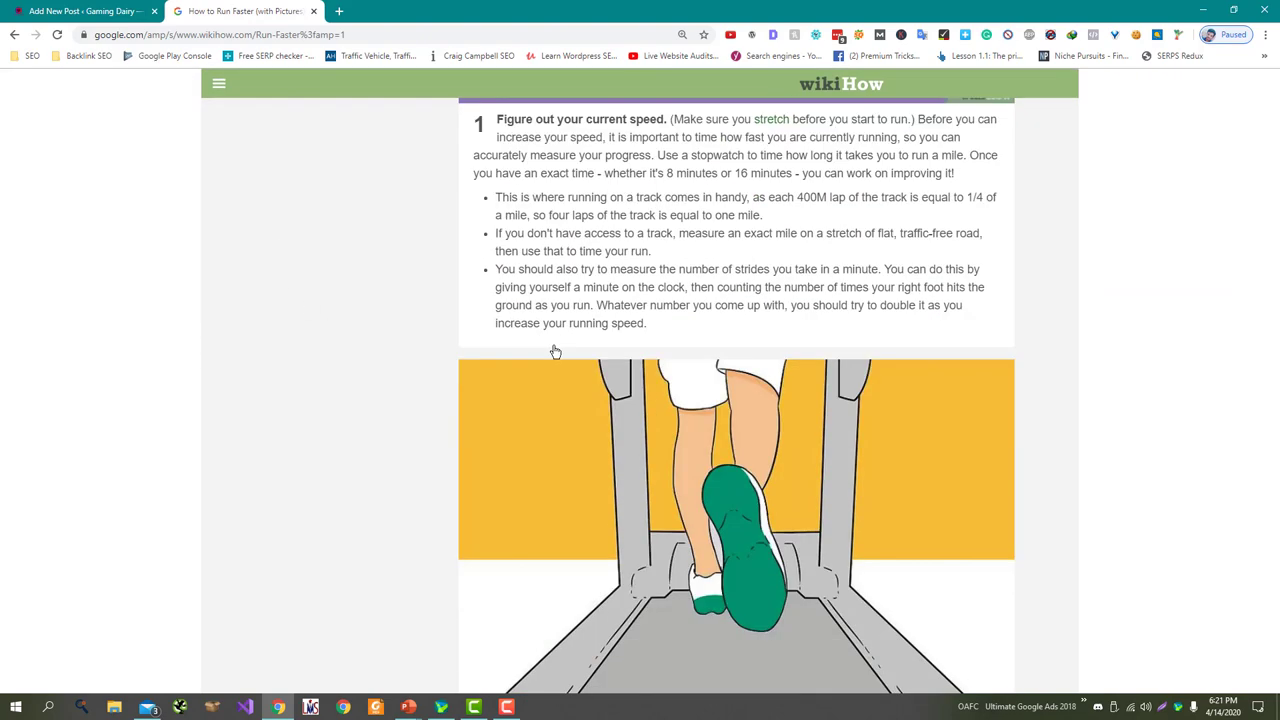
{"action": "left_click_drag", "start_coordinate": [615, 533], "coordinate": [494, 530]}
{"action": "key", "text": "ctrl+c"}
{"action": "left_click", "coordinate": [85, 11]}
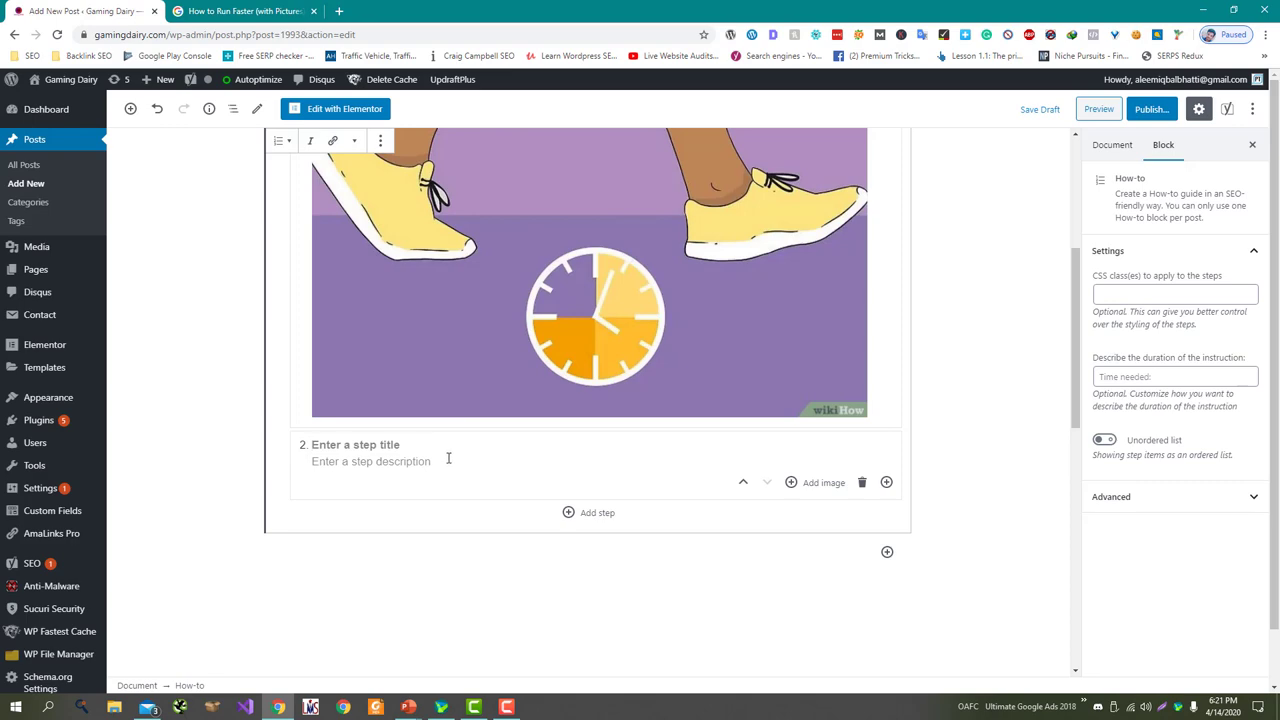
{"action": "key", "text": "ctrl+v"}
Step: Copy "Find a local track or flat surface of about 1/4 mile (400 meters) to run on." from wikiHow into the second step's description
{"action": "left_click", "coordinate": [240, 11]}
{"action": "left_click", "coordinate": [624, 540]}
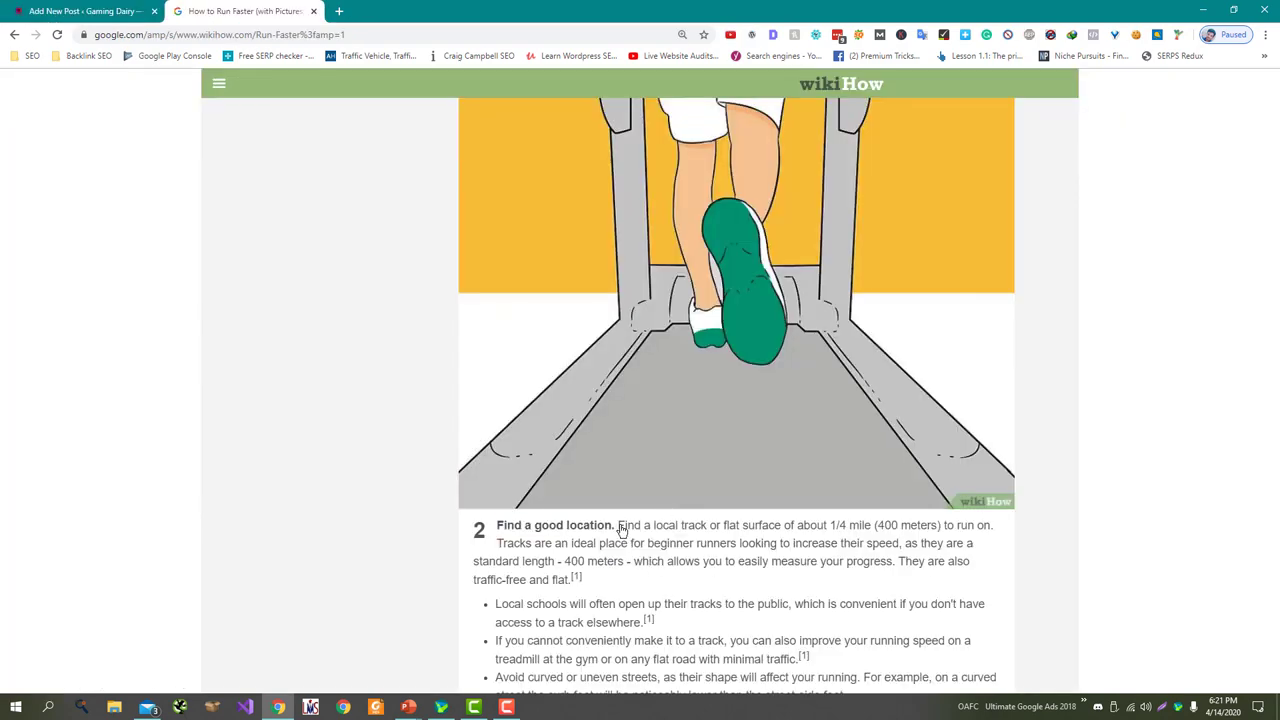
{"action": "left_click_drag", "start_coordinate": [621, 530], "coordinate": [1014, 529]}
{"action": "key", "text": "ctrl+c"}
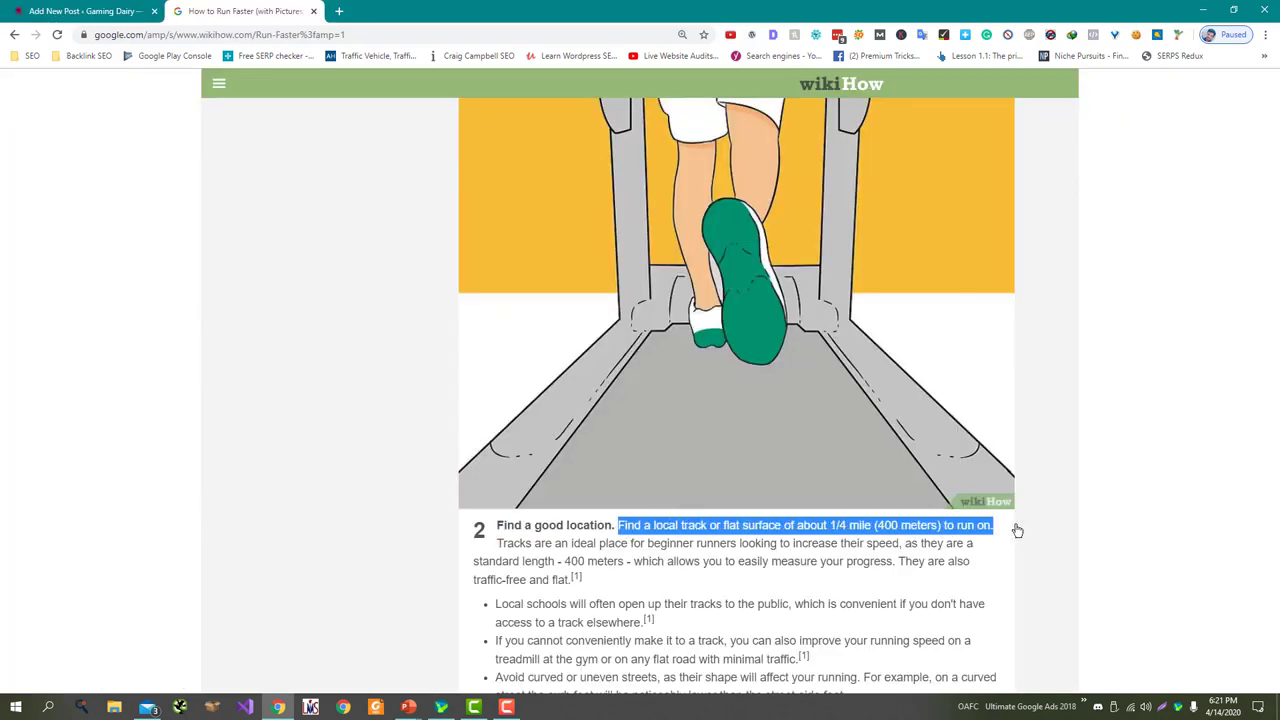
{"action": "left_click", "coordinate": [10, 10]}
{"action": "left_click", "coordinate": [412, 465]}
{"action": "key", "text": "ctrl+v"}
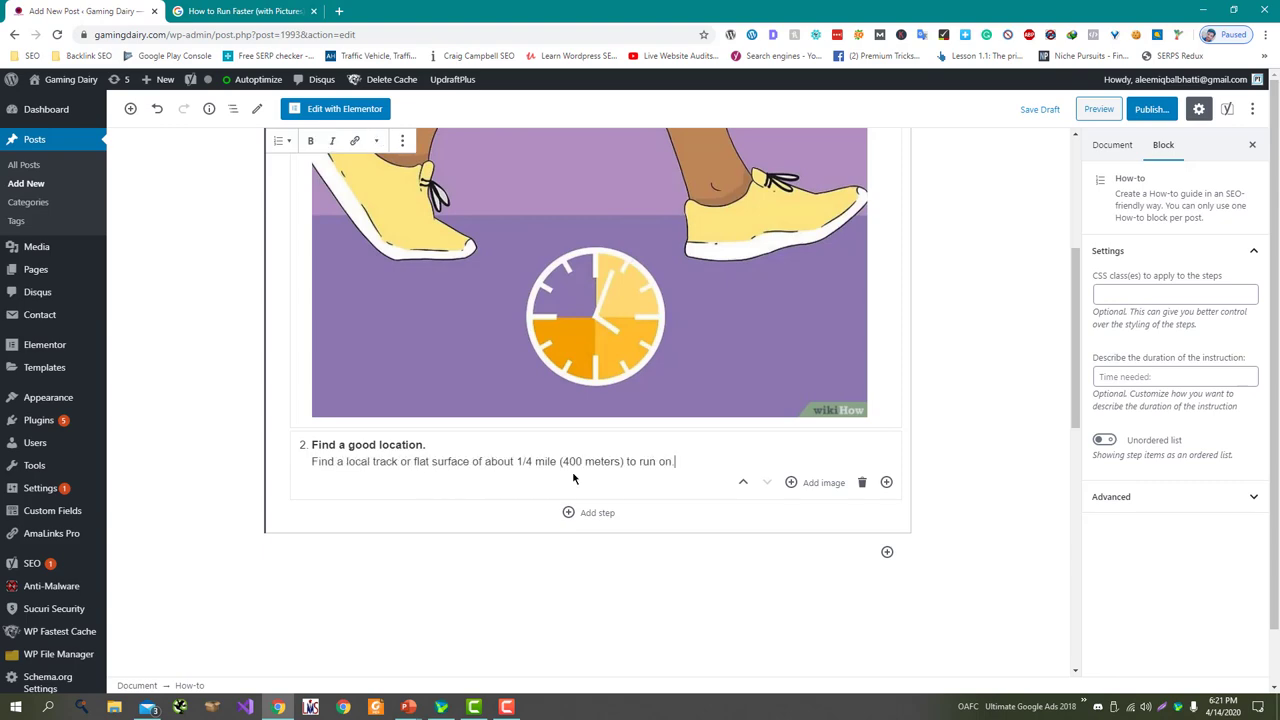
Step: Insert Screenshot_23.jpg from the media library into the second step, with its title Screenshot_23 copied as alt text
{"action": "left_click", "coordinate": [815, 482]}
{"action": "left_click", "coordinate": [547, 396]}
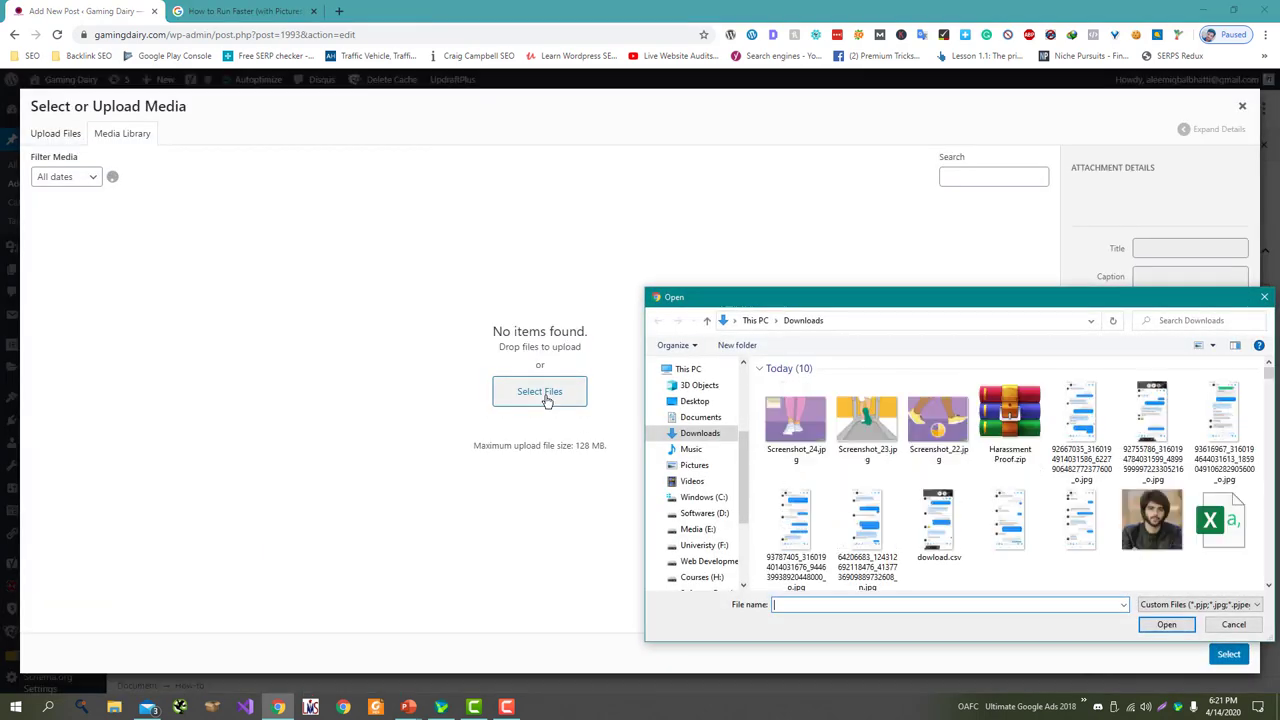
{"action": "key", "text": "Escape"}
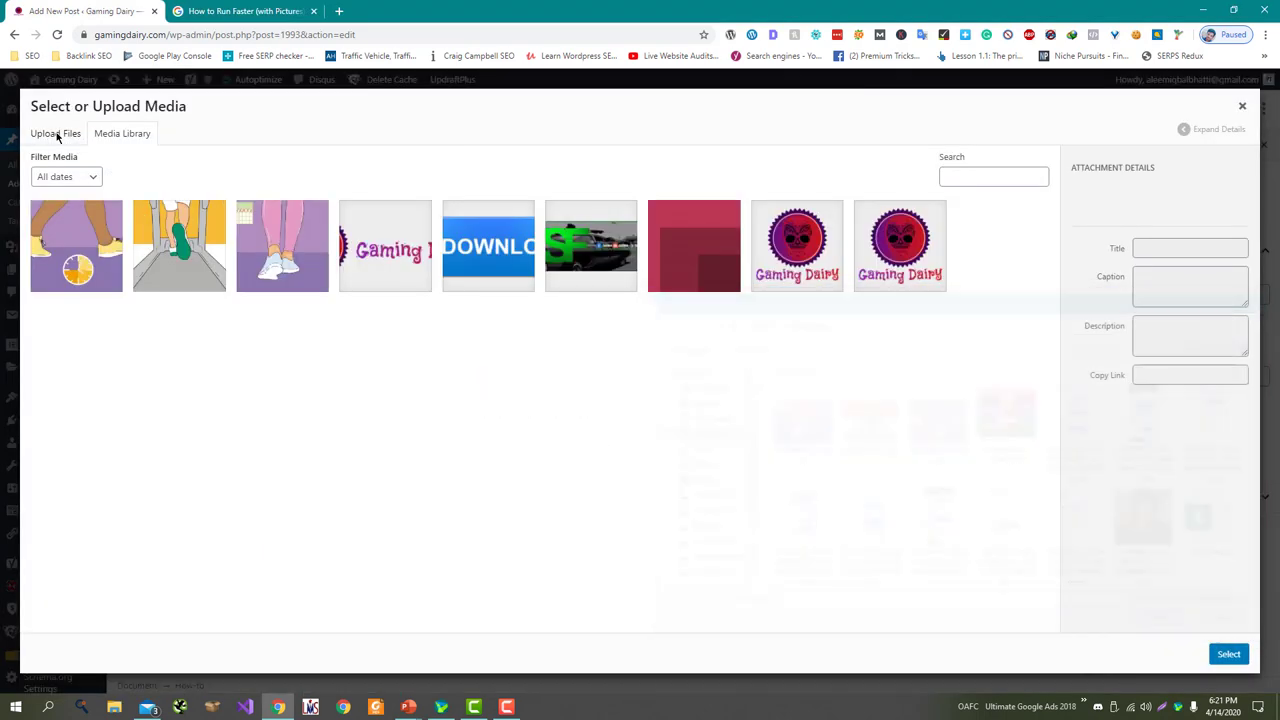
{"action": "left_click", "coordinate": [178, 270]}
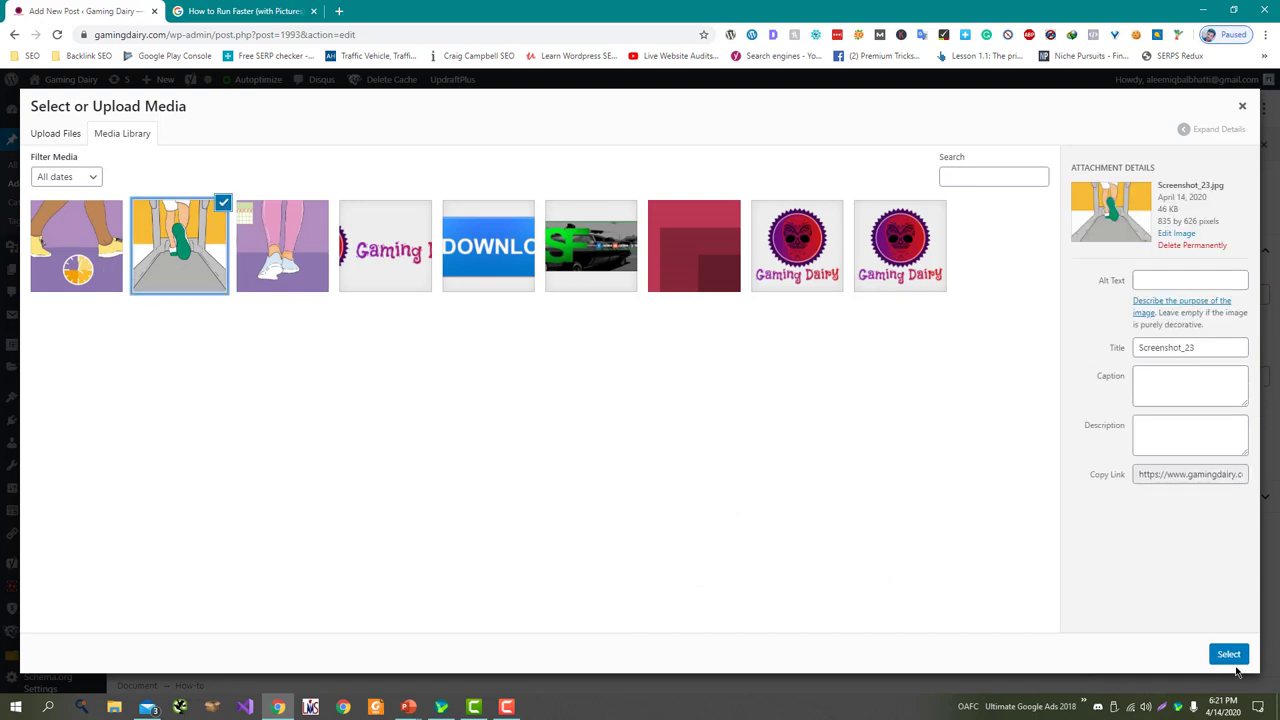
{"action": "left_click", "coordinate": [1199, 341]}
{"action": "key", "text": "ctrl+a"}
{"action": "key", "text": "ctrl+c"}
{"action": "left_click", "coordinate": [1183, 284]}
{"action": "key", "text": "ctrl+v"}
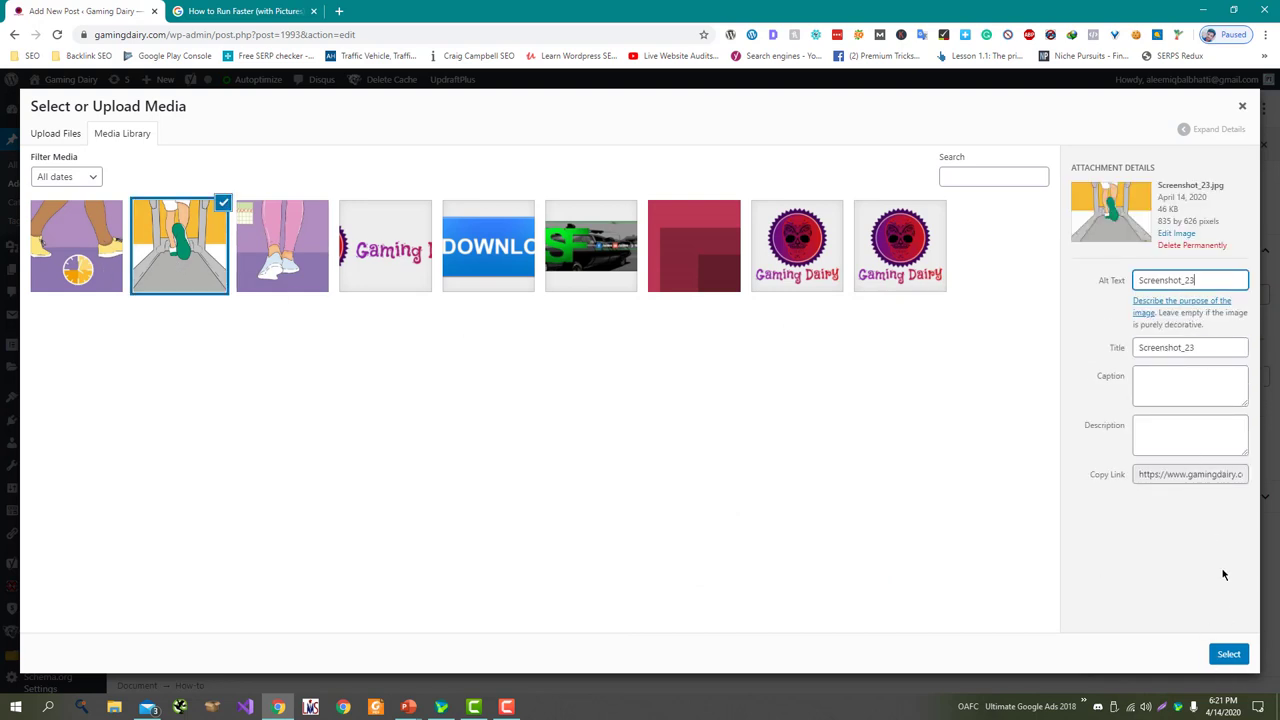
{"action": "left_click", "coordinate": [1229, 655]}
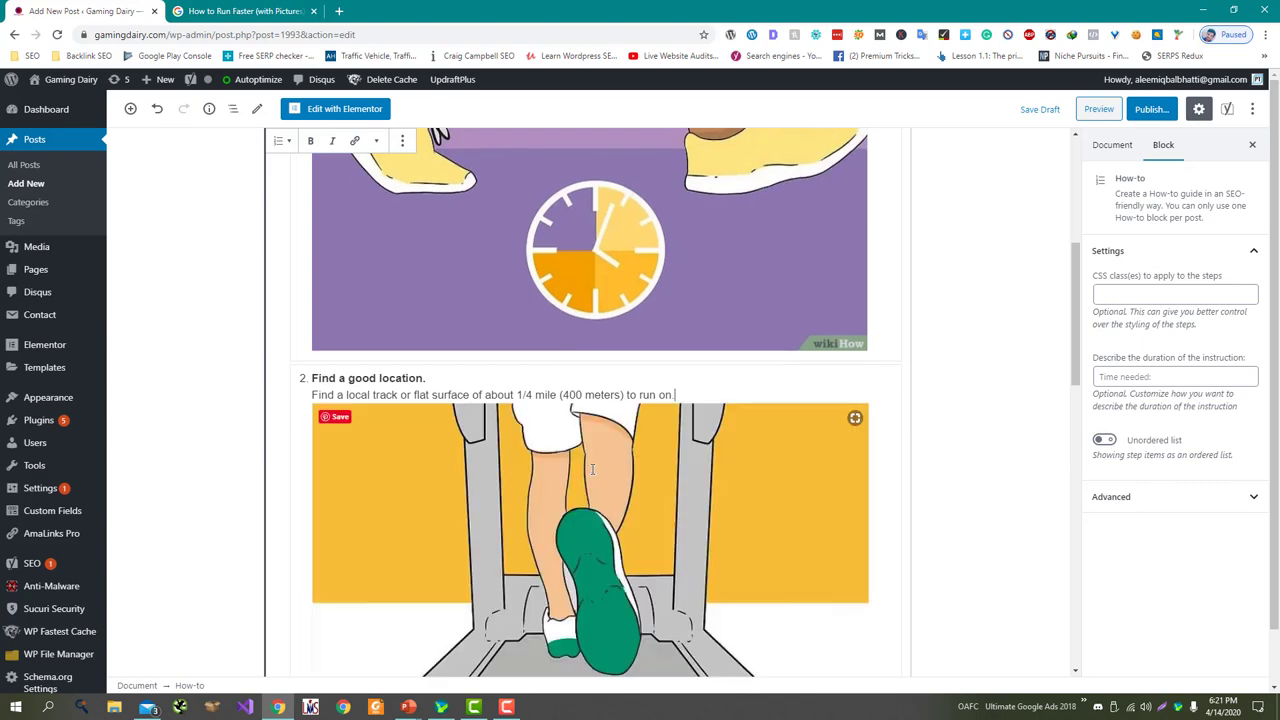
Step: Add a third step to the How-to block and copy "Set a schedule." from the wikiHow article as its title
{"action": "scroll", "coordinate": [597, 512], "scroll_direction": "down", "scroll_amount": 3}
{"action": "left_click", "coordinate": [590, 534]}
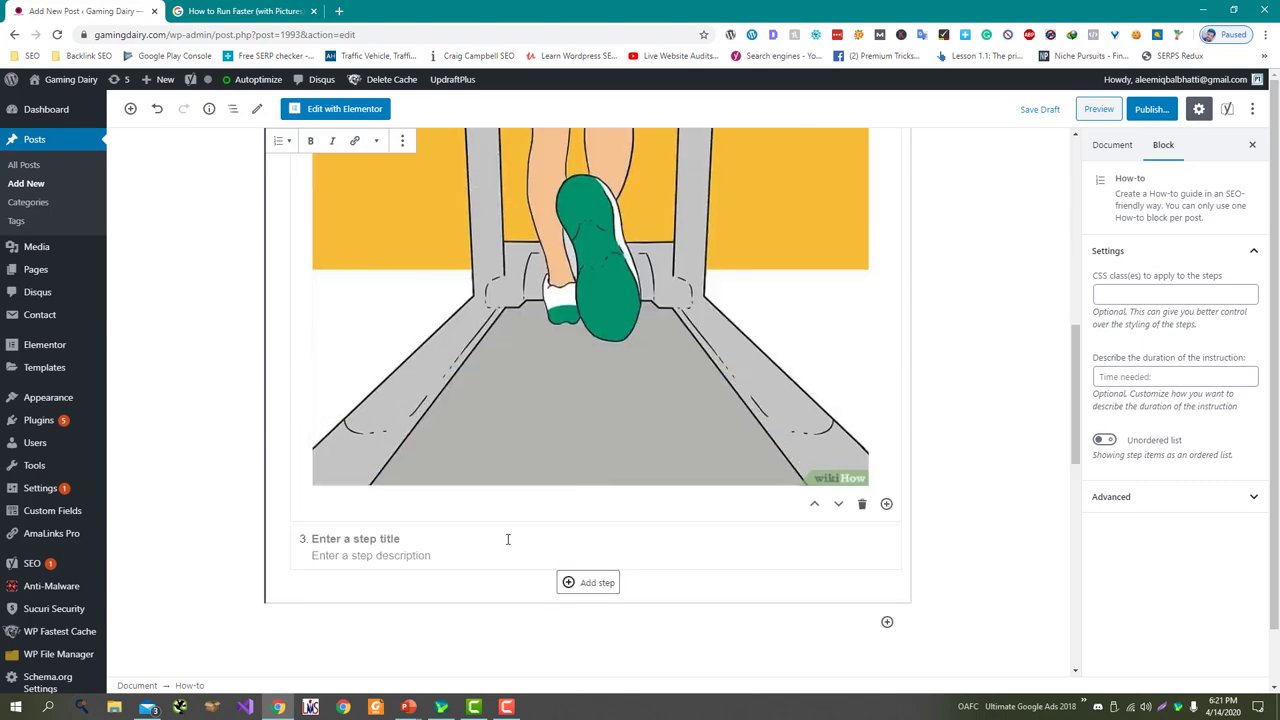
{"action": "key", "text": "ctrl+Tab"}
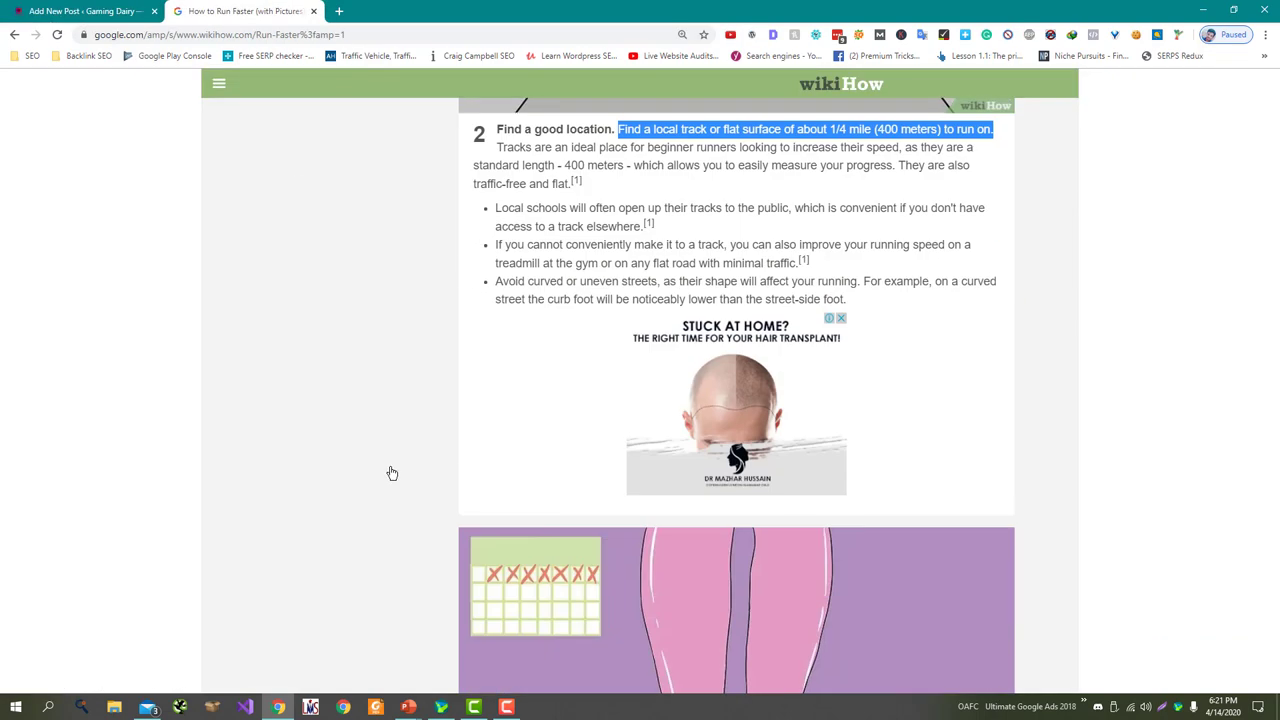
{"action": "scroll", "coordinate": [392, 473], "scroll_direction": "down", "scroll_amount": 4}
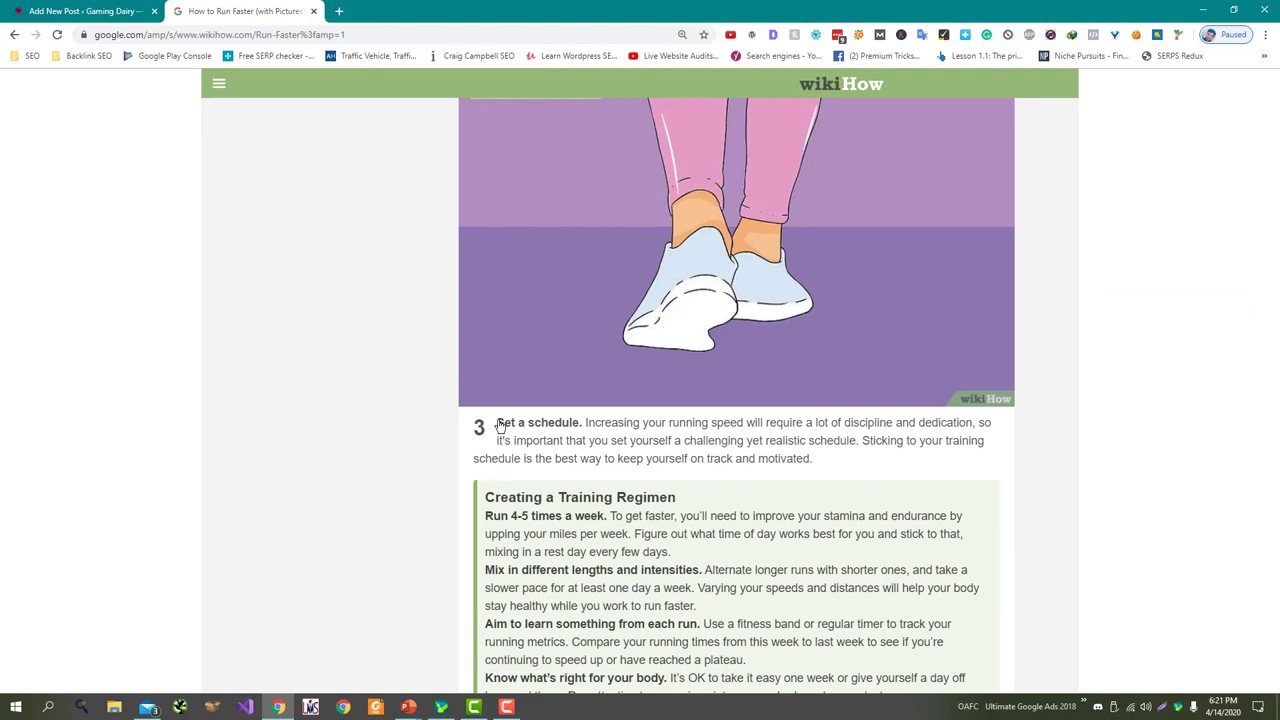
{"action": "left_click_drag", "start_coordinate": [499, 426], "coordinate": [584, 427]}
{"action": "left_click", "coordinate": [36, 8]}
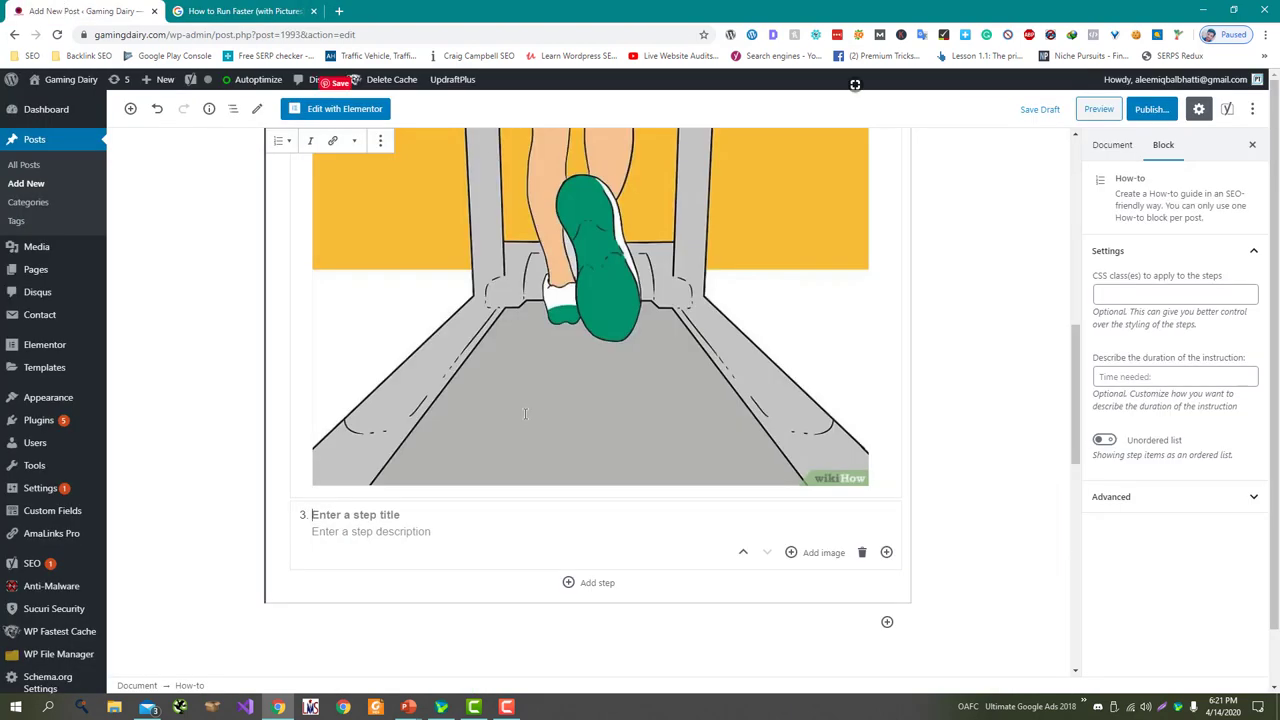
{"action": "key", "text": "ctrl+v"}
Step: Copy wikiHow's sentence from "Increasing your running speed" through "challenging yet realistic schedule." into the third step's description
{"action": "key", "text": "ctrl+Tab"}
{"action": "left_click", "coordinate": [594, 428]}
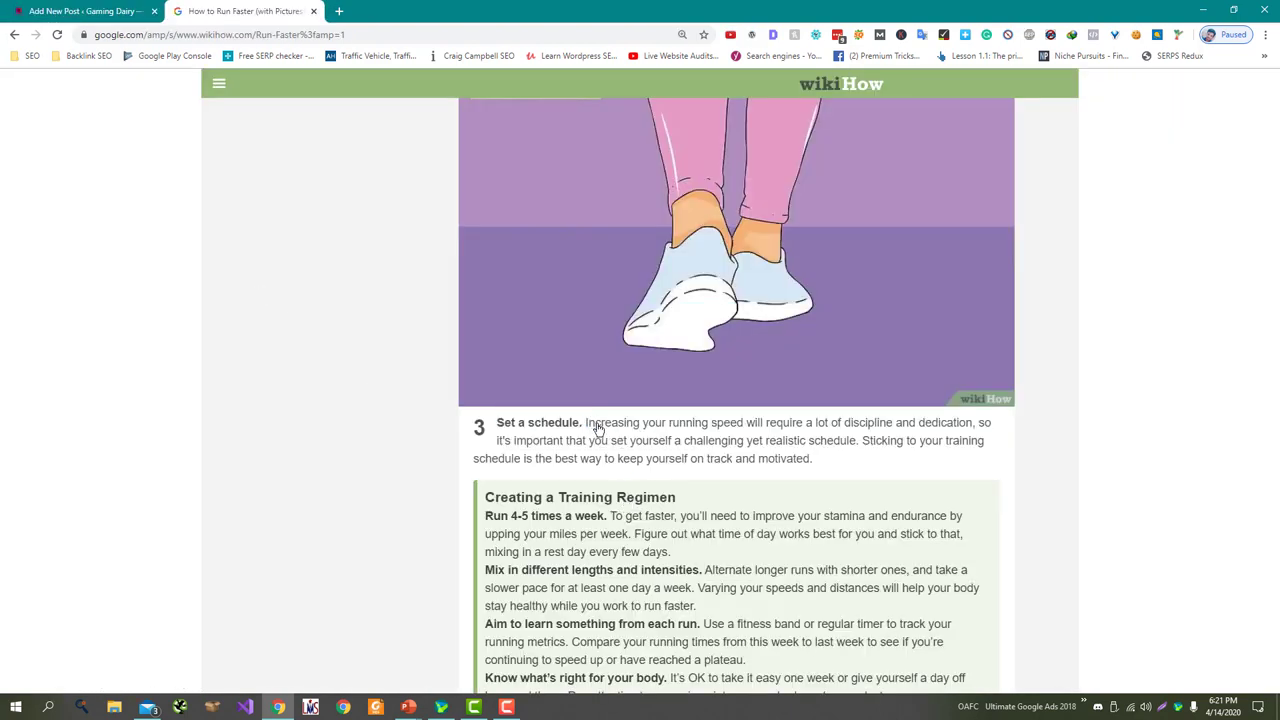
{"action": "left_click_drag", "start_coordinate": [585, 424], "coordinate": [992, 424]}
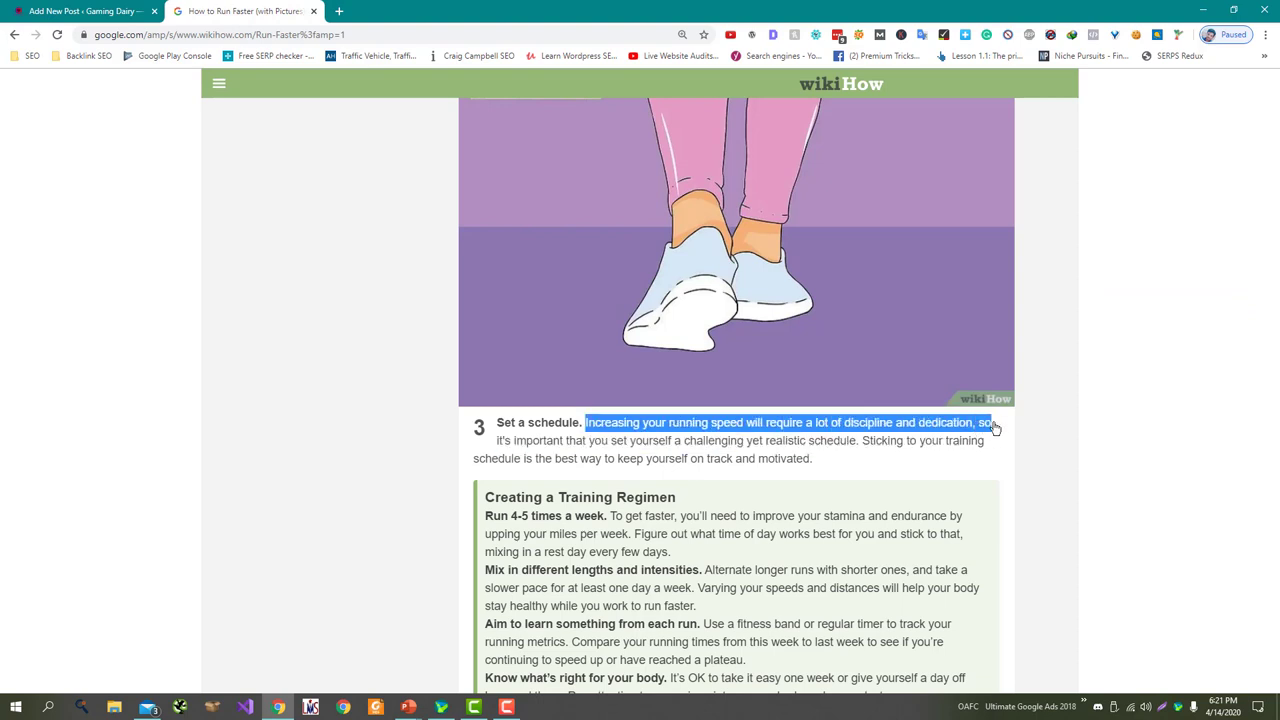
{"action": "left_click", "coordinate": [859, 446], "text": "shift"}
{"action": "key", "text": "ctrl+c"}
{"action": "key", "text": "ctrl+shift+Tab"}
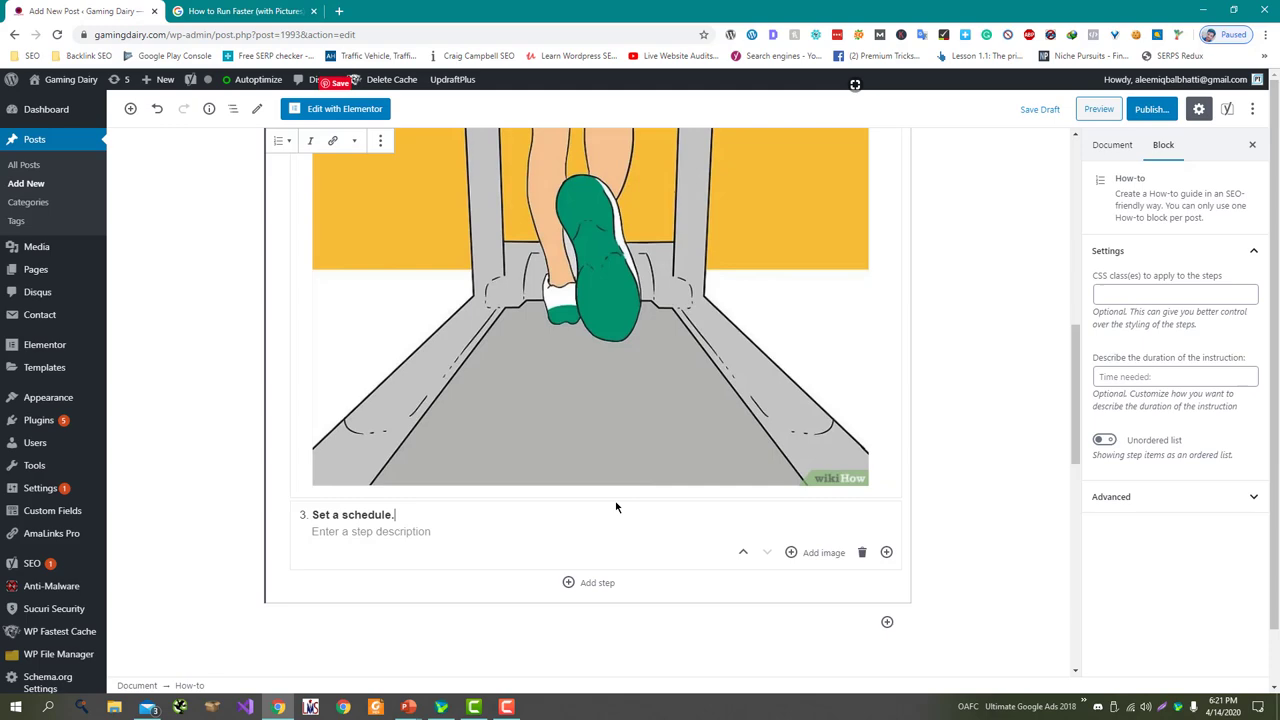
{"action": "left_click", "coordinate": [531, 532]}
{"action": "key", "text": "ctrl+v"}
Step: Upload Screenshot_24.jpg and insert the media library image of the pink-trousered legs into the third How-to step
{"action": "left_click", "coordinate": [818, 553]}
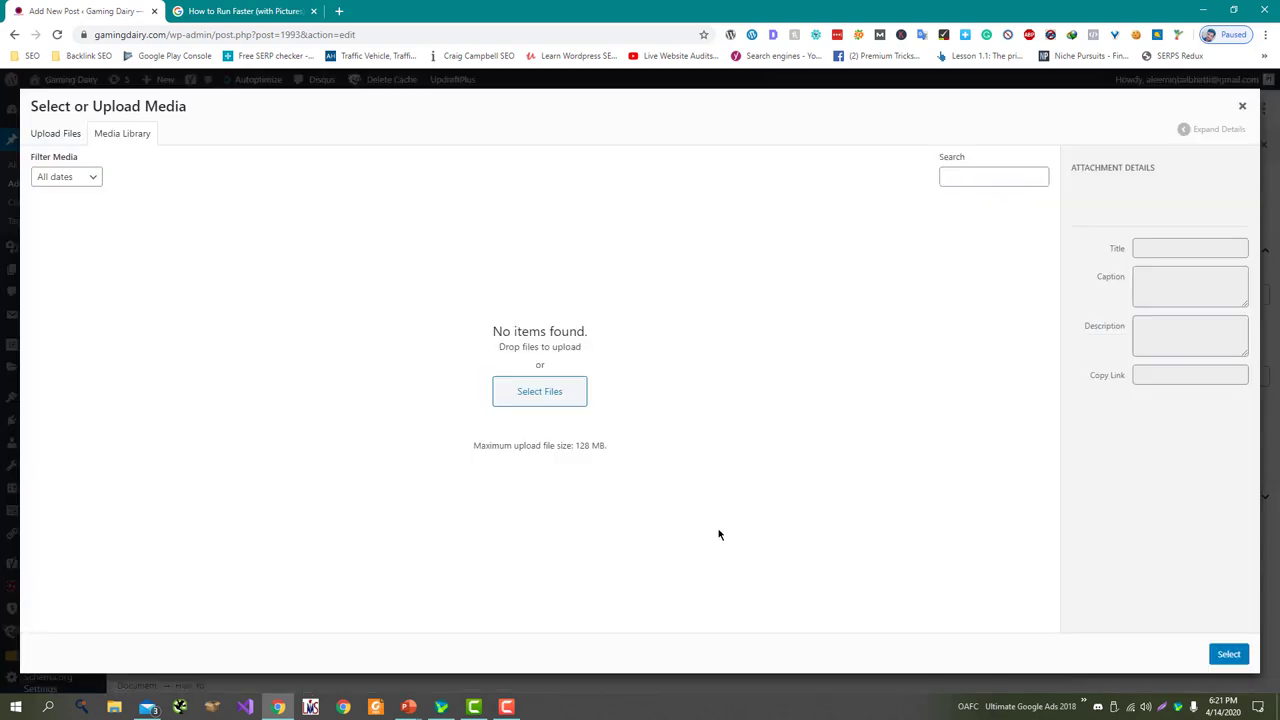
{"action": "left_click", "coordinate": [557, 393]}
{"action": "double_click", "coordinate": [820, 428]}
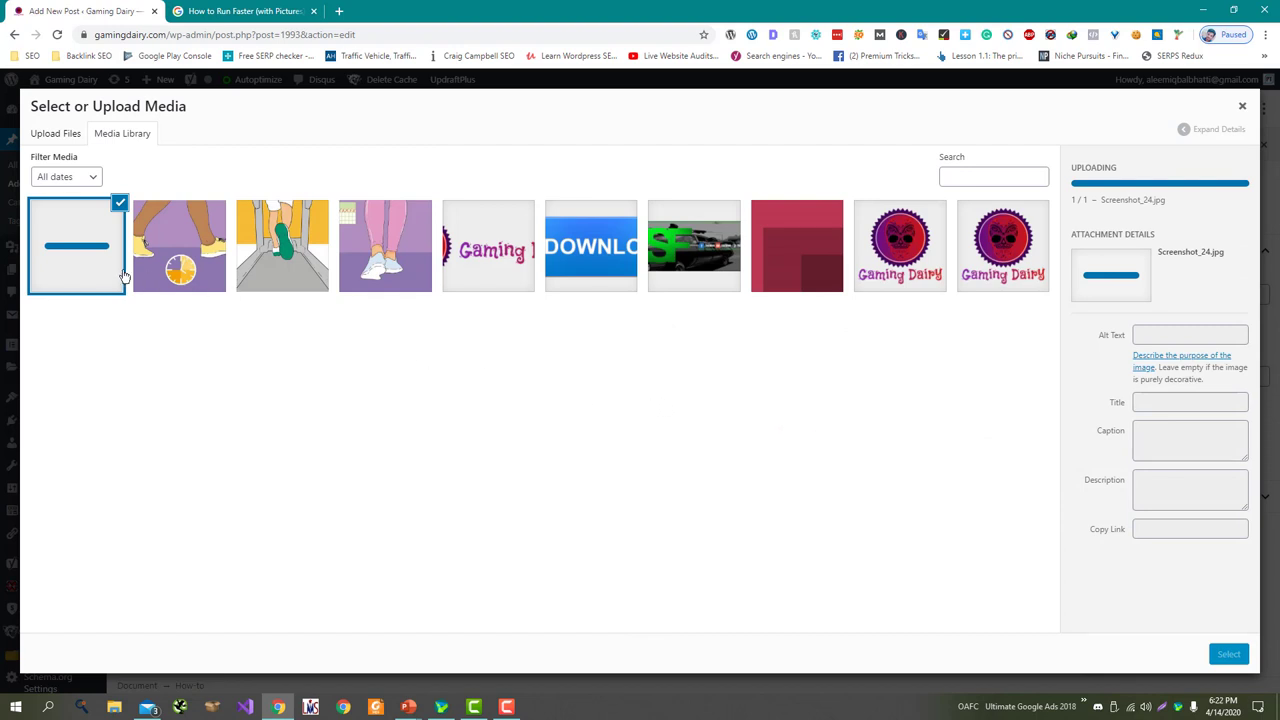
{"action": "left_click", "coordinate": [170, 274]}
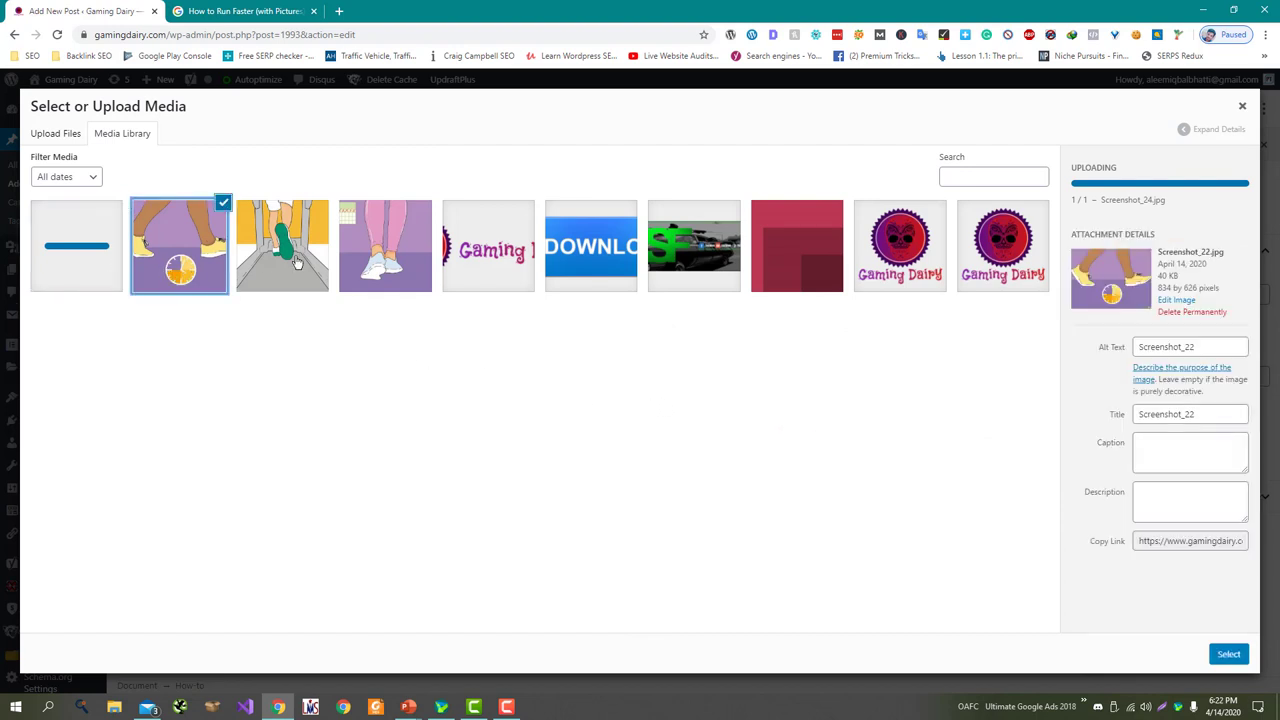
{"action": "left_click", "coordinate": [378, 266]}
{"action": "left_click", "coordinate": [1229, 655]}
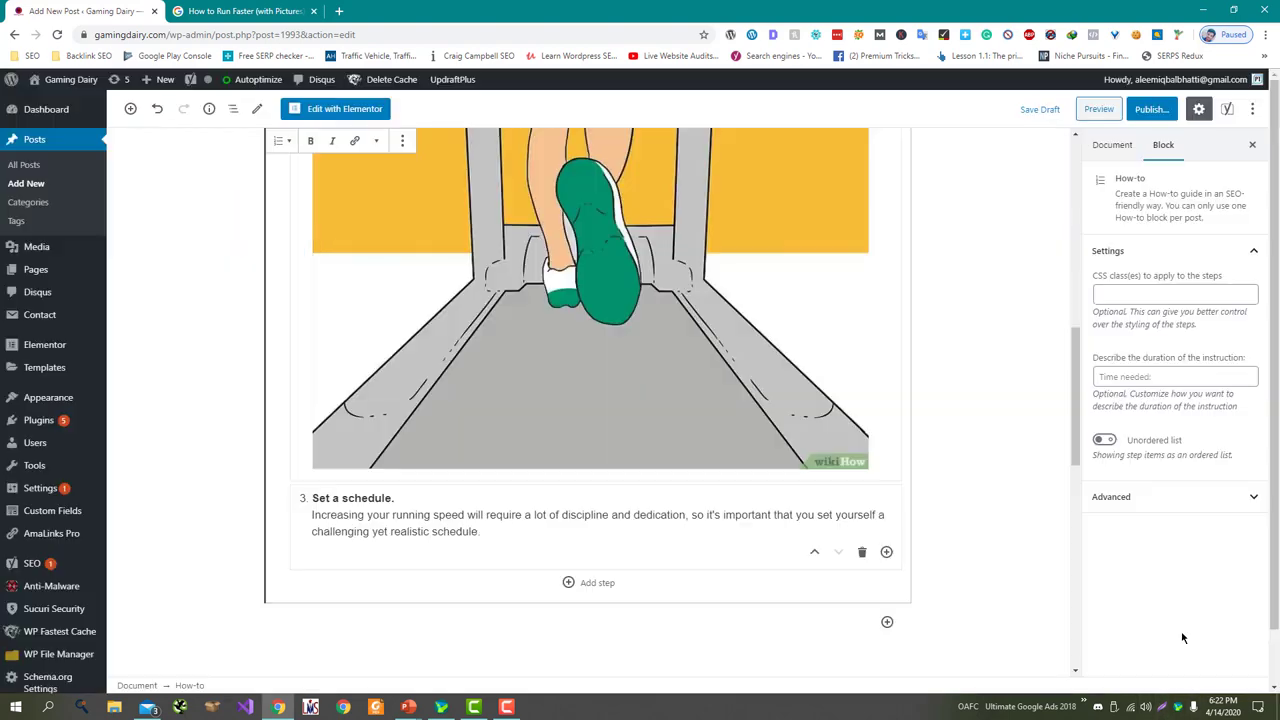
Step: Look over the images and text of the three steps in the How-to block
{"action": "scroll", "coordinate": [656, 499], "scroll_direction": "down", "scroll_amount": 3}
{"action": "left_click", "coordinate": [675, 500]}
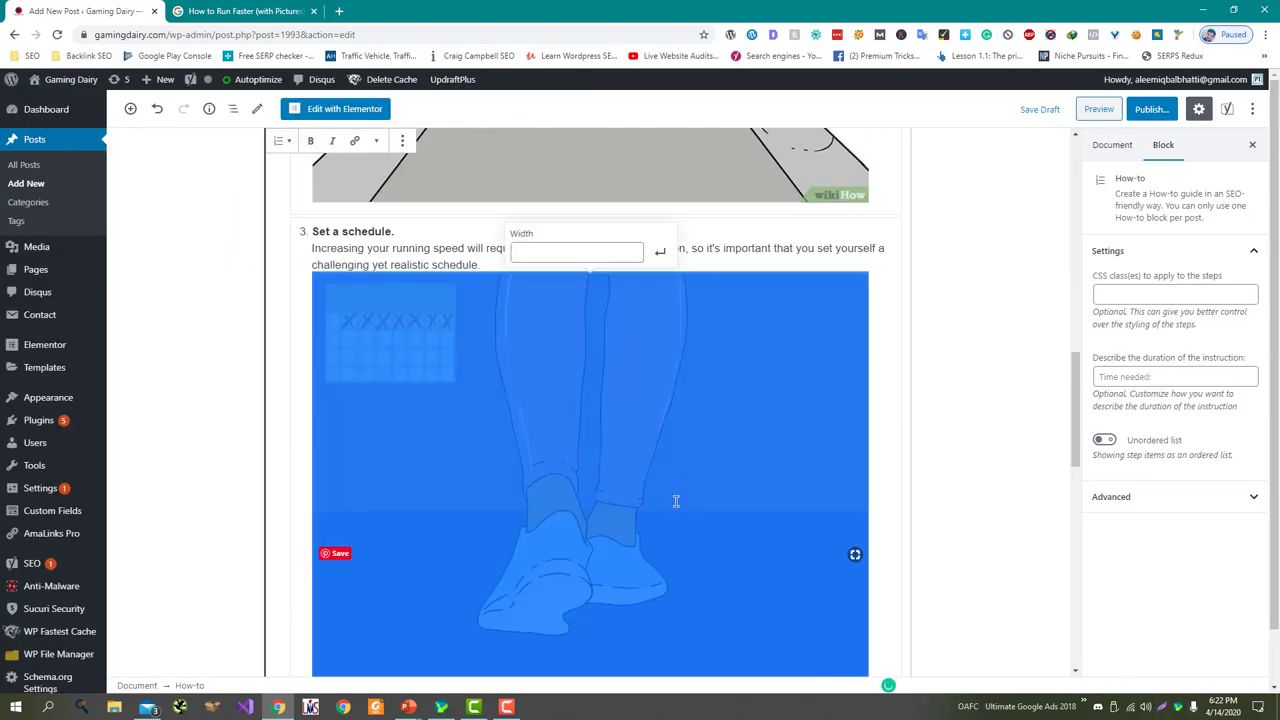
{"action": "left_click", "coordinate": [997, 371]}
{"action": "scroll", "coordinate": [688, 430], "scroll_direction": "up", "scroll_amount": 8}
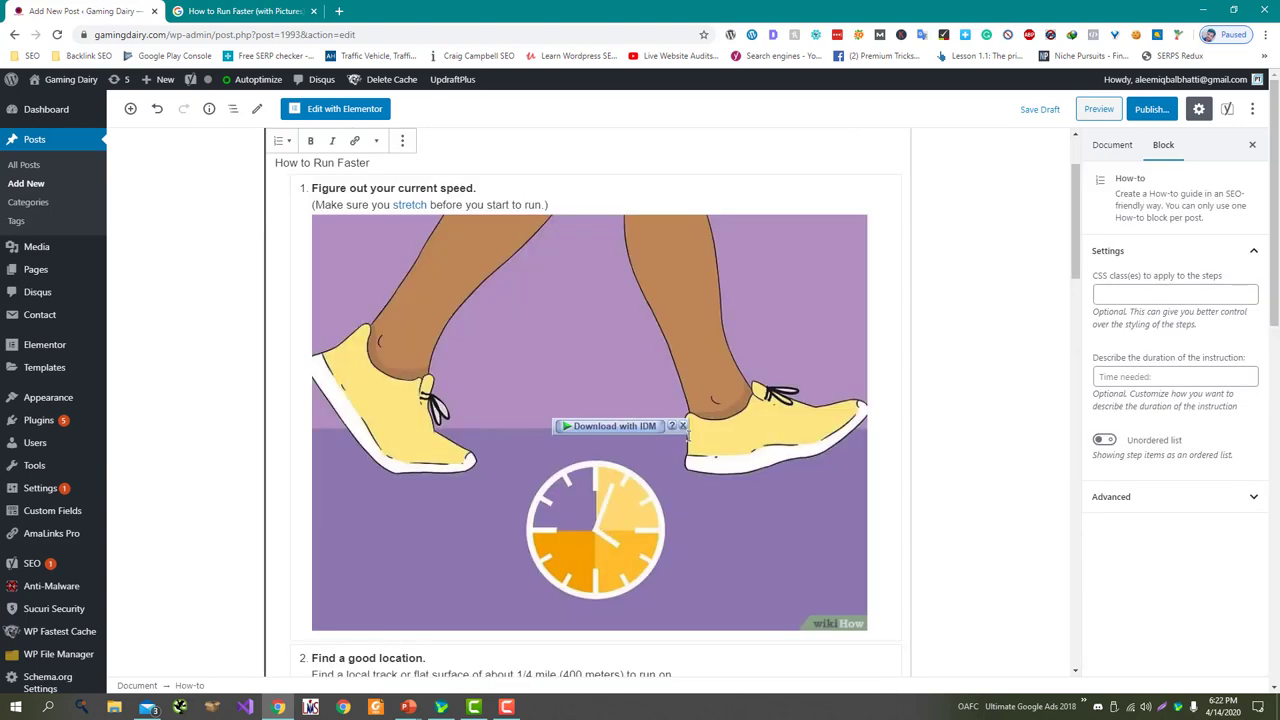
{"action": "scroll", "coordinate": [690, 450], "scroll_direction": "down", "scroll_amount": 10}
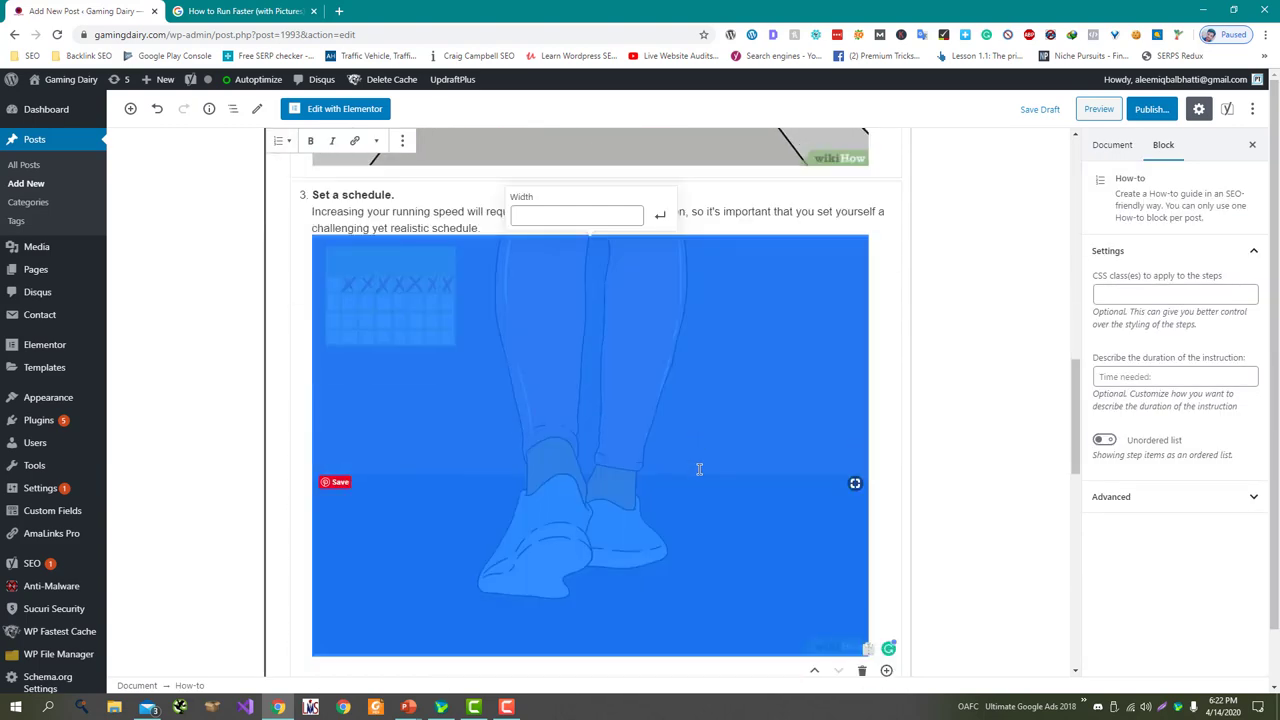
{"action": "right_click", "coordinate": [699, 469]}
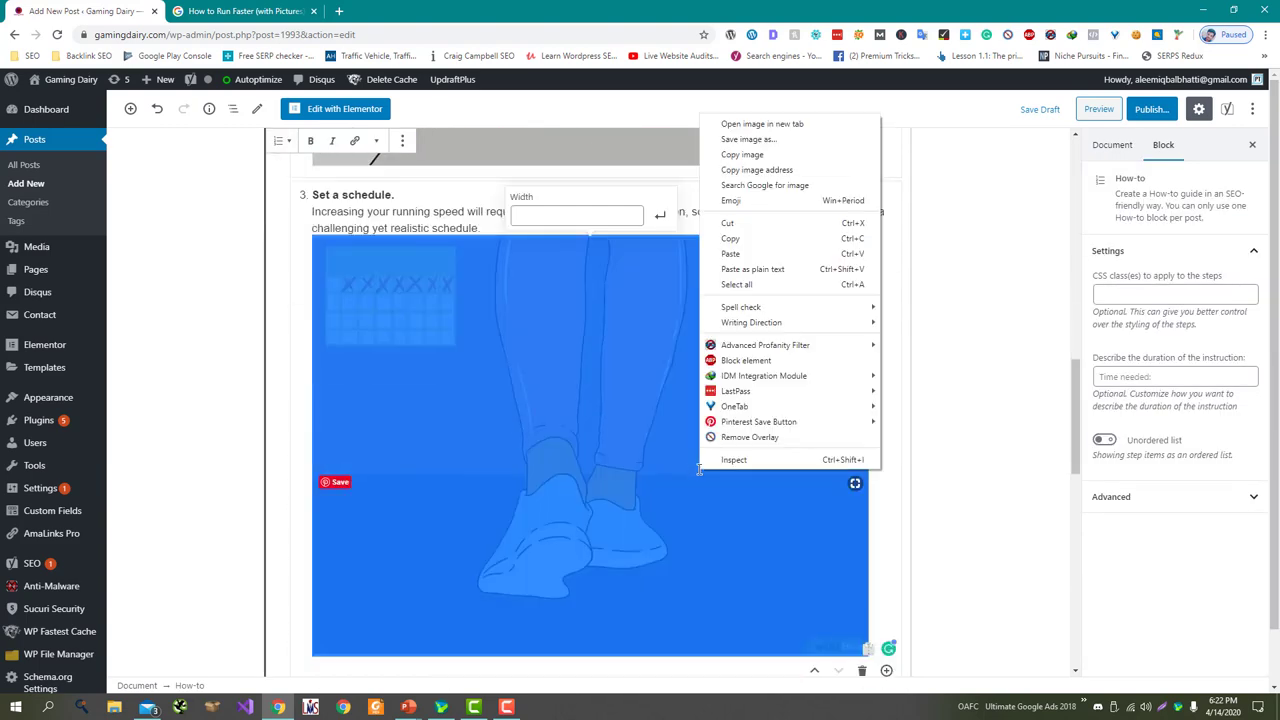
{"action": "left_click", "coordinate": [1066, 531]}
{"action": "scroll", "coordinate": [940, 475], "scroll_direction": "up", "scroll_amount": 10}
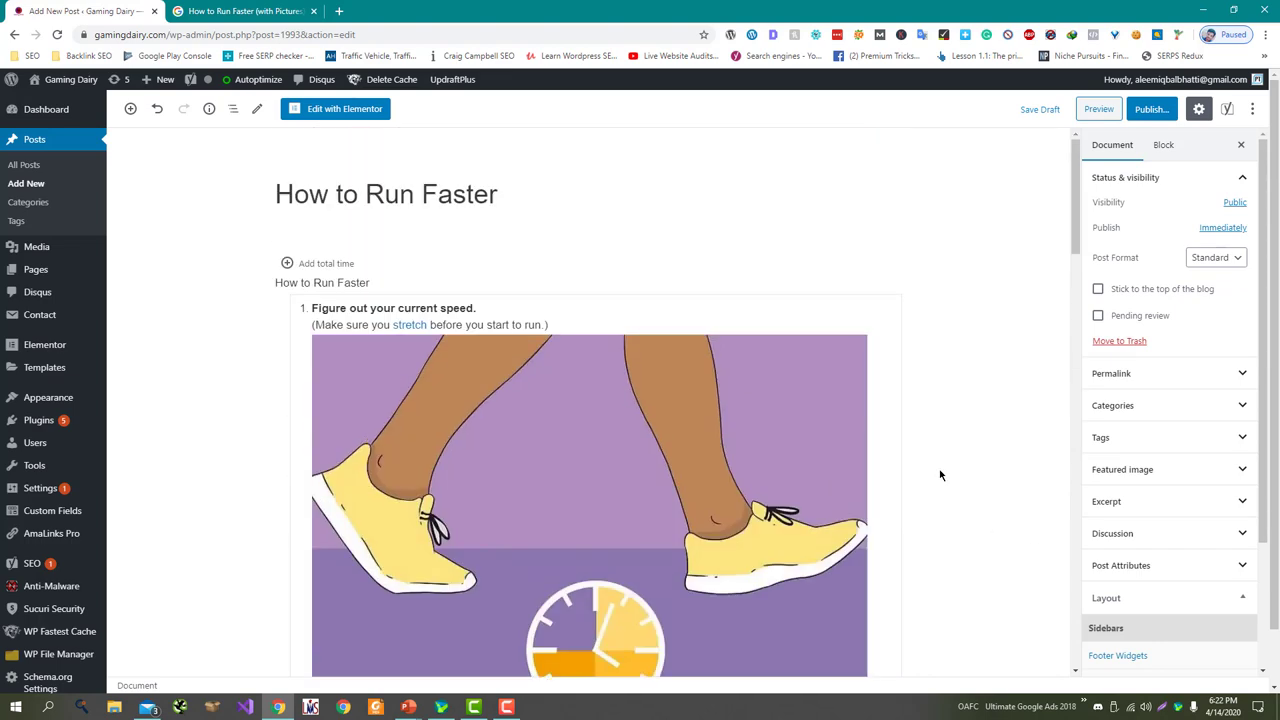
Step: Check the post's permalink above the title and in the document settings
{"action": "left_click", "coordinate": [1142, 149]}
{"action": "left_click", "coordinate": [376, 197]}
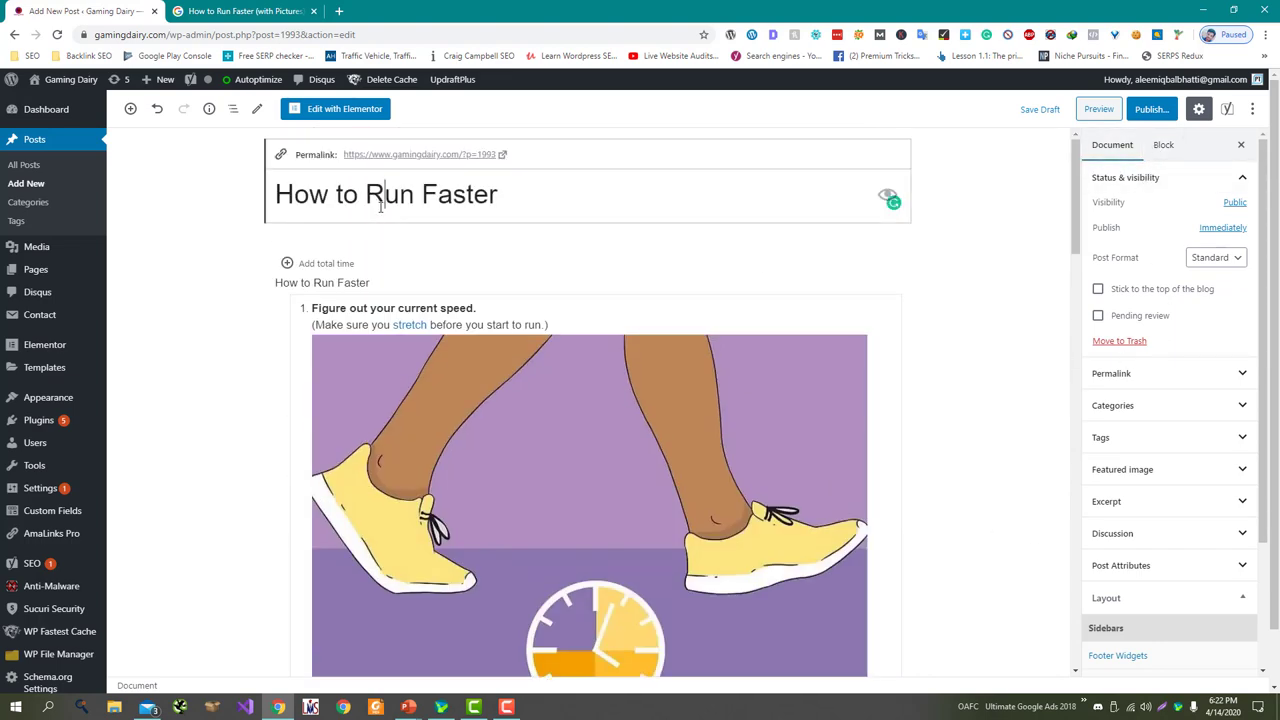
{"action": "left_click", "coordinate": [390, 156]}
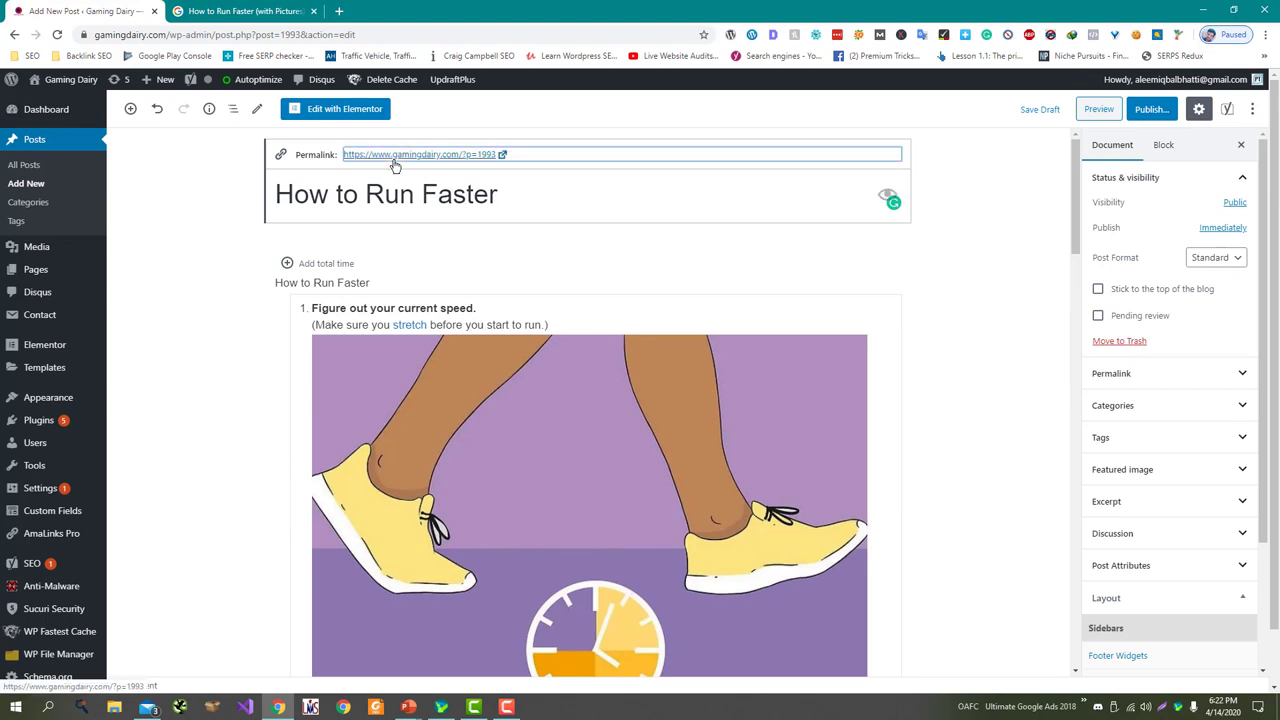
{"action": "key", "text": "ctrl+w"}
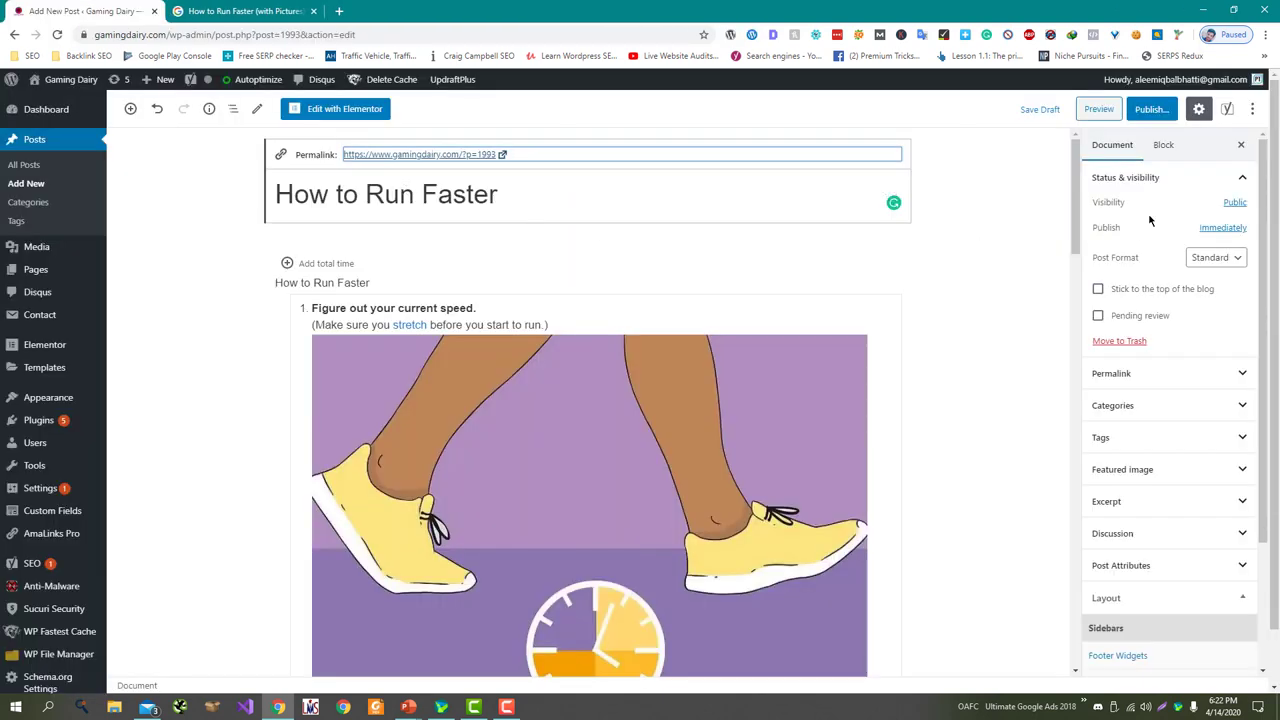
{"action": "left_click", "coordinate": [1185, 374]}
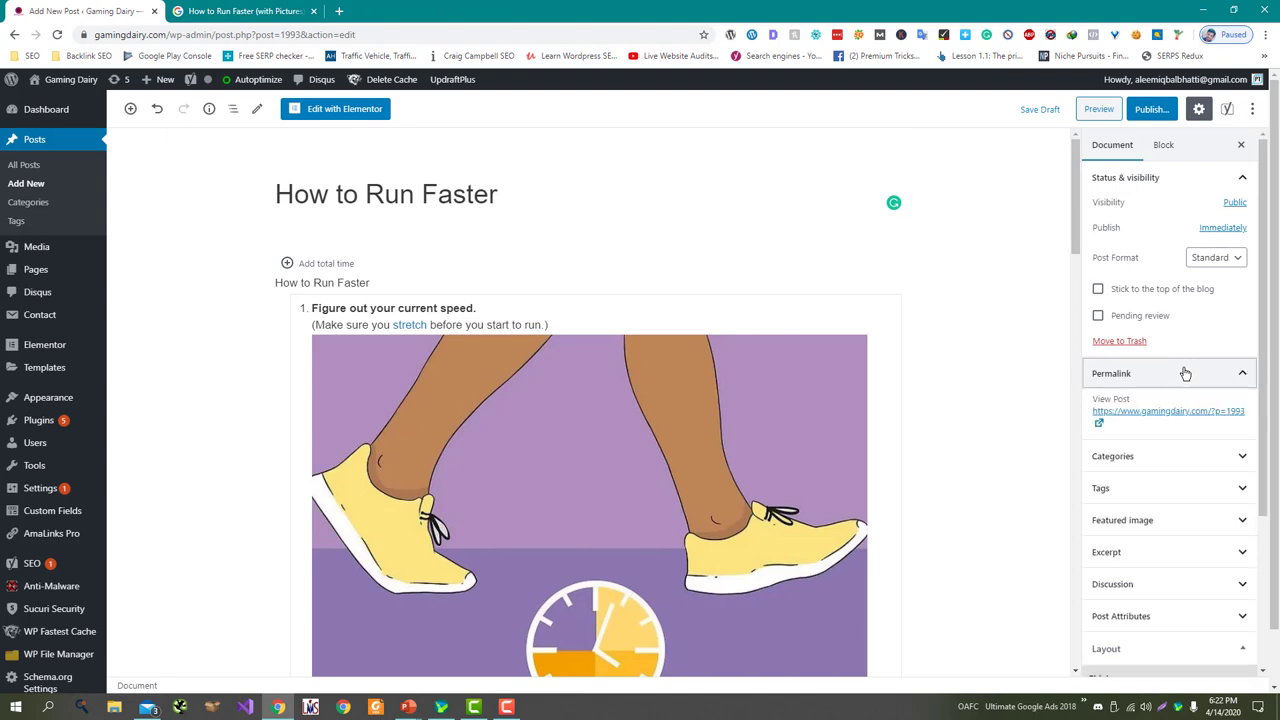
{"action": "scroll", "coordinate": [1176, 416], "scroll_direction": "down", "scroll_amount": 2}
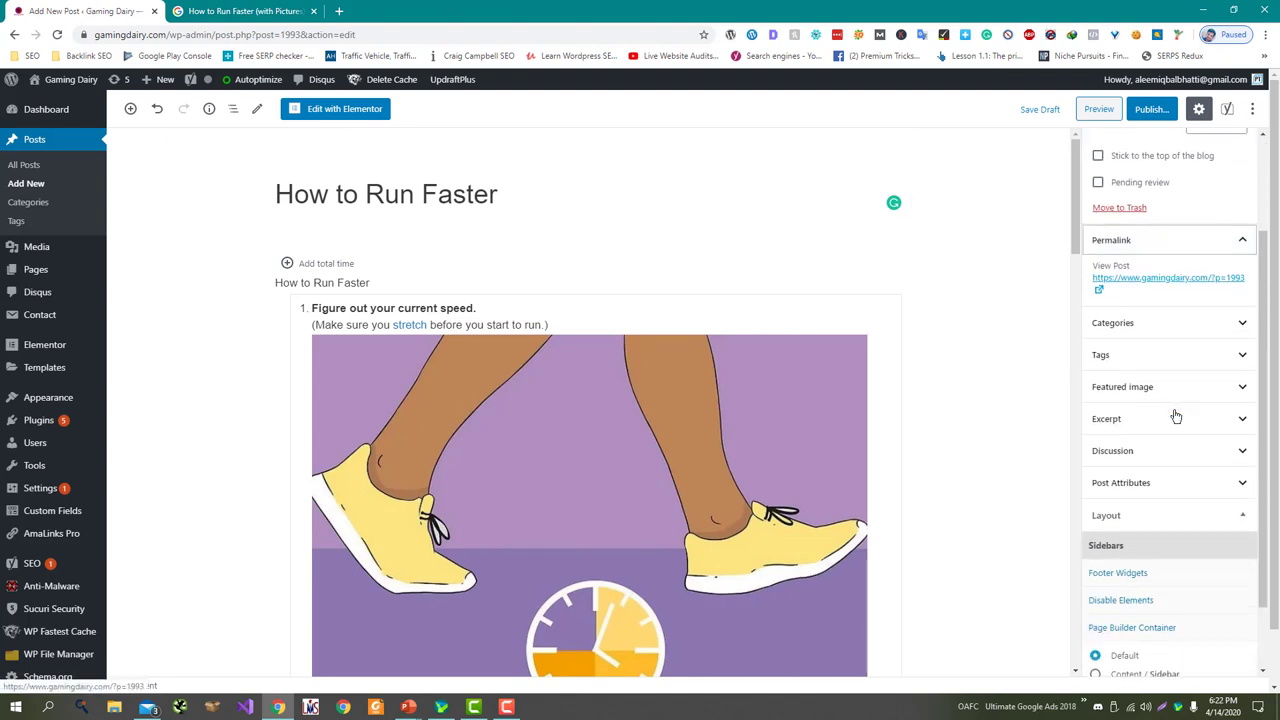
{"action": "scroll", "coordinate": [1176, 416], "scroll_direction": "up", "scroll_amount": 2}
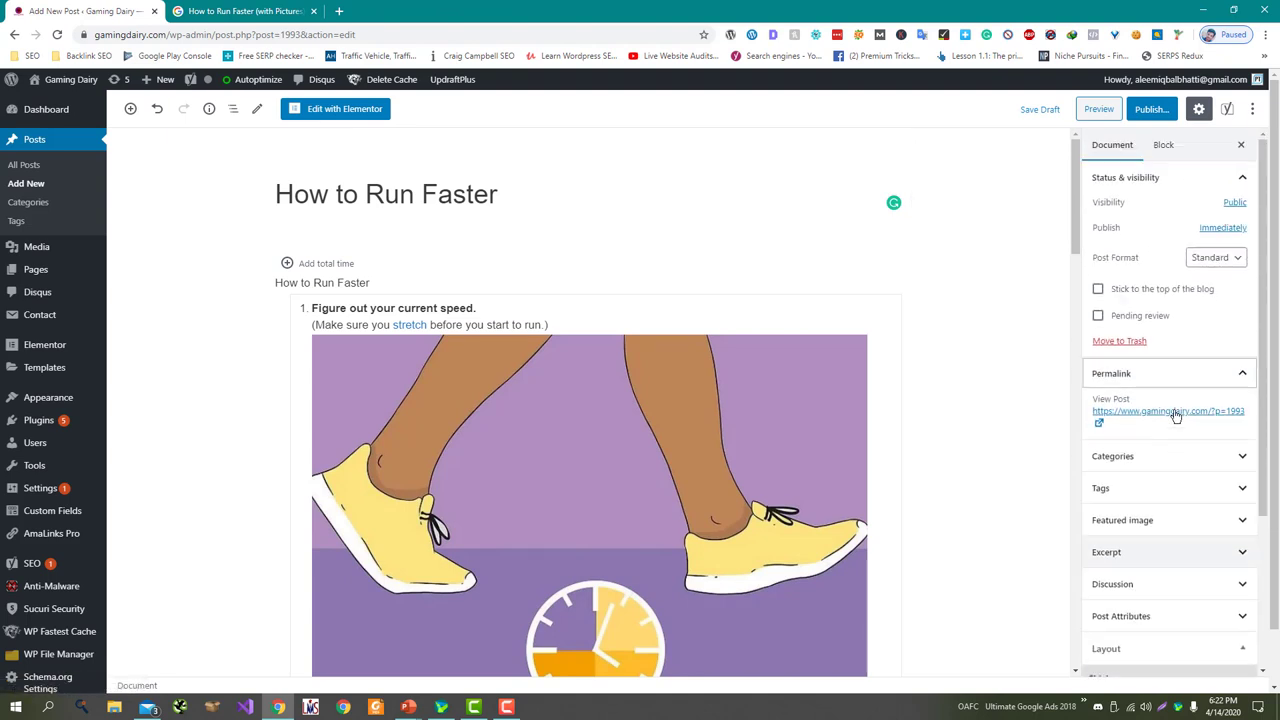
Step: Publish the "How to Run Faster" post and open its live page
{"action": "left_click", "coordinate": [1152, 110]}
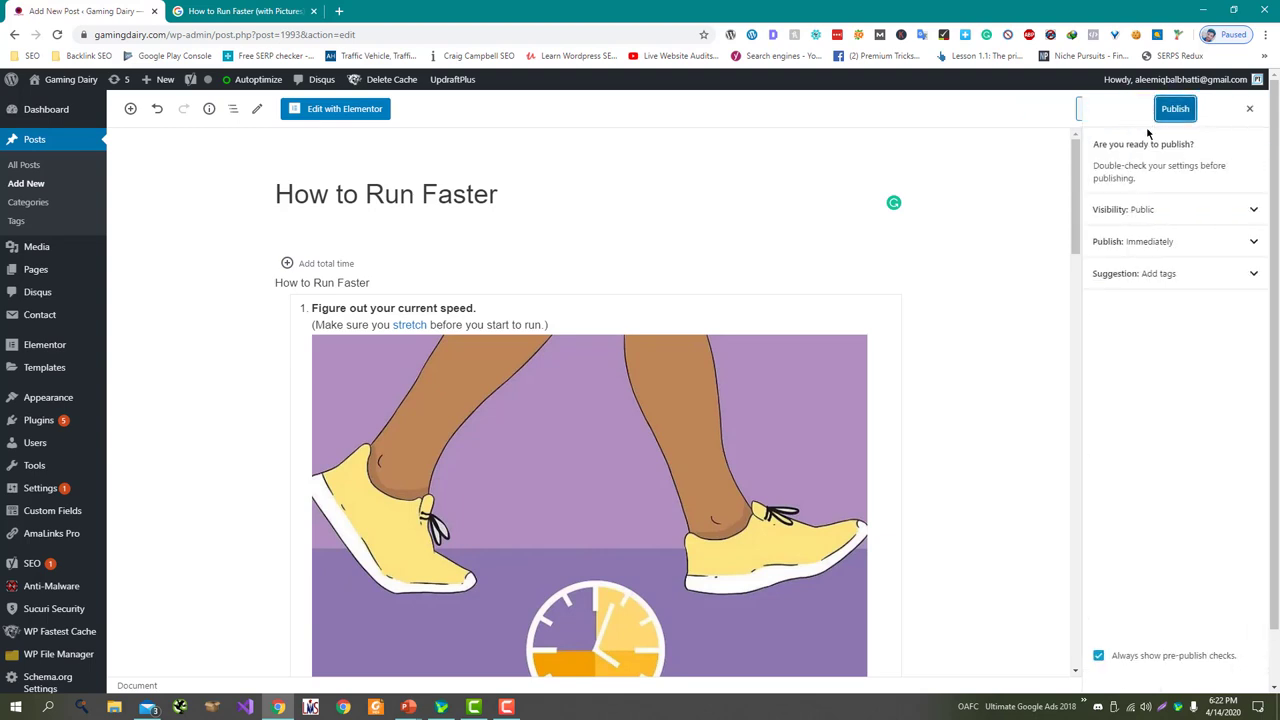
{"action": "left_click", "coordinate": [1172, 112]}
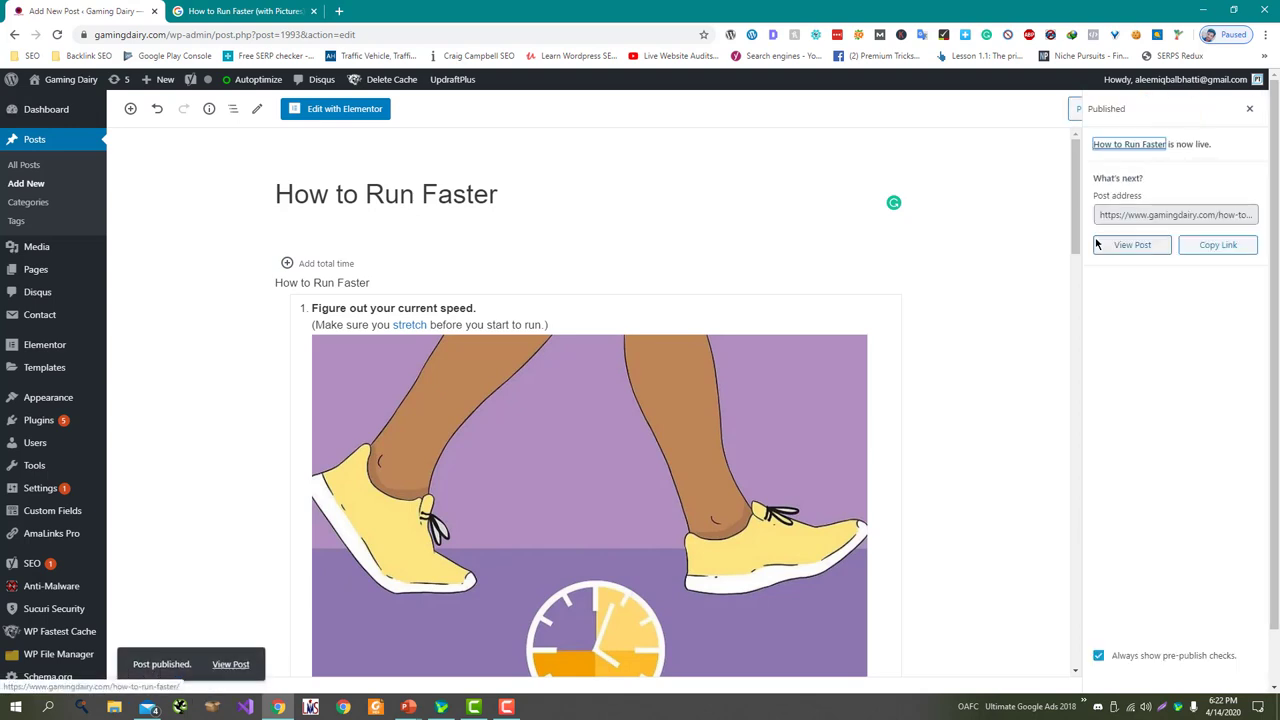
{"action": "left_click", "coordinate": [1132, 245]}
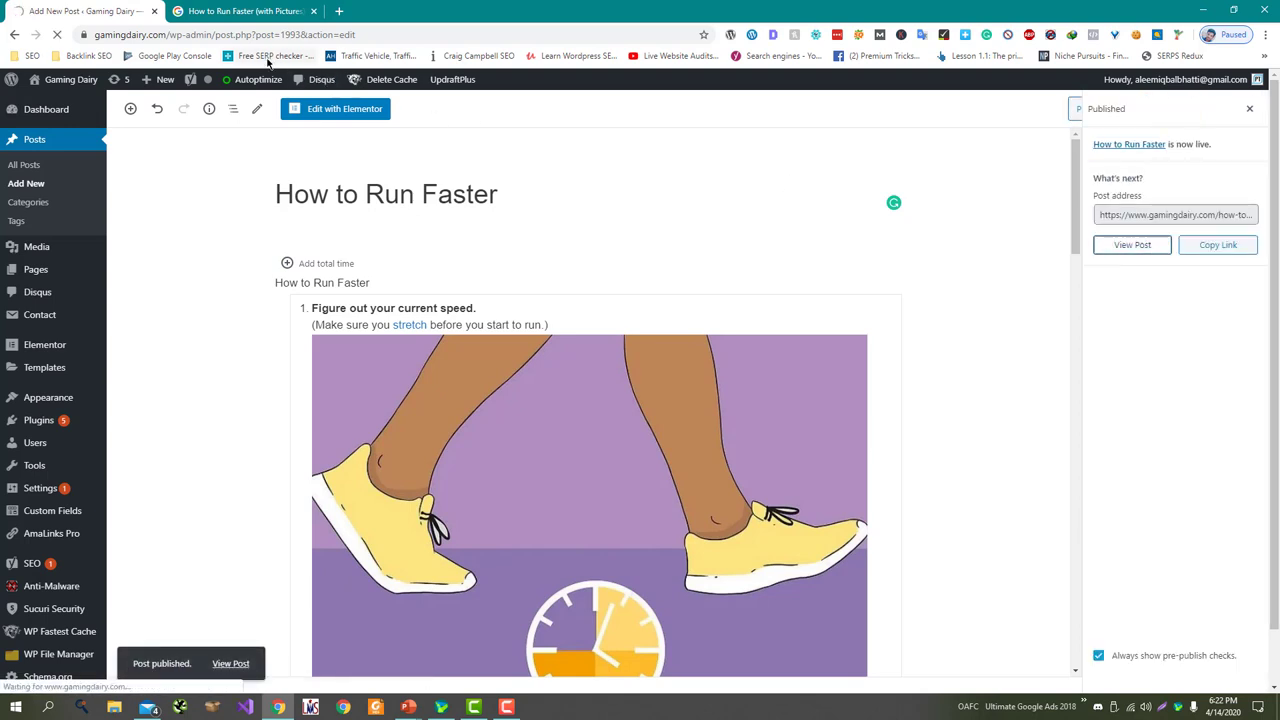
{"action": "mouse_move", "coordinate": [285, 78]}
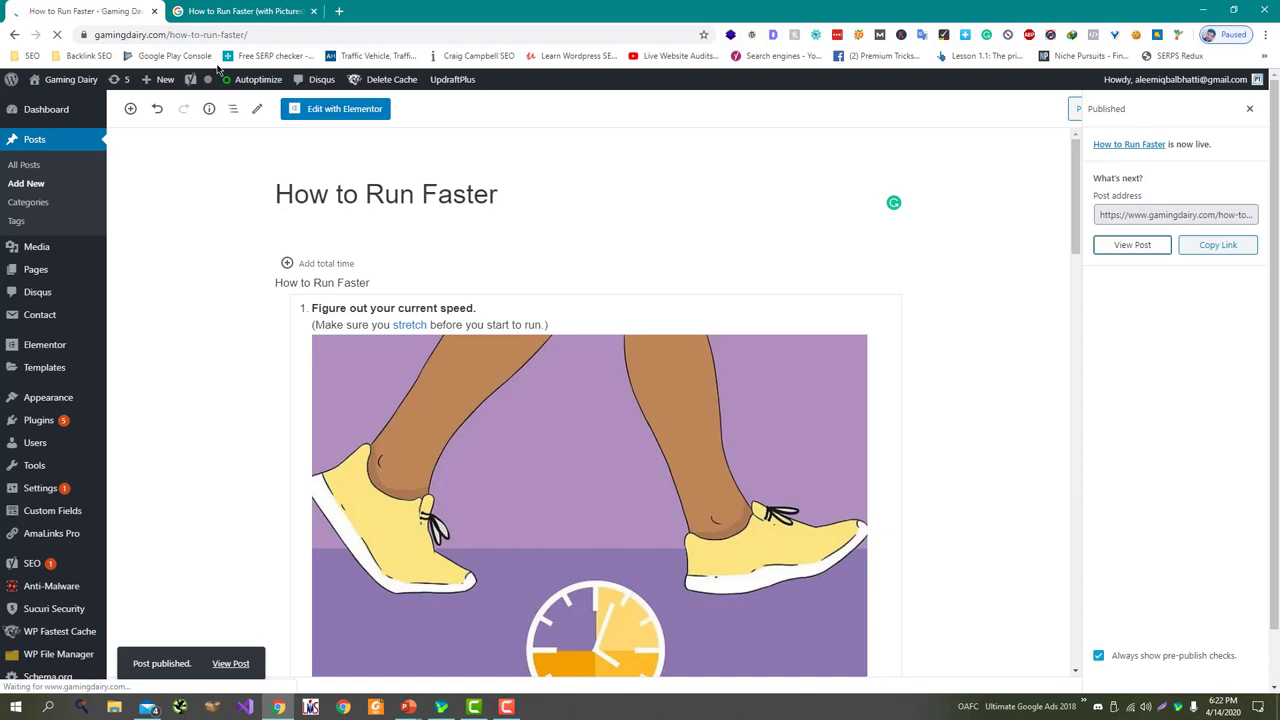
Step: Open Google's Rich Results Test at search.google.com/test/rich-results in a new browser tab
{"action": "left_click", "coordinate": [339, 11]}
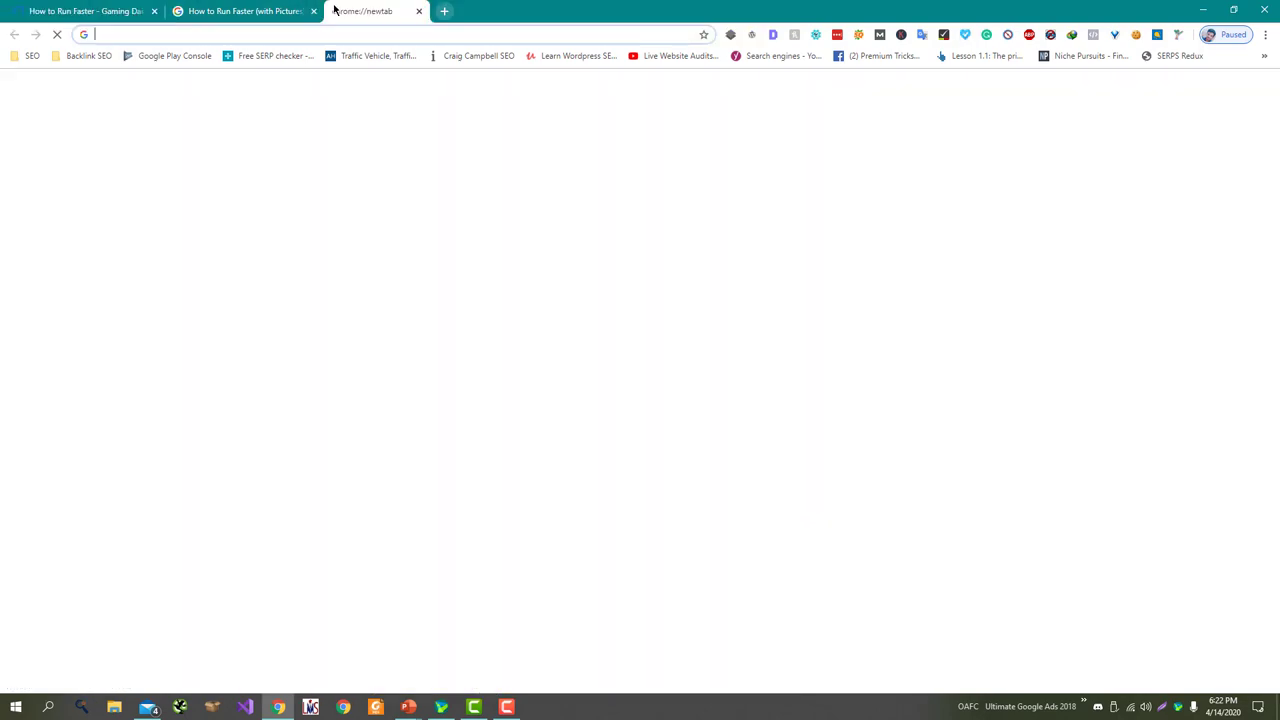
{"action": "type", "text": "ric"}
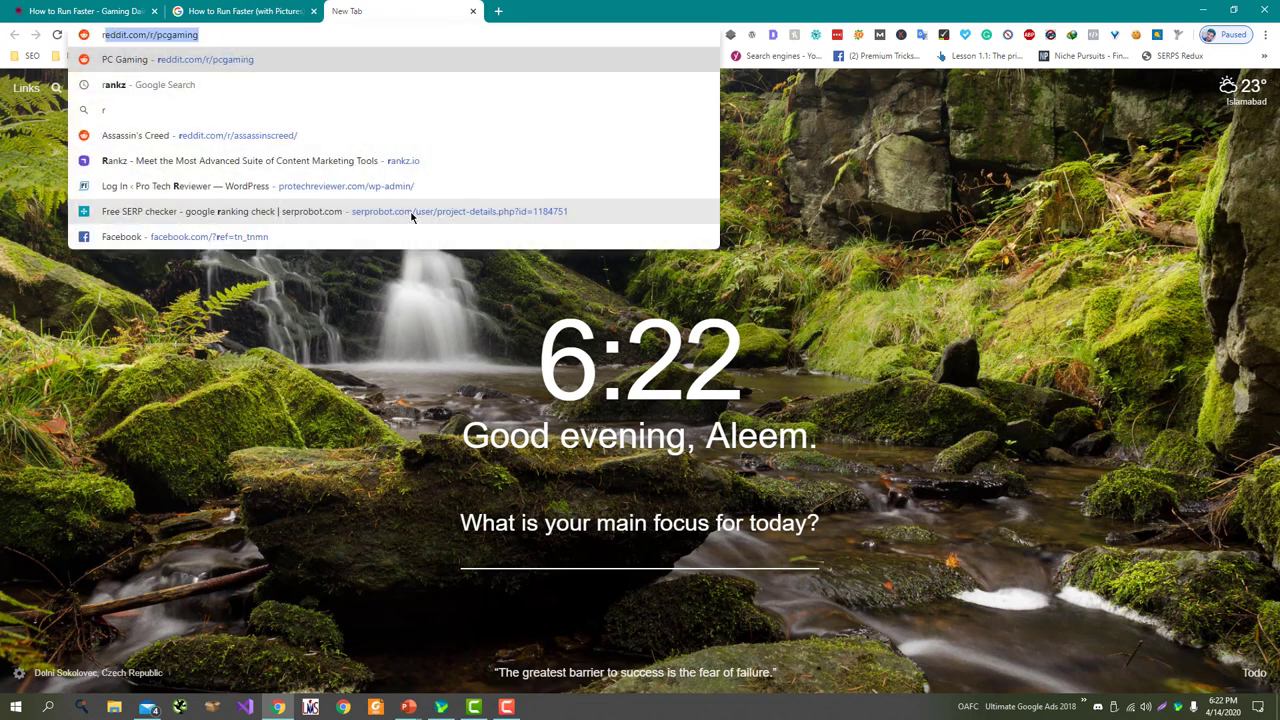
{"action": "key", "text": "Down"}
{"action": "key", "text": "Down"}
{"action": "key", "text": "Down"}
{"action": "key", "text": "Down"}
{"action": "key", "text": "Down"}
{"action": "key", "text": "Down"}
{"action": "key", "text": "Down"}
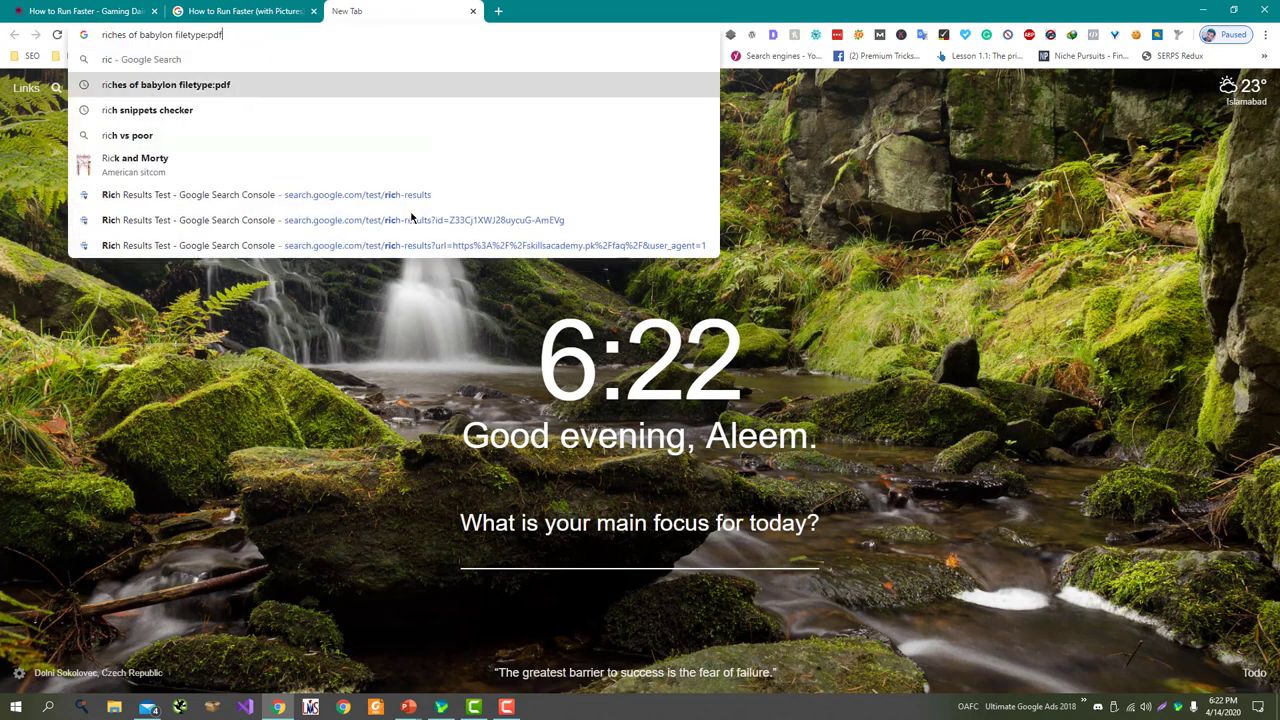
{"action": "key", "text": "Up"}
{"action": "key", "text": "Up"}
{"action": "key", "text": "Return"}
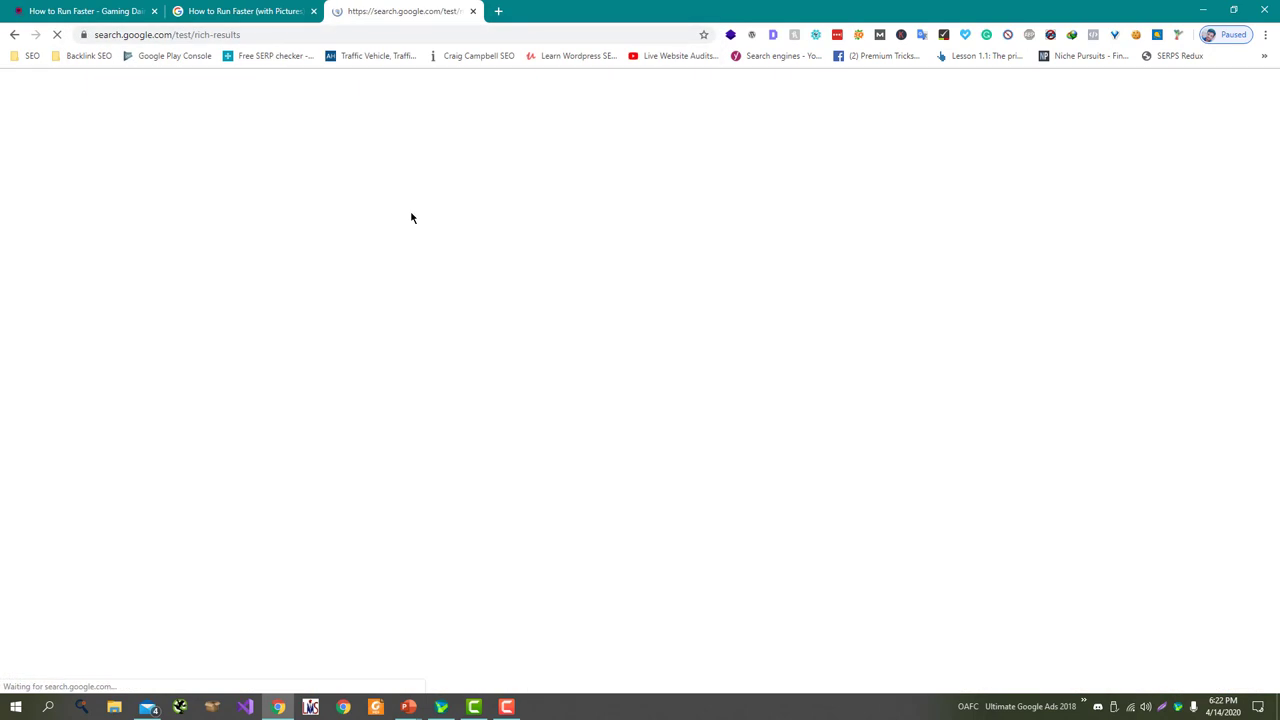
{"action": "type", "text": "https://www.gamingdairy.com/how-to-run-faster/"}
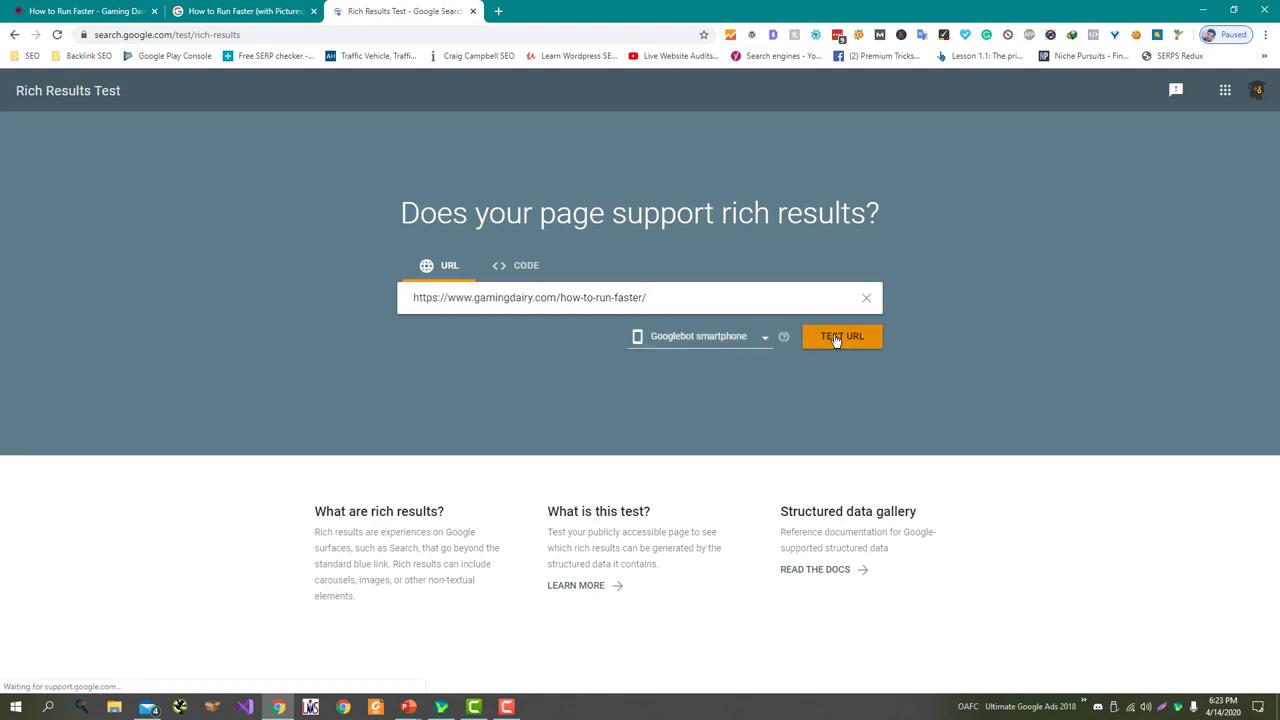
{"action": "left_click", "coordinate": [836, 340]}
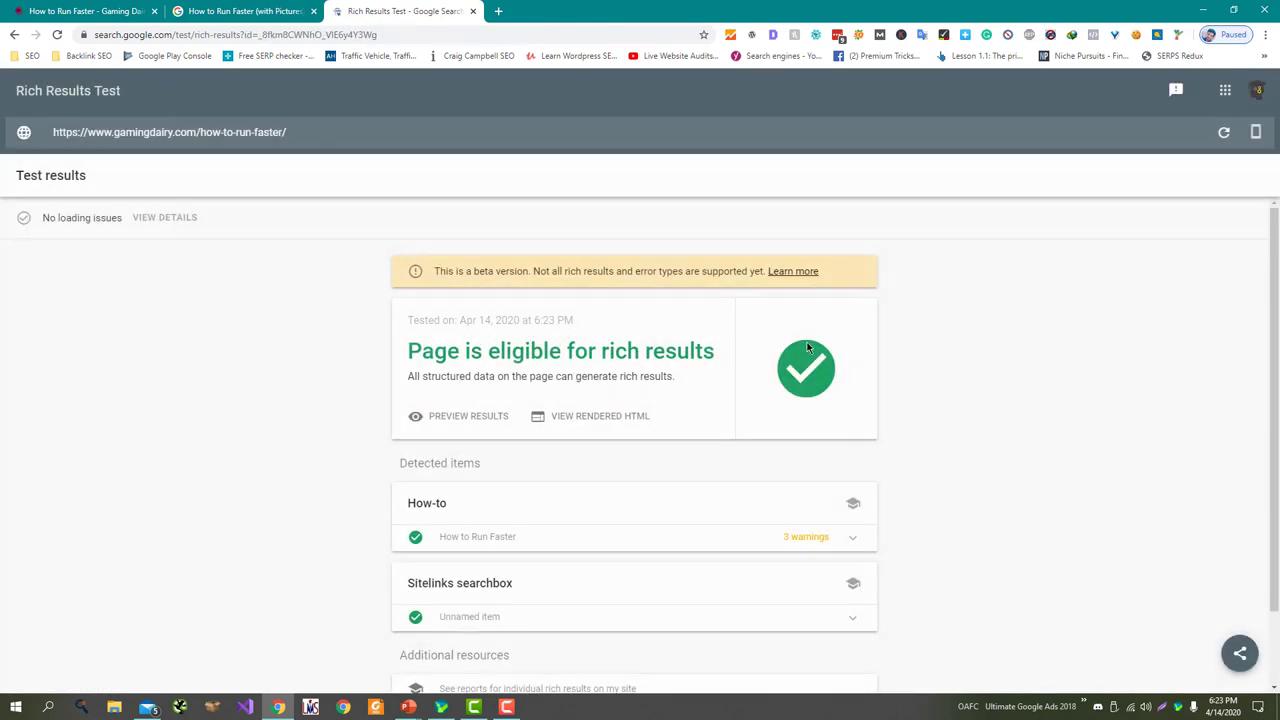
{"action": "left_click", "coordinate": [451, 421]}
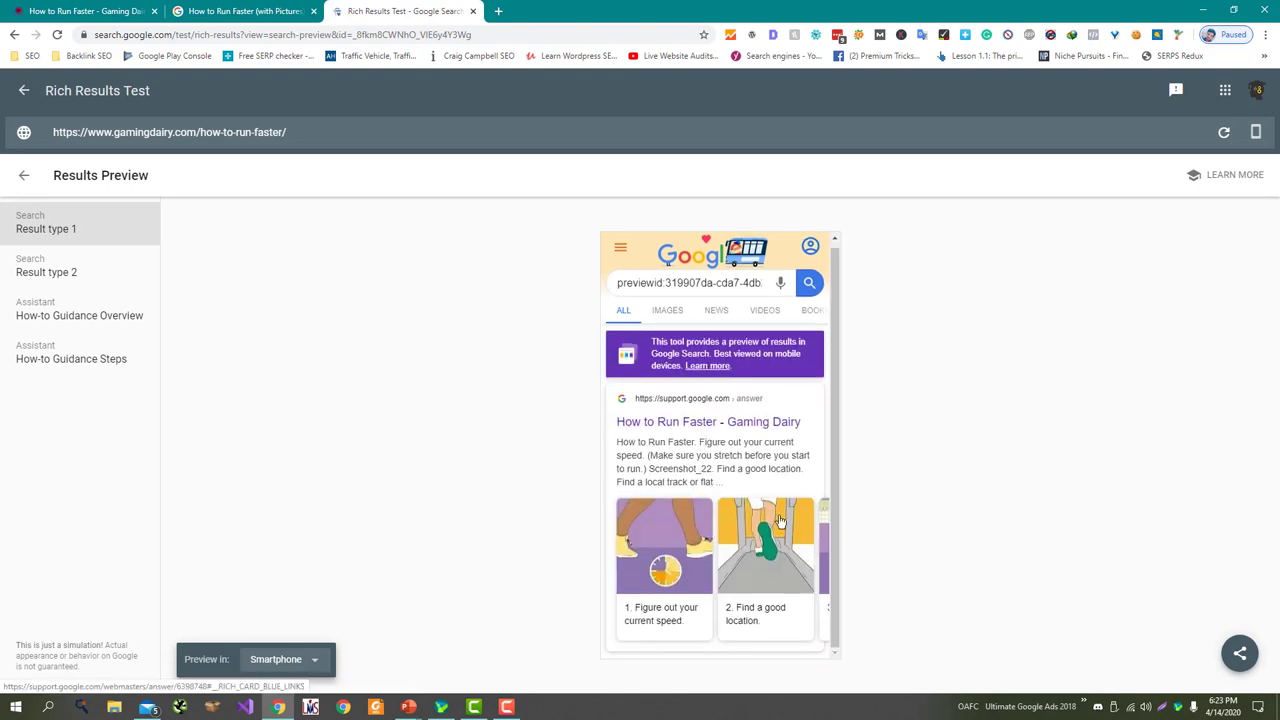
{"action": "scroll", "coordinate": [740, 488], "scroll_direction": "down", "scroll_amount": 2}
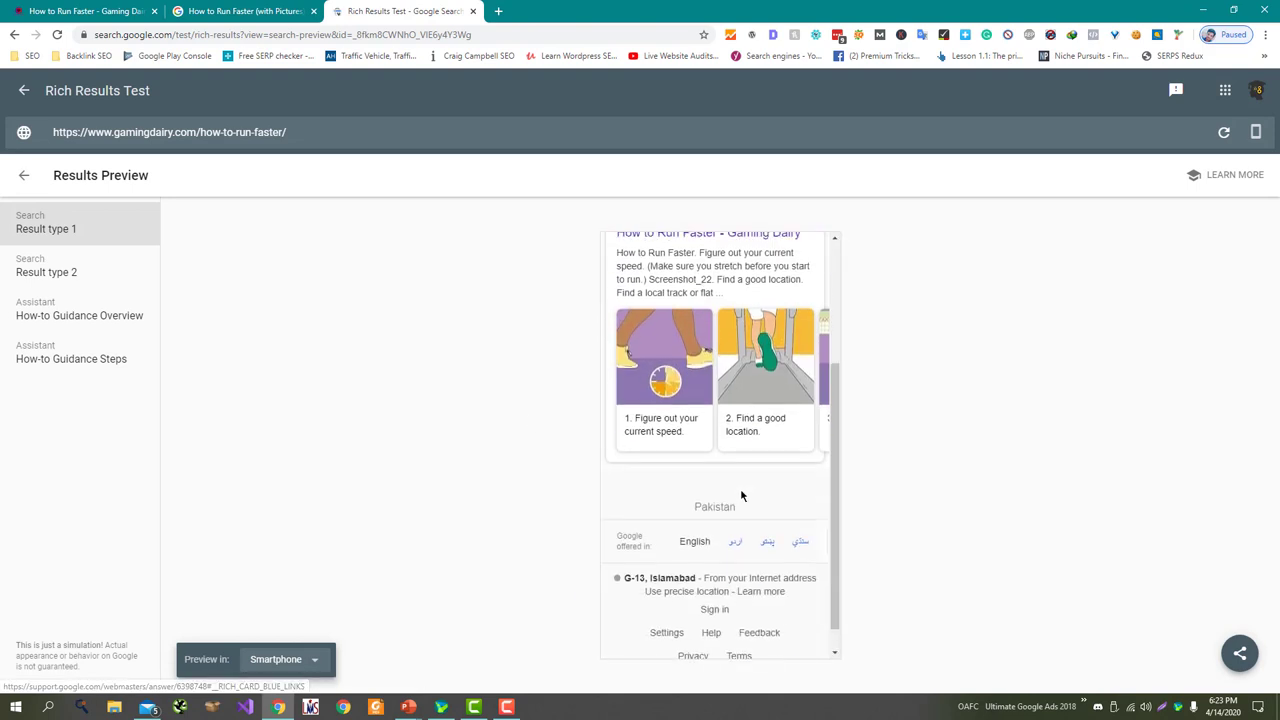
{"action": "scroll", "coordinate": [731, 508], "scroll_direction": "up", "scroll_amount": 1}
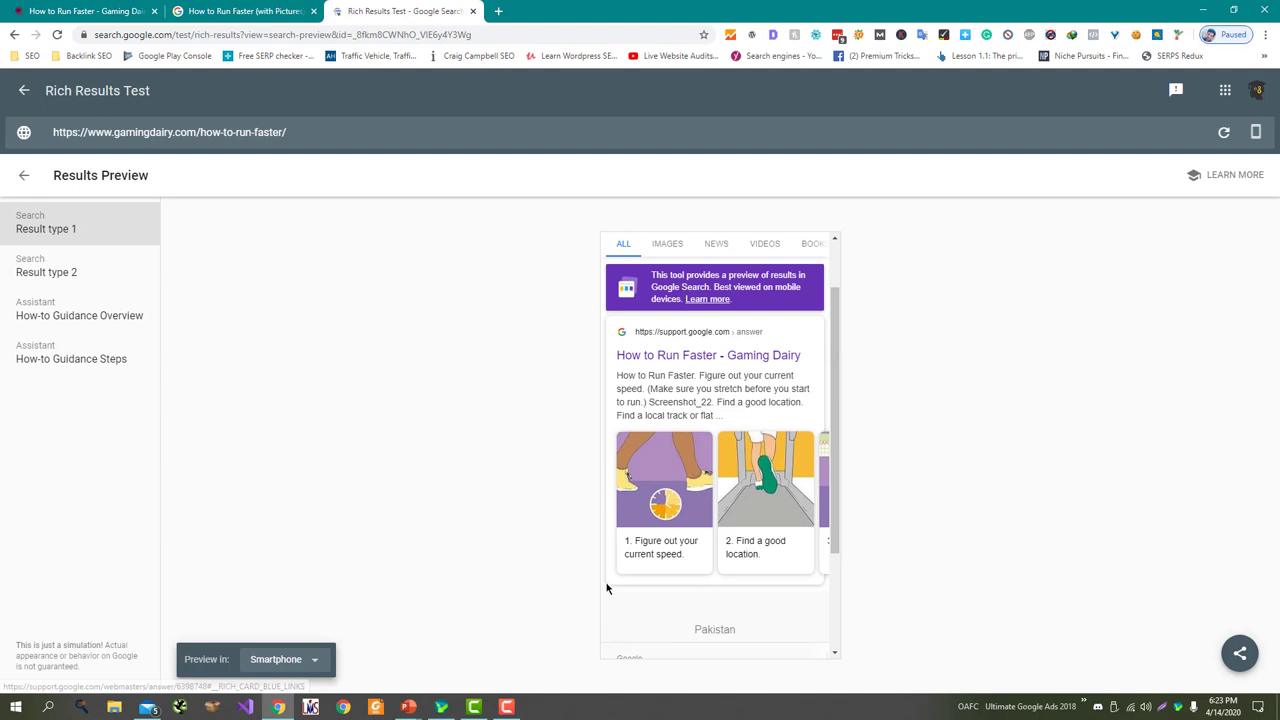